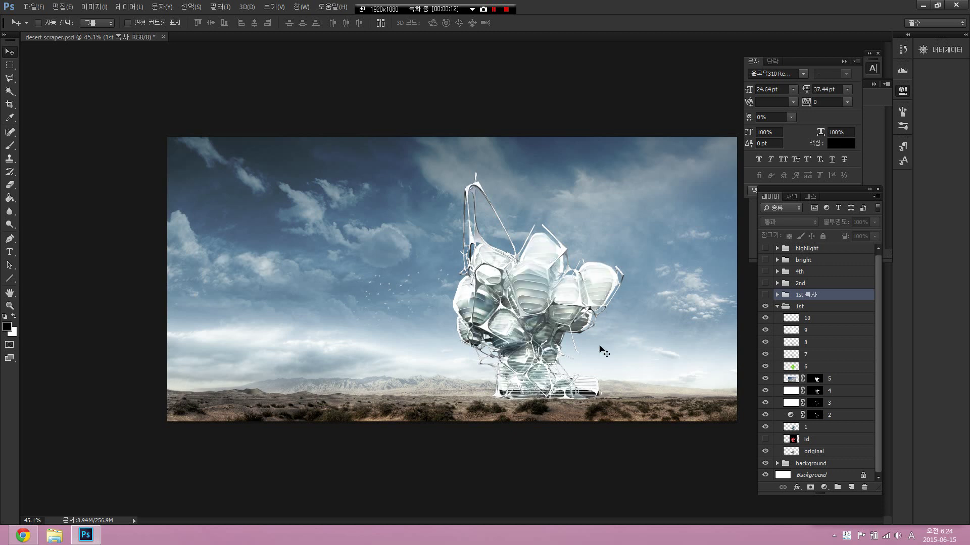
- Toggle the visibility of the 2nd and 4th groups to compare the scene with and without the secondary towers
{"action": "left_click", "coordinate": [777, 306]}
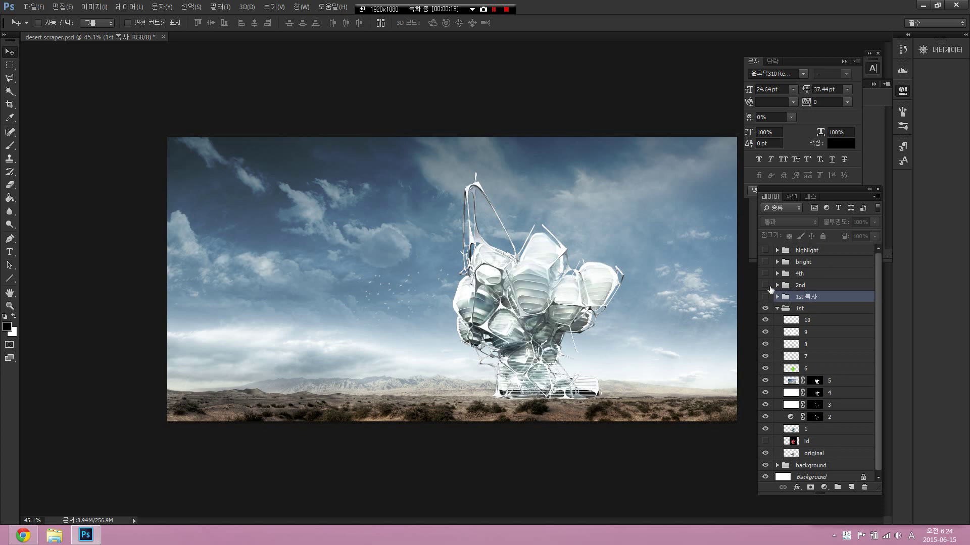
{"action": "left_click", "coordinate": [769, 286]}
{"action": "left_click", "coordinate": [768, 273]}
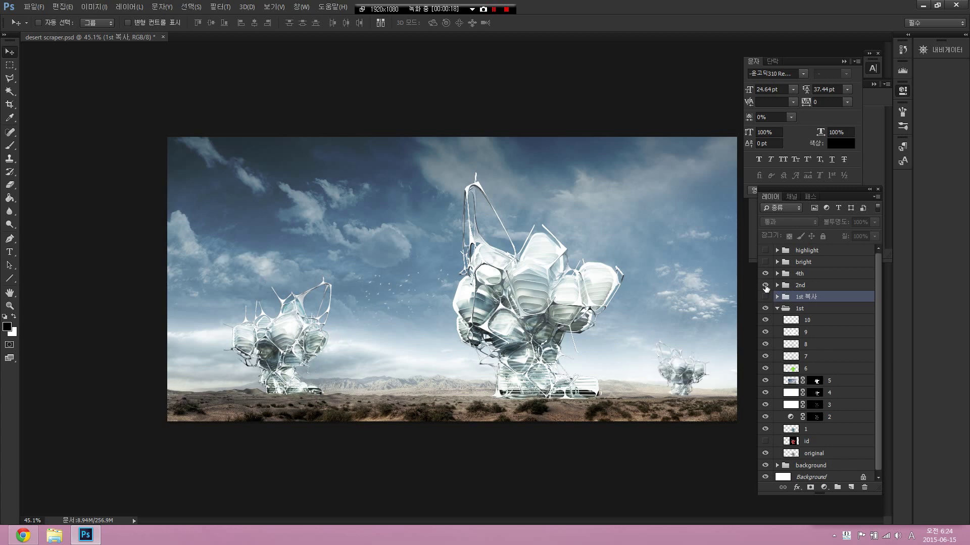
{"action": "left_click", "coordinate": [765, 285]}
{"action": "left_click", "coordinate": [765, 273]}
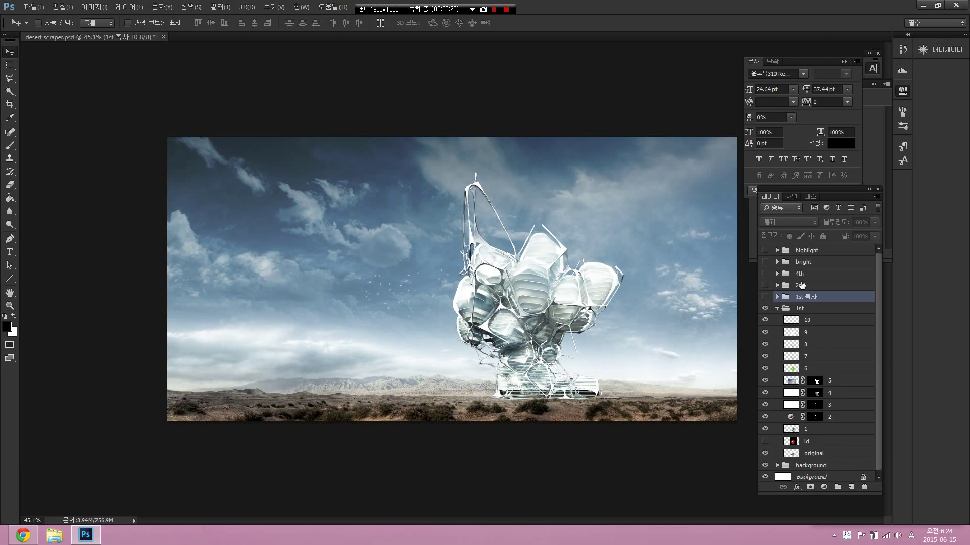
{"action": "left_click", "coordinate": [765, 286]}
{"action": "left_click", "coordinate": [765, 274]}
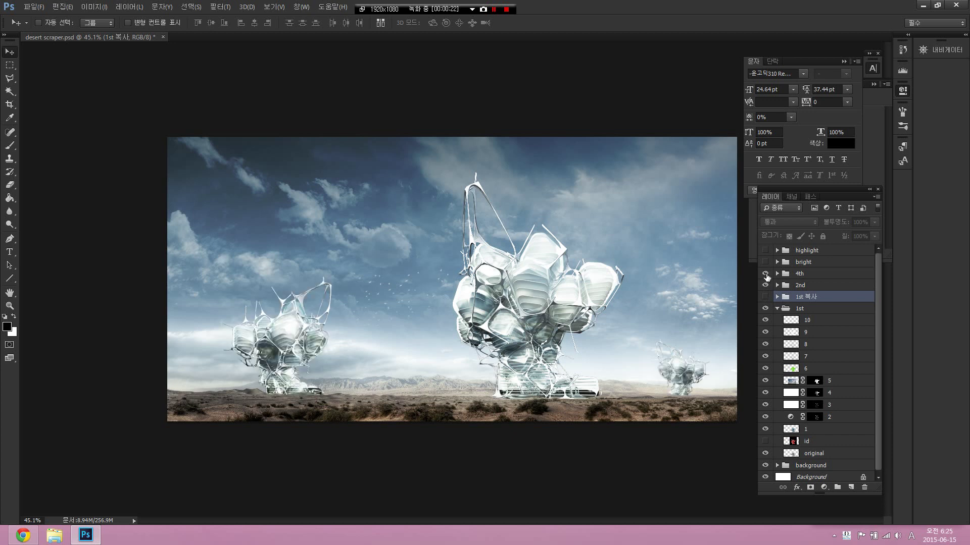
{"action": "left_click", "coordinate": [765, 273]}
{"action": "left_click", "coordinate": [765, 286]}
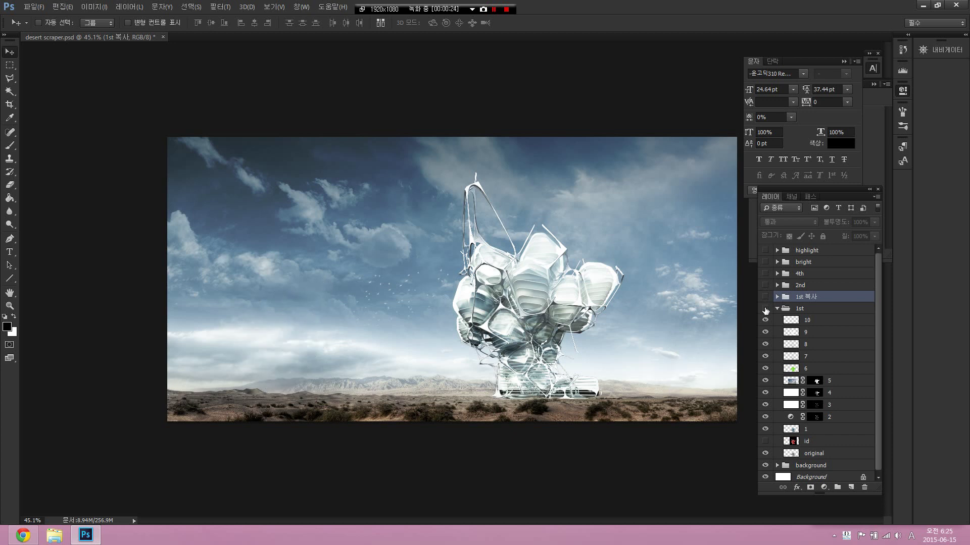
- Hide the 1st group and its layers 1 to 10, and show the 1st 복사, 2nd, 4th, bright and highlight groups
{"action": "left_click_drag", "start_coordinate": [765, 309], "coordinate": [765, 429]}
{"action": "left_click", "coordinate": [765, 404]}
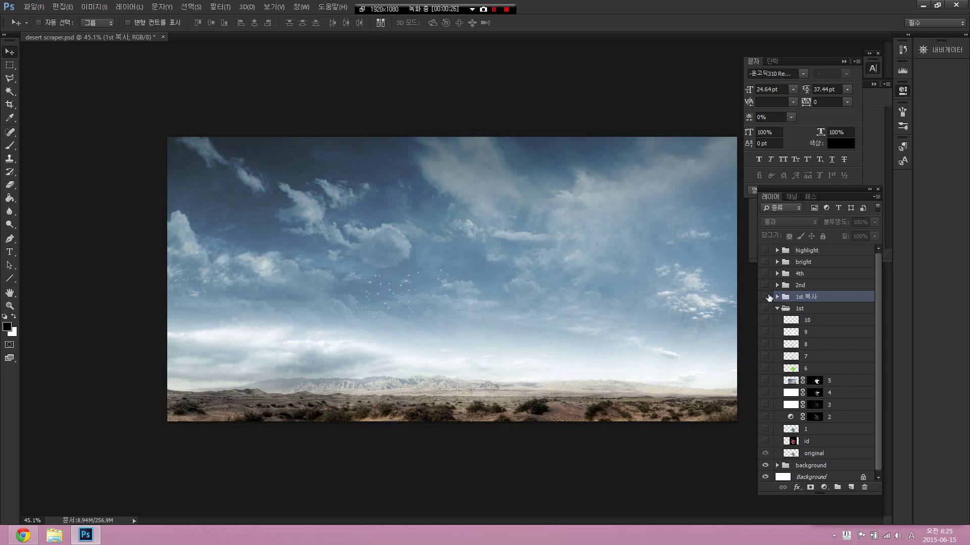
{"action": "left_click", "coordinate": [765, 296]}
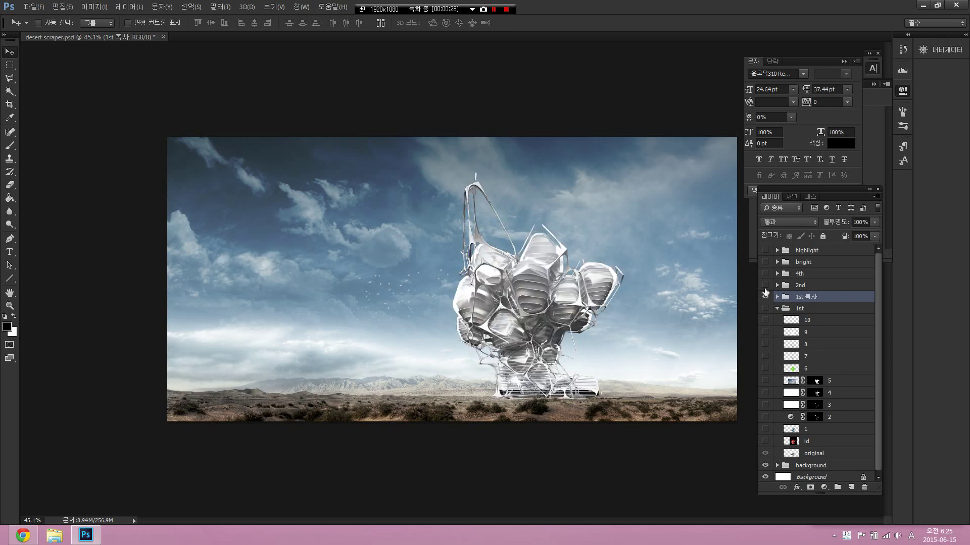
{"action": "left_click", "coordinate": [765, 273]}
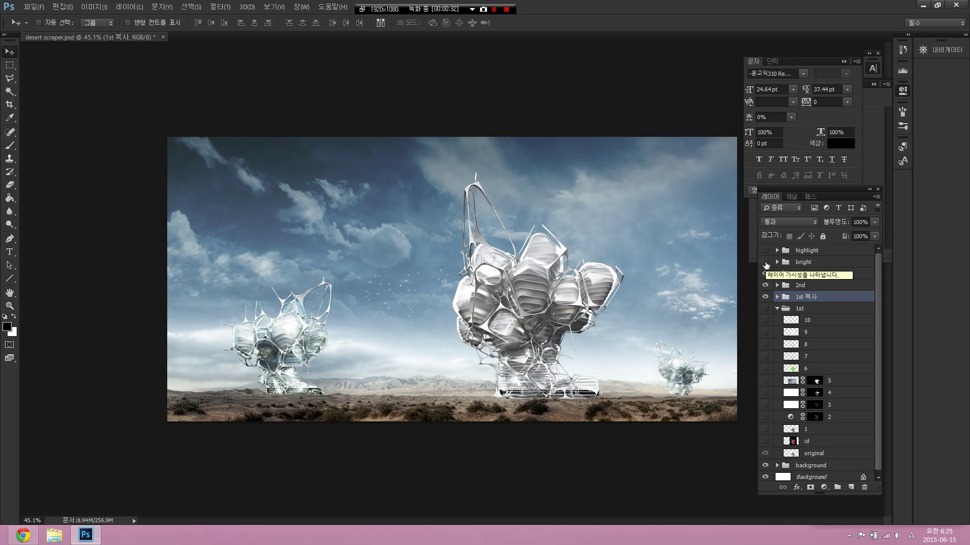
{"action": "left_click", "coordinate": [766, 262]}
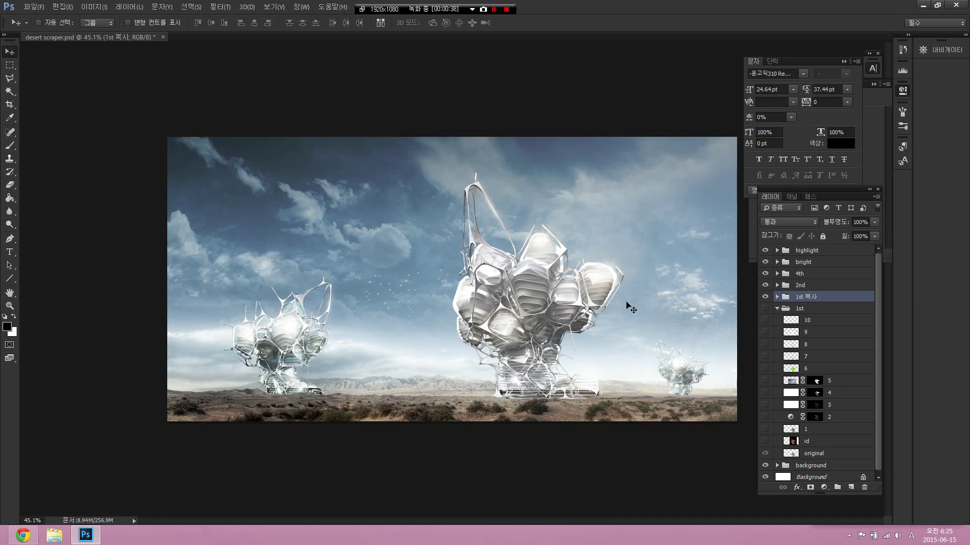
{"action": "scroll", "coordinate": [609, 283], "scroll_direction": "up", "scroll_amount": 2}
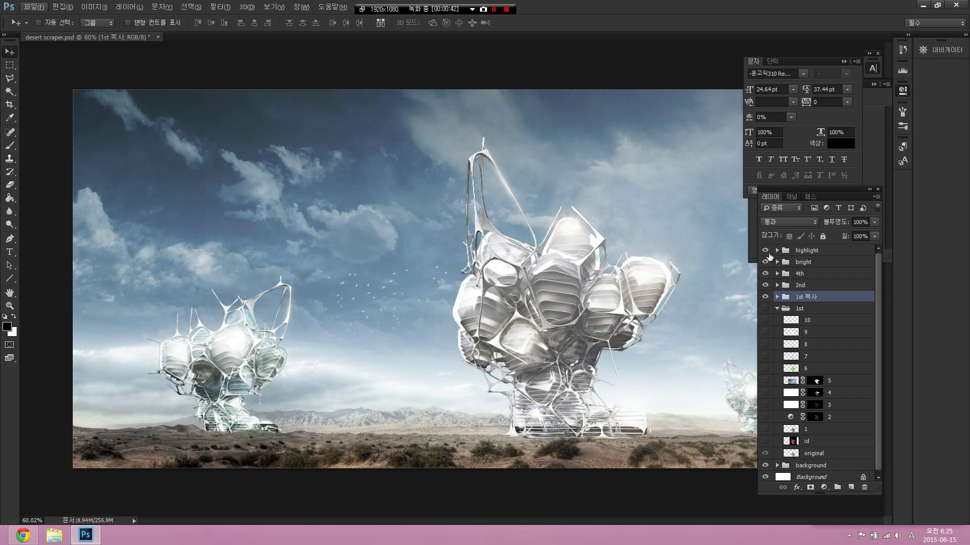
- Hide the highlight, bright, 4th, 2nd and 1st 복사 groups, and show the 1st group with only its original layer
{"action": "left_click", "coordinate": [765, 251]}
{"action": "left_click", "coordinate": [765, 261]}
{"action": "left_click", "coordinate": [765, 273]}
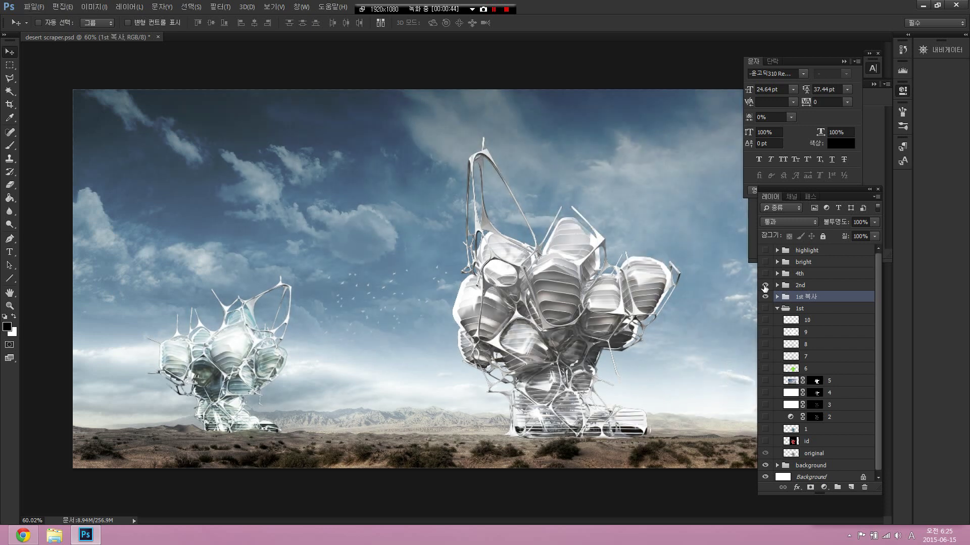
{"action": "left_click", "coordinate": [766, 285]}
{"action": "left_click", "coordinate": [766, 297]}
{"action": "left_click", "coordinate": [765, 308]}
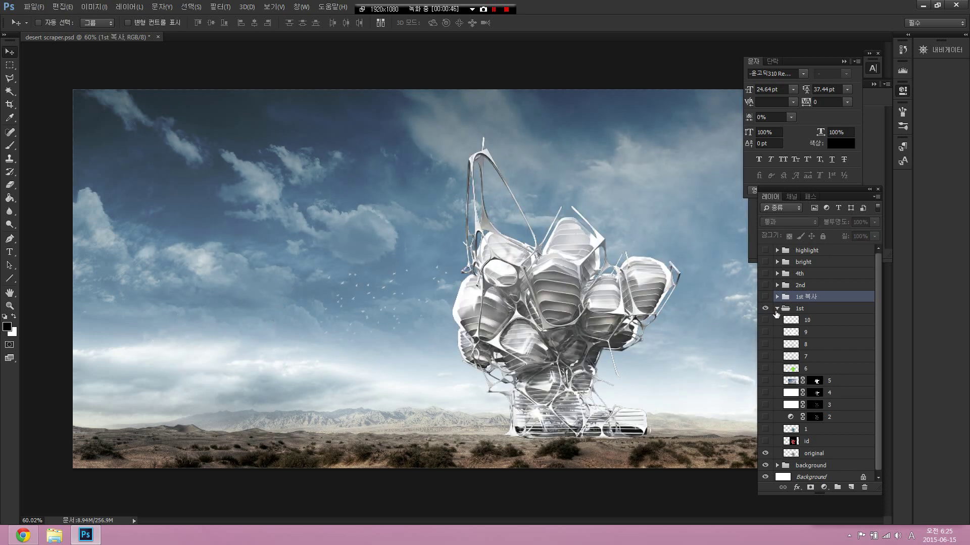
- Examine the original render layer and the color-coded id layer, leaving the id layer hidden
{"action": "left_click", "coordinate": [807, 455]}
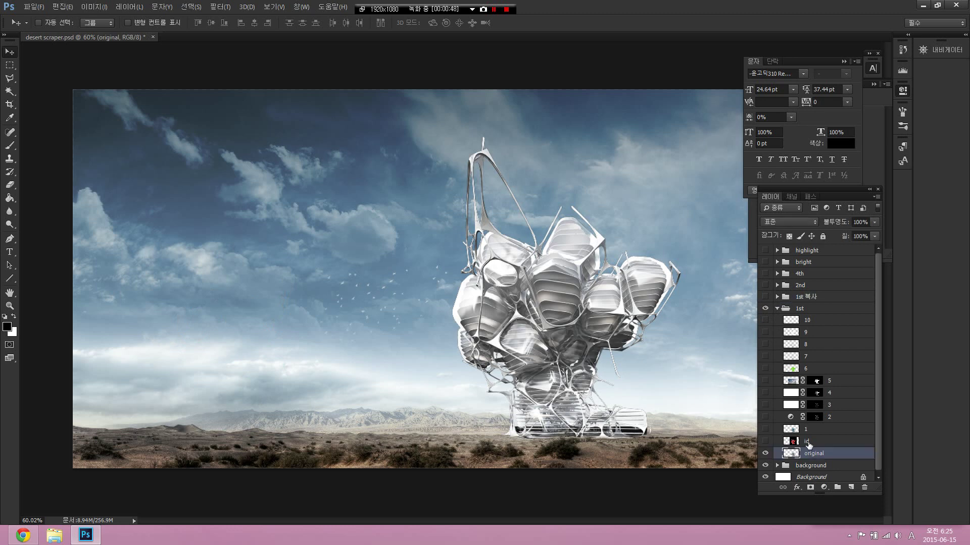
{"action": "left_click", "coordinate": [807, 442]}
{"action": "left_click", "coordinate": [765, 441]}
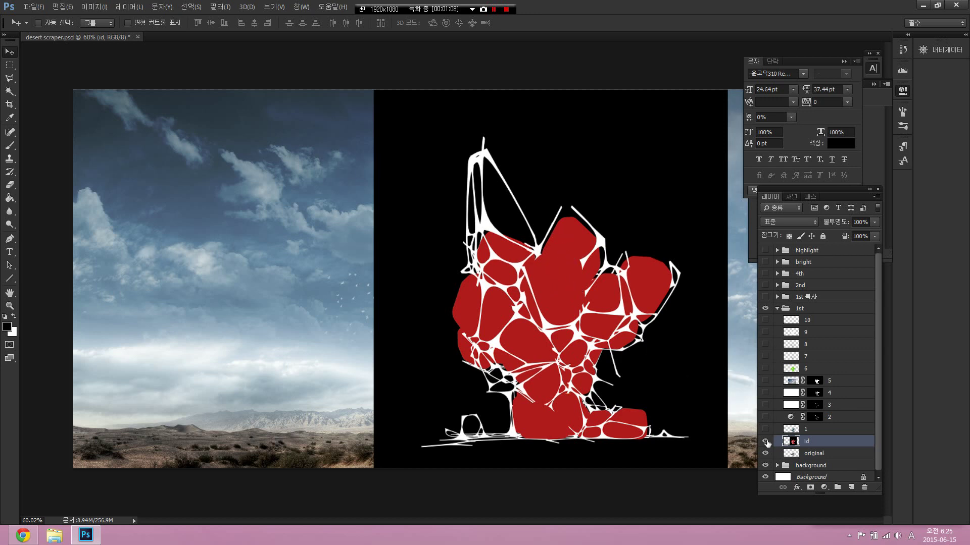
{"action": "left_click", "coordinate": [765, 442]}
- Select layer 1 and make it visible above the original layer, comparing the tower with it on and off
{"action": "key", "text": "alt+]"}
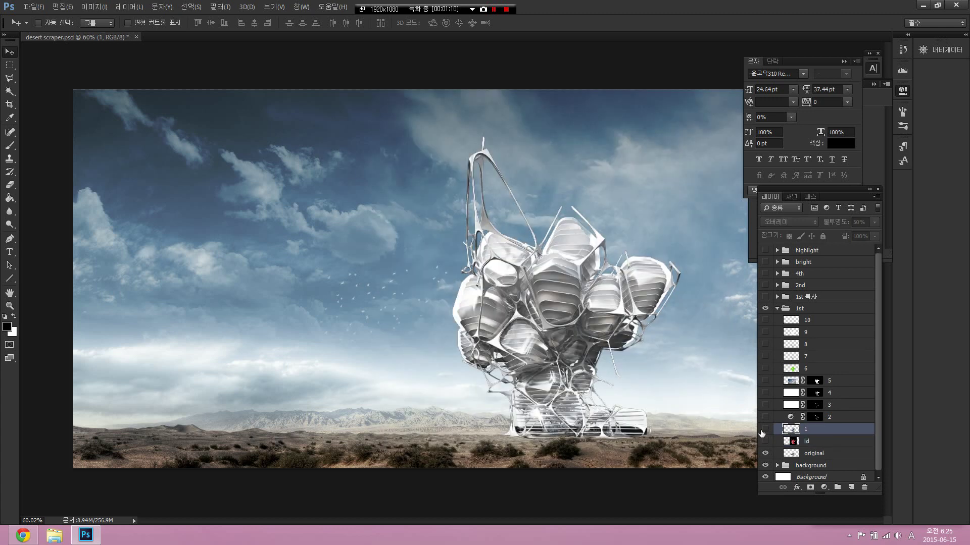
{"action": "left_click", "coordinate": [765, 431]}
{"action": "left_click", "coordinate": [765, 430]}
{"action": "left_click", "coordinate": [846, 321]}
{"action": "left_click", "coordinate": [837, 431]}
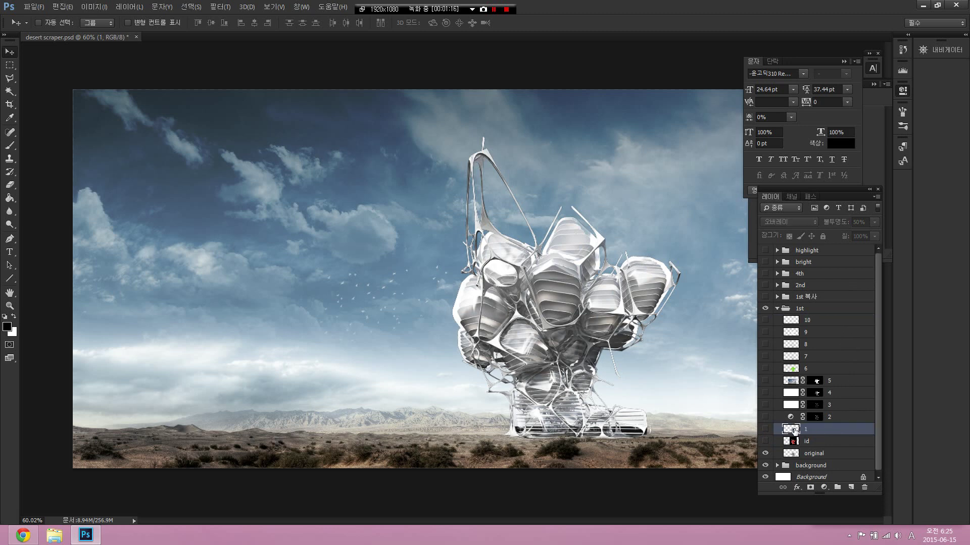
{"action": "left_click", "coordinate": [766, 433]}
{"action": "left_click", "coordinate": [765, 433]}
{"action": "left_click", "coordinate": [765, 454]}
{"action": "left_click", "coordinate": [766, 453]}
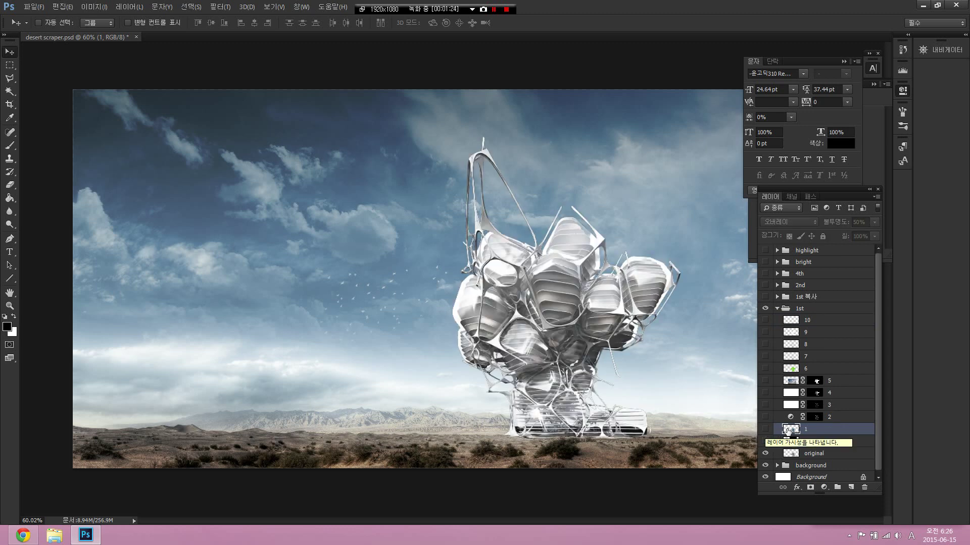
{"action": "left_click", "coordinate": [765, 429]}
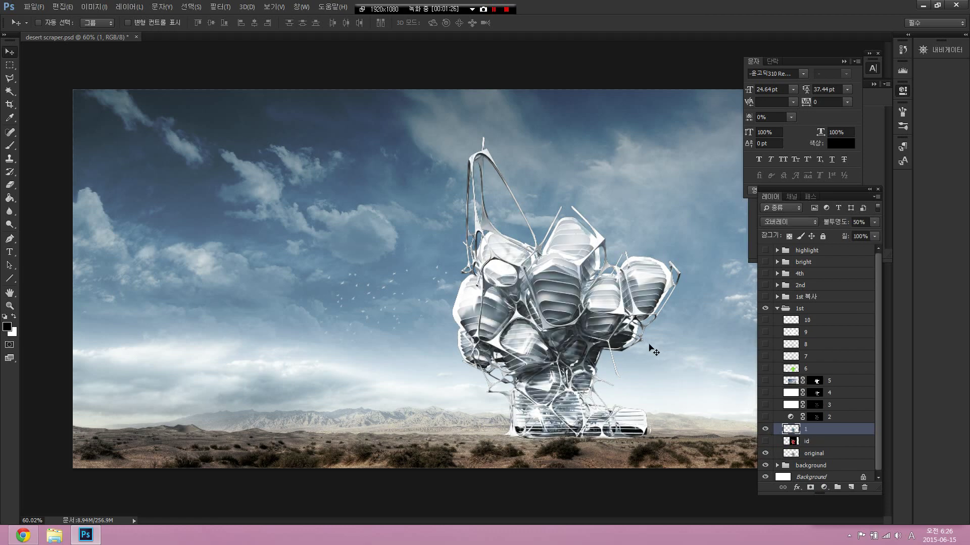
- Inspect the tower's ribbed pods up close with layer 1 turned off and on
{"action": "scroll", "coordinate": [598, 289], "scroll_direction": "up", "scroll_amount": 5}
{"action": "scroll", "coordinate": [598, 289], "scroll_direction": "down", "scroll_amount": 2}
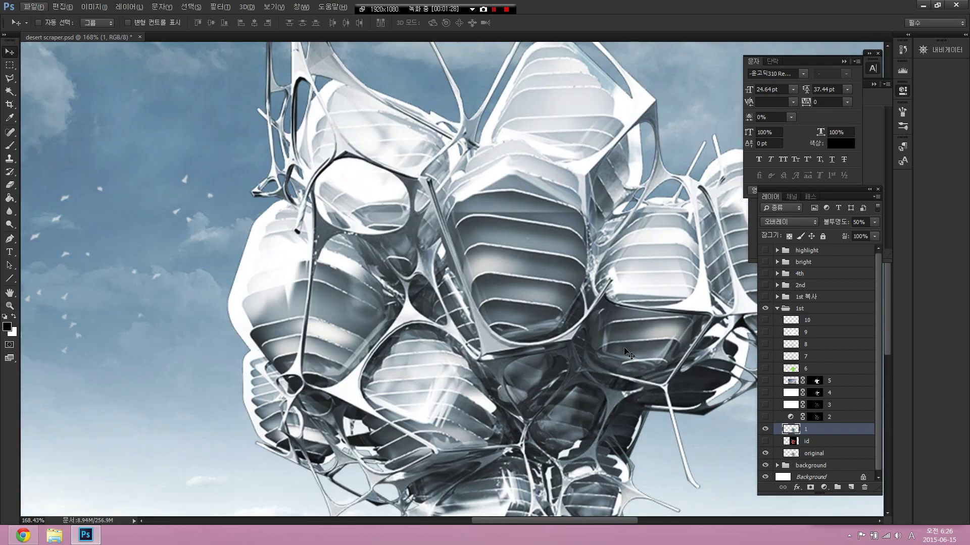
{"action": "left_click", "coordinate": [765, 430]}
{"action": "left_click", "coordinate": [765, 430]}
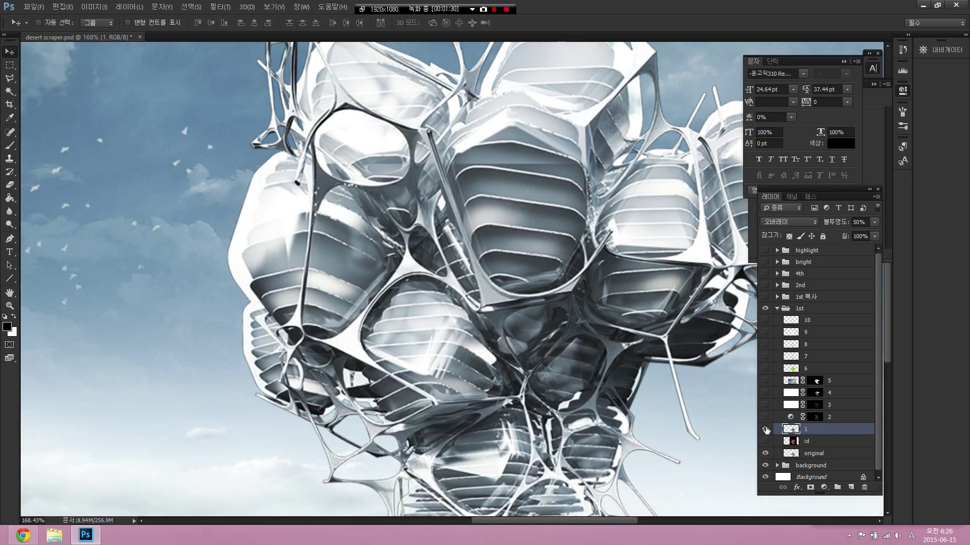
{"action": "left_click", "coordinate": [765, 429]}
{"action": "left_click", "coordinate": [765, 430]}
{"action": "scroll", "coordinate": [599, 354], "scroll_direction": "down", "scroll_amount": 4}
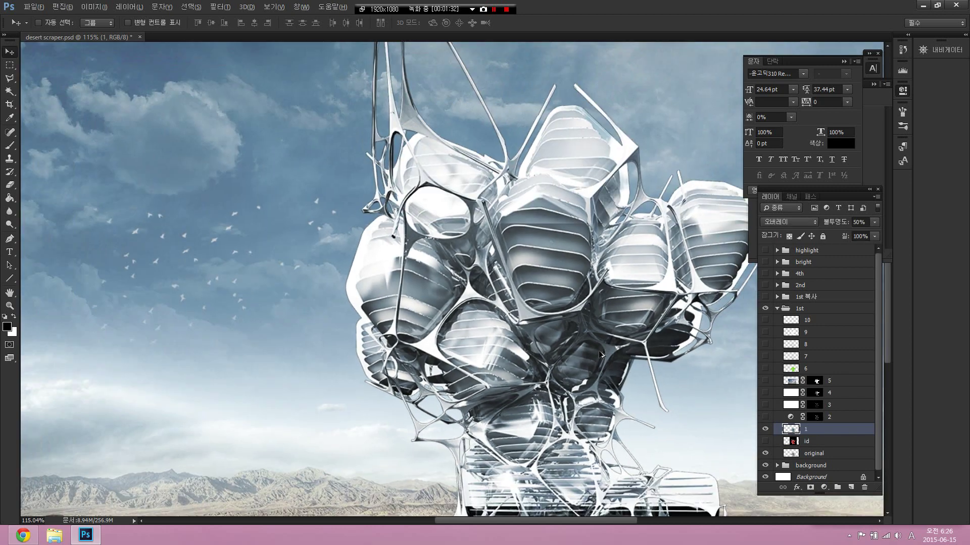
- Select adjustment layer 2 and make it visible, comparing the tower with it on and off and against the id layer
{"action": "left_click", "coordinate": [783, 419]}
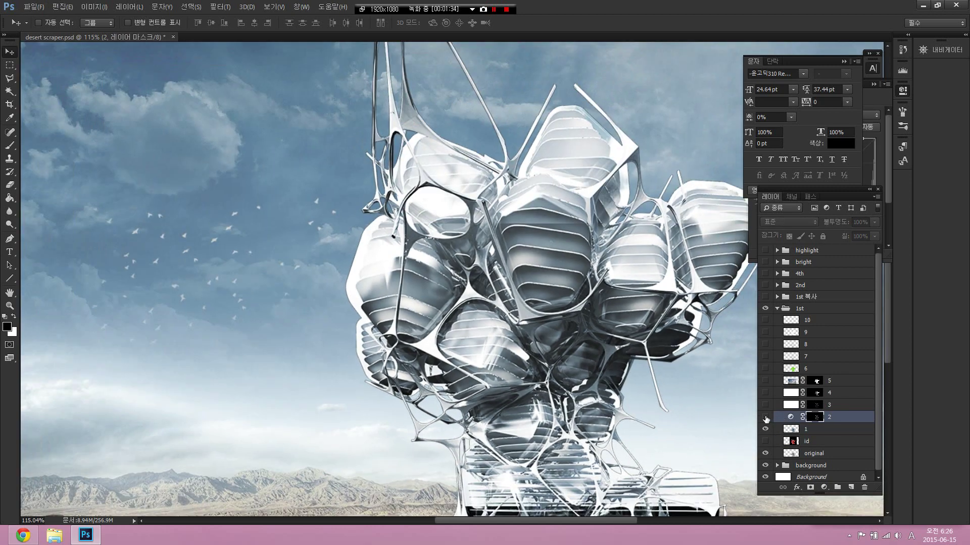
{"action": "scroll", "coordinate": [564, 321], "scroll_direction": "down", "scroll_amount": 1}
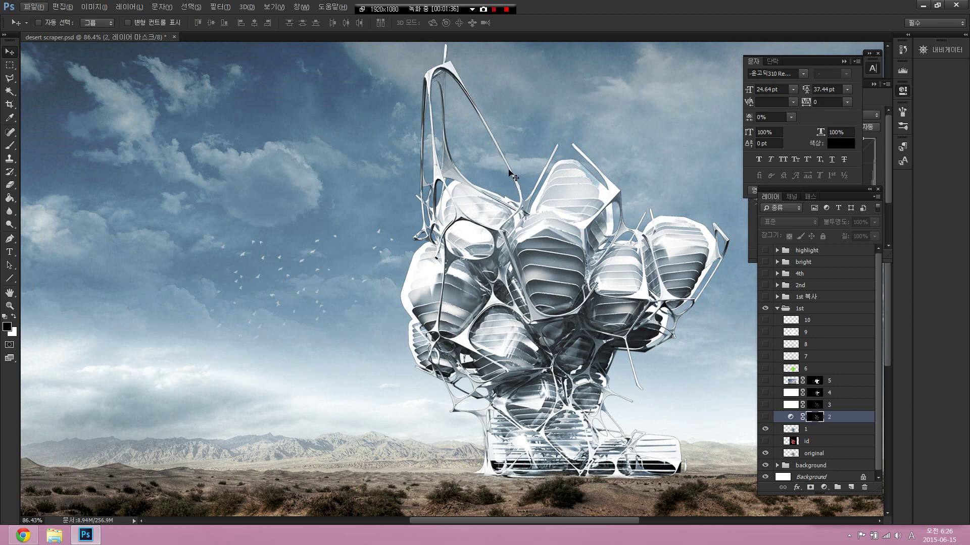
{"action": "left_click", "coordinate": [766, 417]}
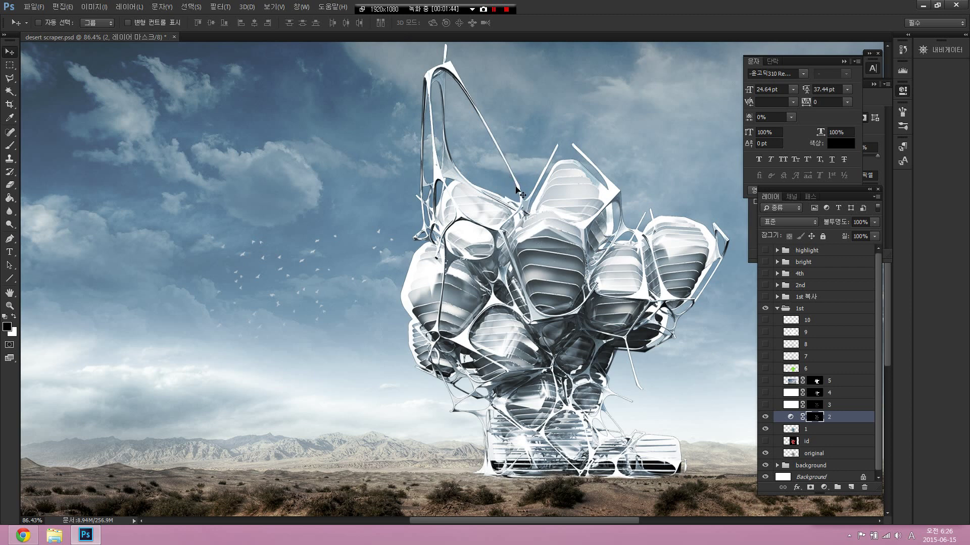
{"action": "left_click", "coordinate": [764, 419]}
{"action": "left_click", "coordinate": [764, 418]}
{"action": "left_click", "coordinate": [764, 419]}
{"action": "left_click", "coordinate": [764, 418]}
{"action": "left_click", "coordinate": [765, 442]}
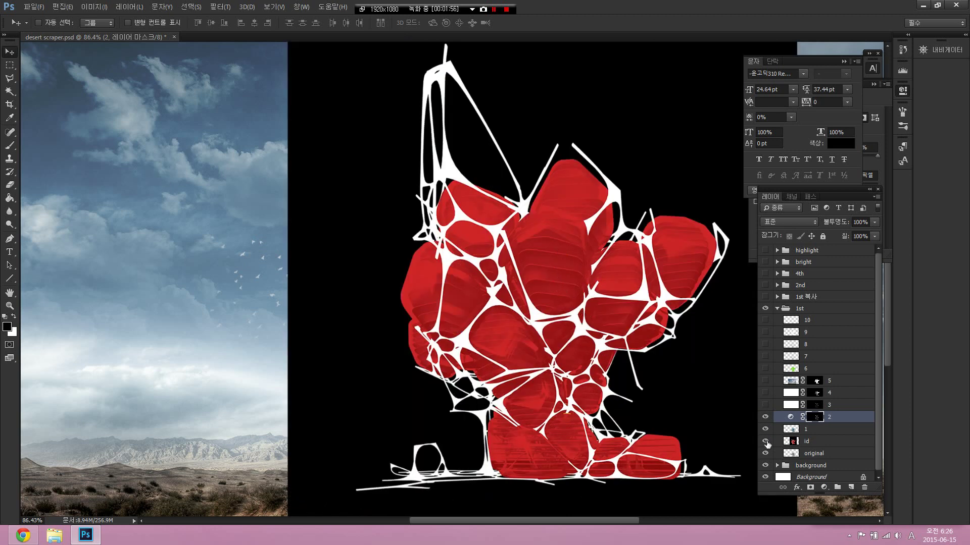
{"action": "left_click", "coordinate": [766, 442]}
- Select layer 3 and make it visible, comparing the tower with it on and off
{"action": "left_click", "coordinate": [837, 406]}
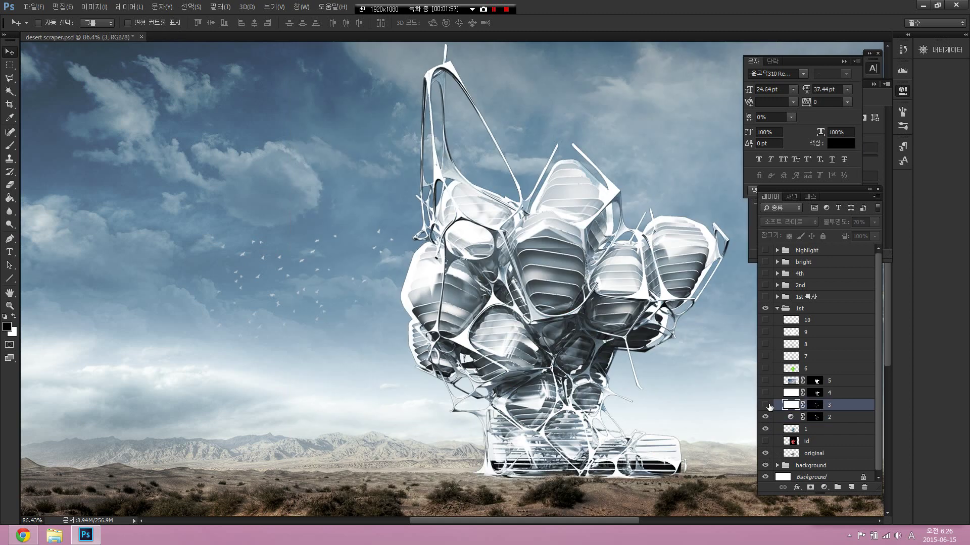
{"action": "left_click", "coordinate": [766, 406]}
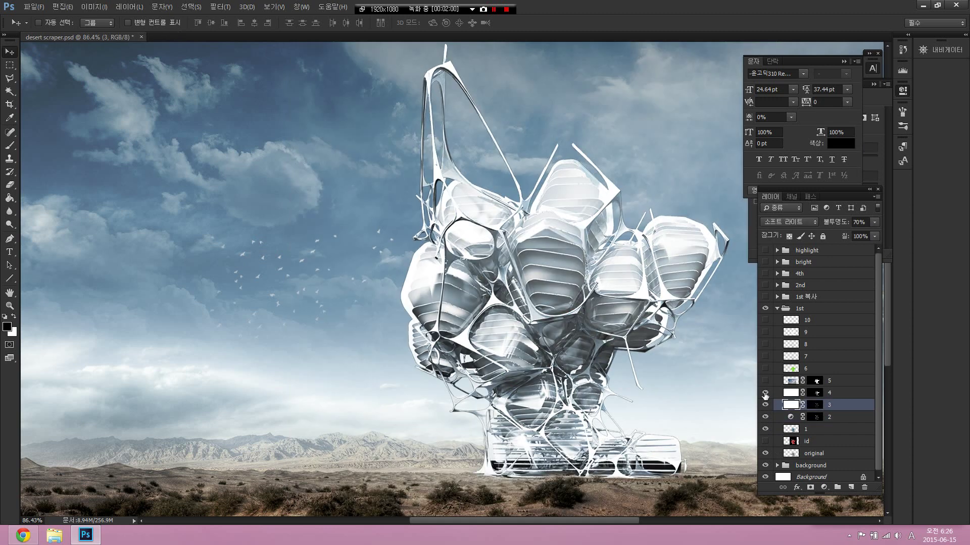
{"action": "left_click", "coordinate": [765, 405]}
{"action": "left_click", "coordinate": [765, 405]}
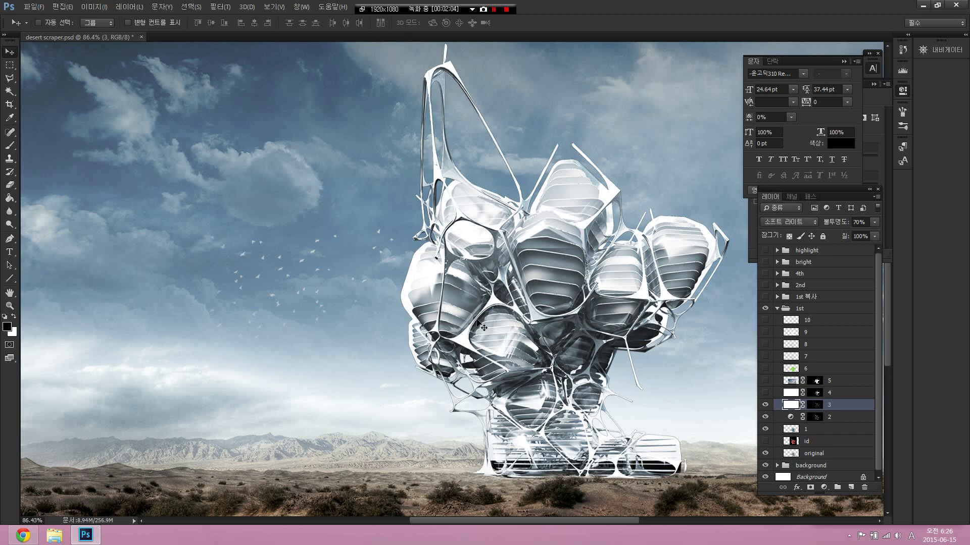
- Circle and hatch the tower's upper-right area and mark layer 3 with the red screen pen, and clear the marks
{"action": "scroll", "coordinate": [511, 297], "scroll_direction": "down", "scroll_amount": 2}
{"action": "key", "text": "ctrl+2"}
{"action": "mouse_move", "coordinate": [621, 335]}
{"action": "left_mouse_down"}
{"action": "mouse_move", "coordinate": [606, 331]}
{"action": "mouse_move", "coordinate": [644, 286]}
{"action": "mouse_move", "coordinate": [634, 337]}
{"action": "left_mouse_up"}
{"action": "left_click_drag", "start_coordinate": [574, 191], "coordinate": [539, 257]}
{"action": "mouse_move", "coordinate": [606, 228]}
{"action": "left_mouse_down"}
{"action": "mouse_move", "coordinate": [580, 281]}
{"action": "mouse_move", "coordinate": [609, 312]}
{"action": "left_mouse_up"}
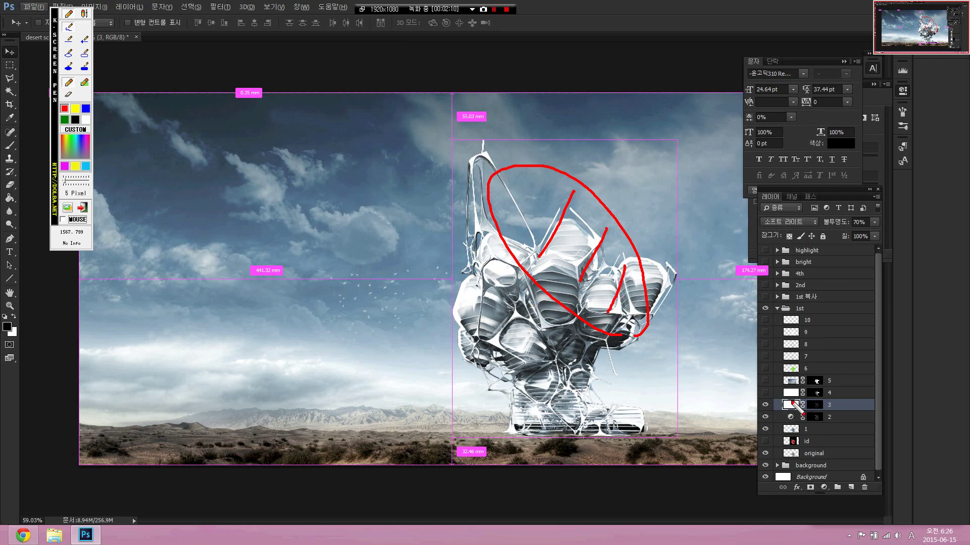
{"action": "mouse_move", "coordinate": [782, 408]}
{"action": "left_mouse_down"}
{"action": "mouse_move", "coordinate": [795, 401]}
{"action": "mouse_move", "coordinate": [789, 411]}
{"action": "left_mouse_up"}
{"action": "key", "text": "Escape"}
- Make layer 4 visible and temporarily circle and hatch the tower's right-hand pods with the red screen pen
{"action": "left_click", "coordinate": [829, 394]}
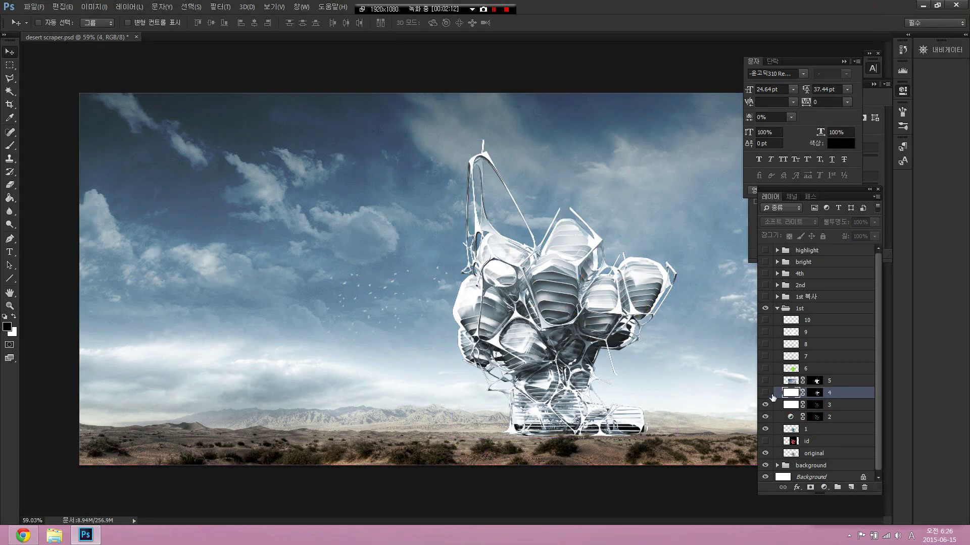
{"action": "left_click", "coordinate": [765, 392]}
{"action": "key", "text": "ctrl+F1"}
{"action": "mouse_move", "coordinate": [568, 226]}
{"action": "left_mouse_down"}
{"action": "mouse_move", "coordinate": [542, 270]}
{"action": "mouse_move", "coordinate": [663, 349]}
{"action": "mouse_move", "coordinate": [560, 225]}
{"action": "mouse_move", "coordinate": [543, 265]}
{"action": "left_mouse_up"}
{"action": "left_click_drag", "start_coordinate": [627, 256], "coordinate": [565, 305]}
{"action": "left_click_drag", "start_coordinate": [669, 306], "coordinate": [641, 330]}
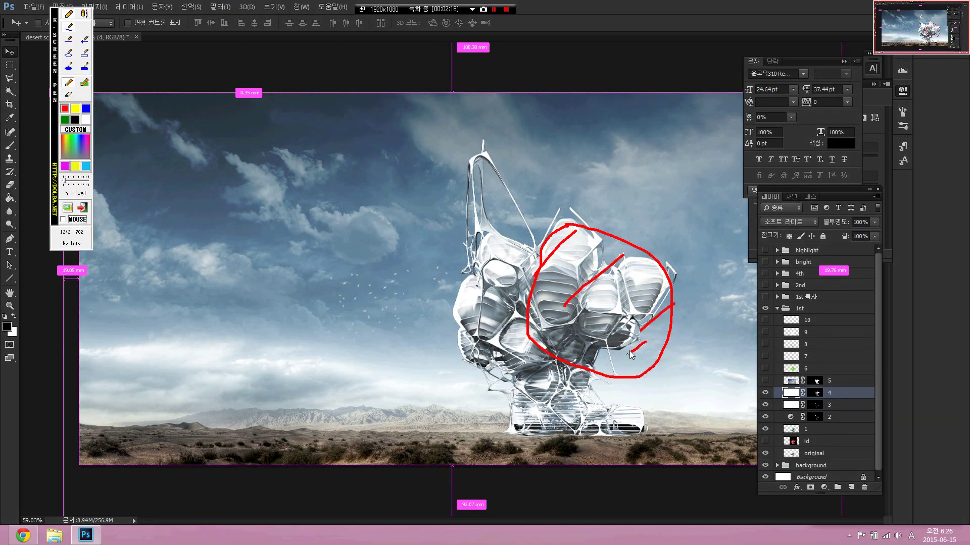
{"action": "key", "text": "Escape"}
- Annotate the sky with a red arrow pointing down toward the tower from the upper right, labelled "Light"
{"action": "key", "text": "ctrl+F1"}
{"action": "mouse_move", "coordinate": [652, 187]}
{"action": "left_mouse_down"}
{"action": "mouse_move", "coordinate": [685, 130]}
{"action": "mouse_move", "coordinate": [676, 211]}
{"action": "left_mouse_up"}
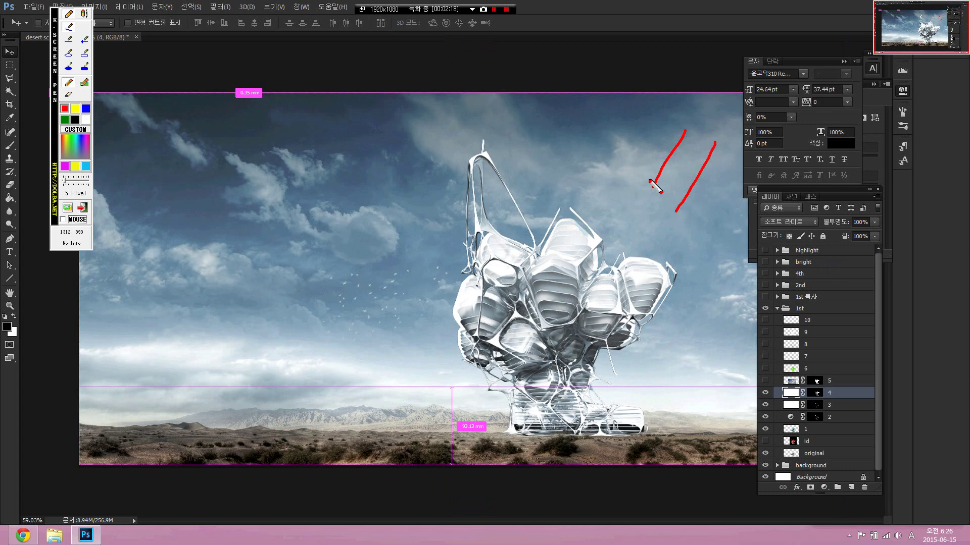
{"action": "left_click_drag", "start_coordinate": [642, 152], "coordinate": [700, 221]}
{"action": "mouse_move", "coordinate": [682, 94]}
{"action": "left_mouse_down"}
{"action": "mouse_move", "coordinate": [715, 108]}
{"action": "mouse_move", "coordinate": [708, 136]}
{"action": "mouse_move", "coordinate": [748, 107]}
{"action": "mouse_move", "coordinate": [739, 124]}
{"action": "left_mouse_up"}
{"action": "left_click_drag", "start_coordinate": [731, 108], "coordinate": [746, 107]}
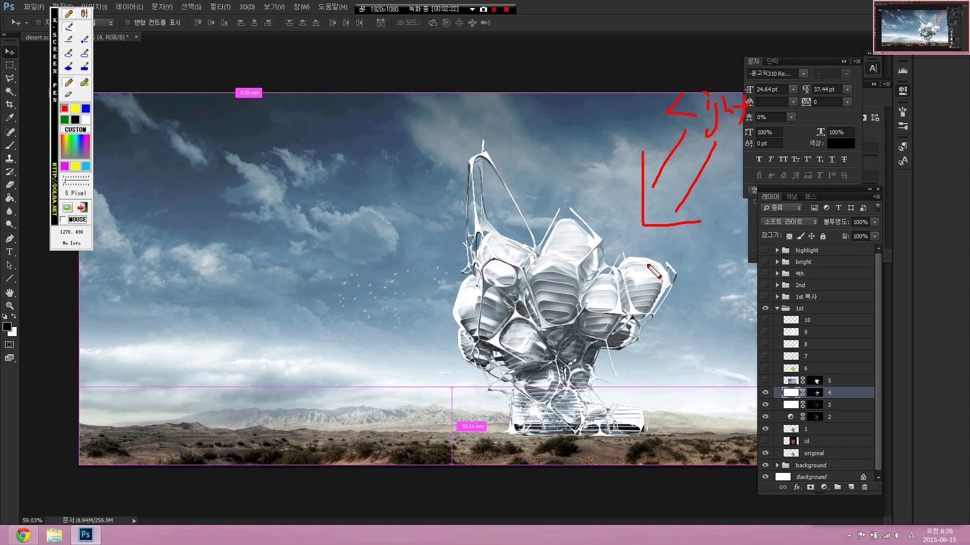
- Circle the tower's central and right-hand pods with the red screen pen, and close the pen to clear all annotations
{"action": "left_click_drag", "start_coordinate": [621, 299], "coordinate": [633, 291]}
{"action": "mouse_move", "coordinate": [586, 317]}
{"action": "left_mouse_down"}
{"action": "mouse_move", "coordinate": [557, 275]}
{"action": "mouse_move", "coordinate": [565, 310]}
{"action": "left_mouse_up"}
{"action": "right_click", "coordinate": [511, 181]}
{"action": "left_click", "coordinate": [567, 270]}
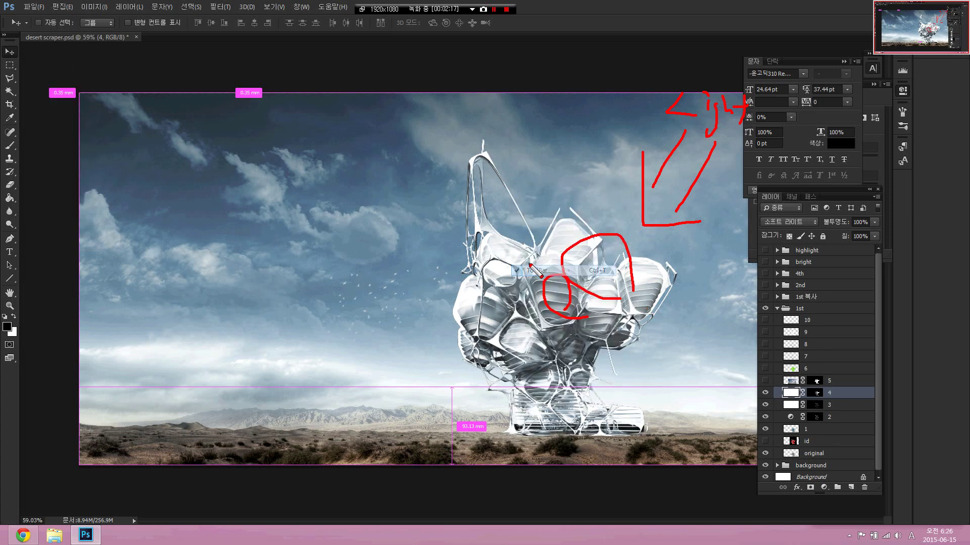
{"action": "right_click", "coordinate": [529, 264]}
{"action": "left_click", "coordinate": [561, 343]}
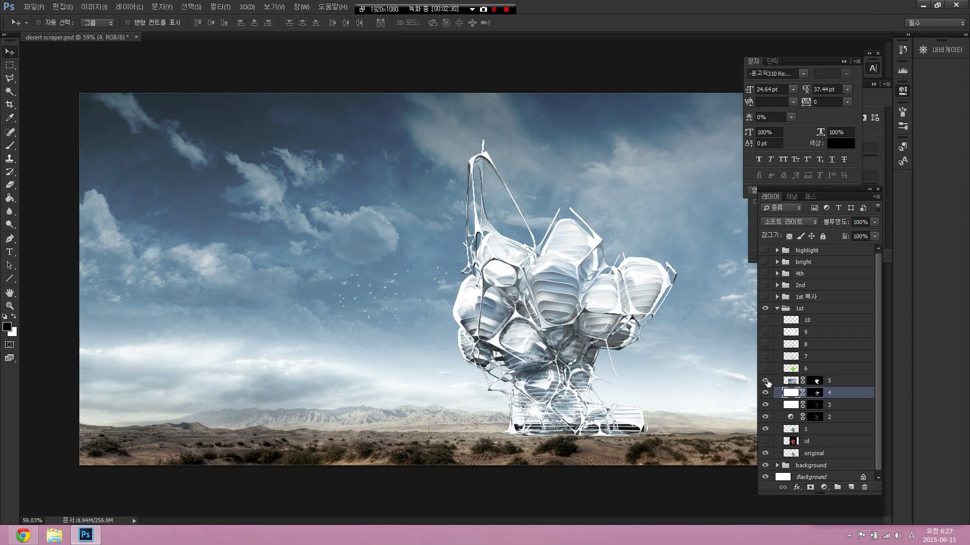
- Hide layer 5 and inspect the blend mode and opacity settings of layers 3 and 4
{"action": "left_click", "coordinate": [838, 407]}
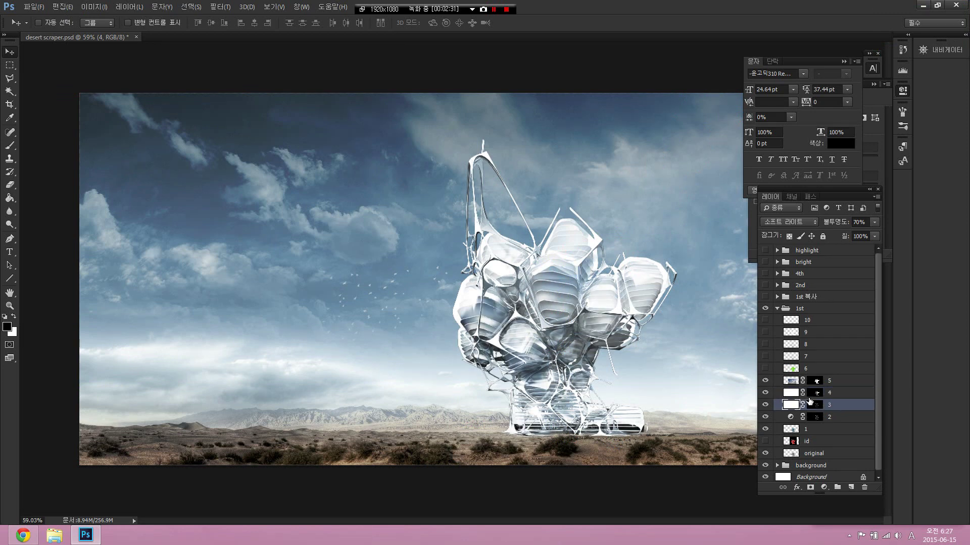
{"action": "left_click", "coordinate": [765, 381]}
{"action": "key", "text": "7"}
{"action": "left_click", "coordinate": [838, 397], "text": "shift"}
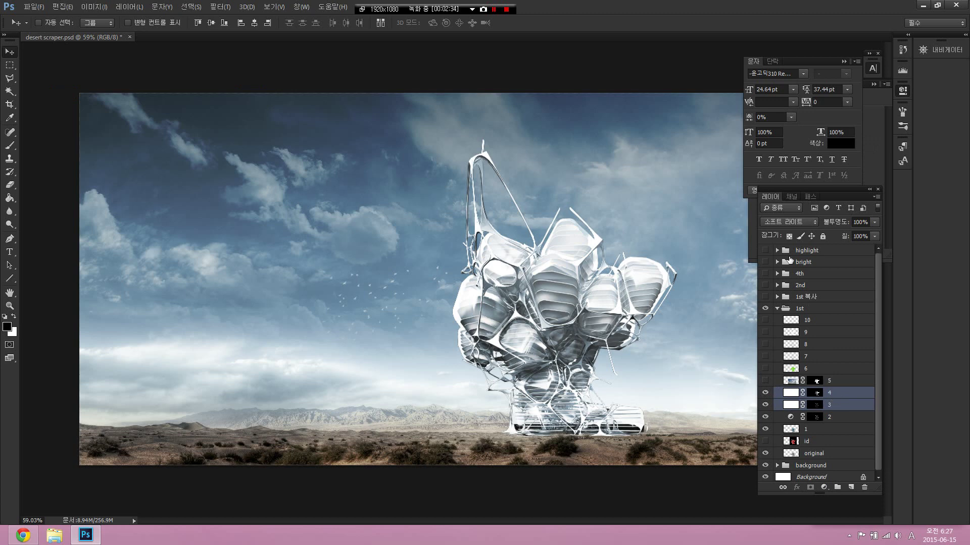
{"action": "left_click", "coordinate": [833, 429]}
{"action": "left_click", "coordinate": [838, 407]}
{"action": "left_click", "coordinate": [839, 397]}
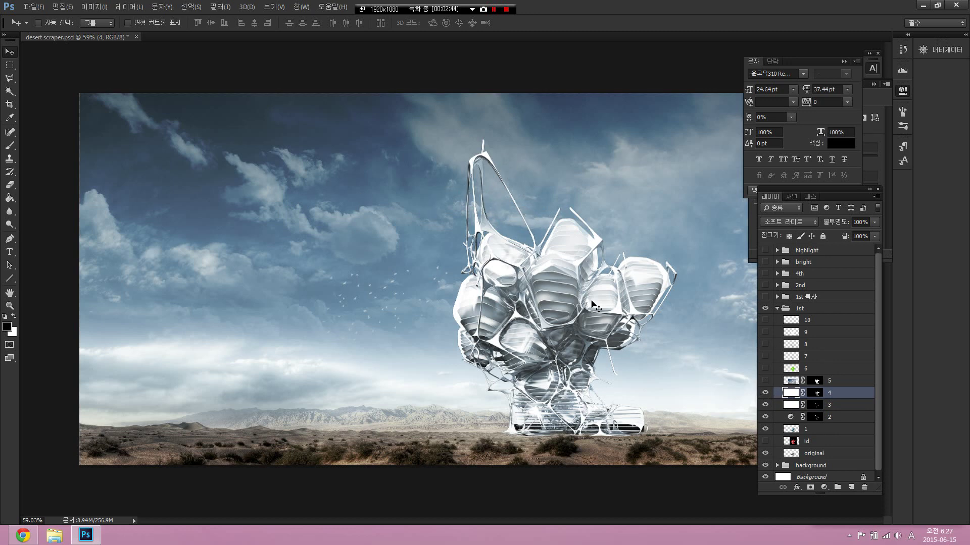
- Select layer 5 and toggle its visibility to compare its overlay effect on the pods up close, leaving it visible
{"action": "left_click", "coordinate": [773, 381]}
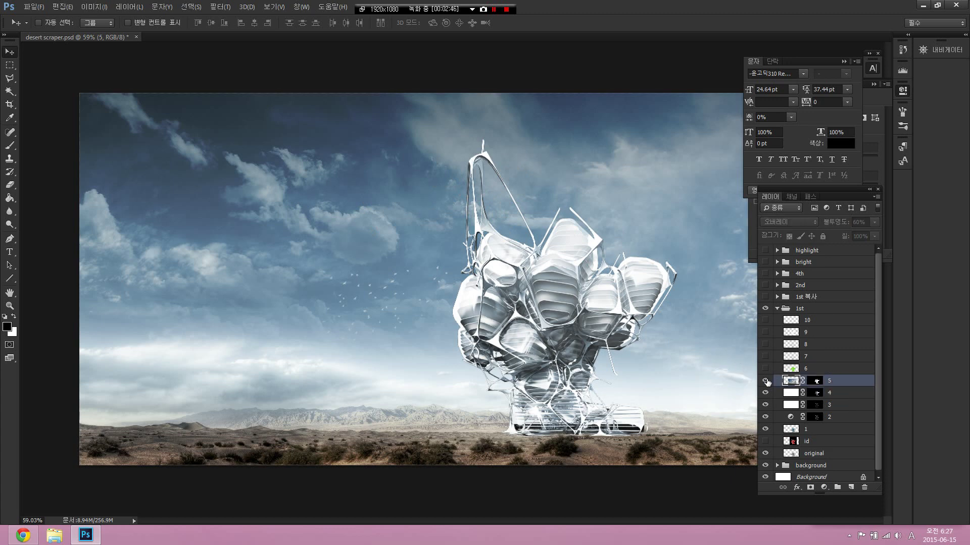
{"action": "left_click", "coordinate": [766, 381]}
{"action": "scroll", "coordinate": [590, 299], "scroll_direction": "up", "scroll_amount": 5}
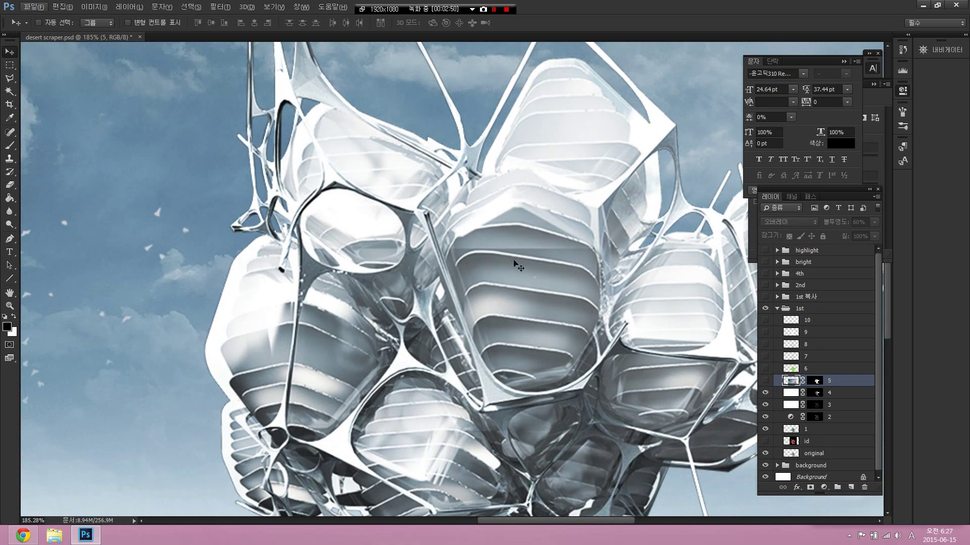
{"action": "left_click", "coordinate": [764, 382]}
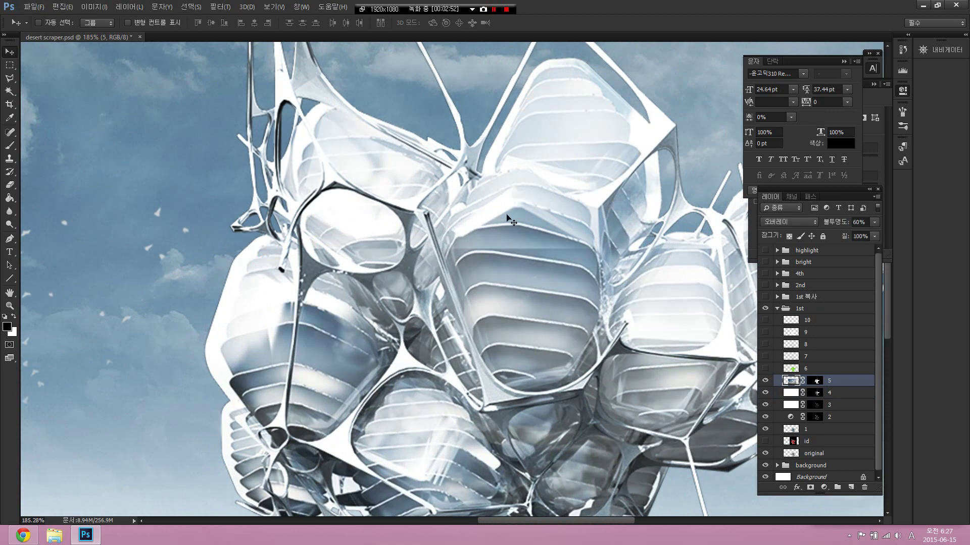
{"action": "scroll", "coordinate": [485, 281], "scroll_direction": "down", "scroll_amount": 3}
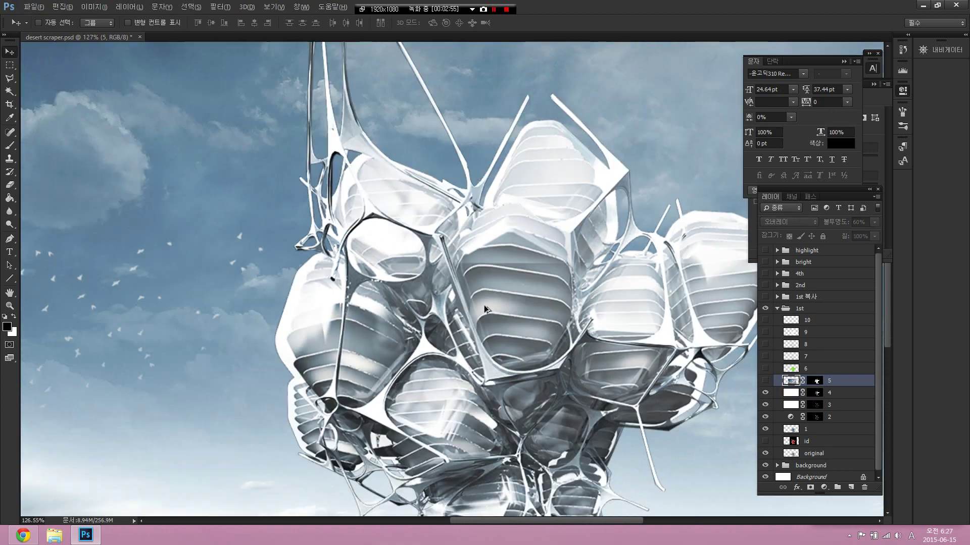
{"action": "left_click", "coordinate": [764, 381]}
{"action": "left_click", "coordinate": [764, 381]}
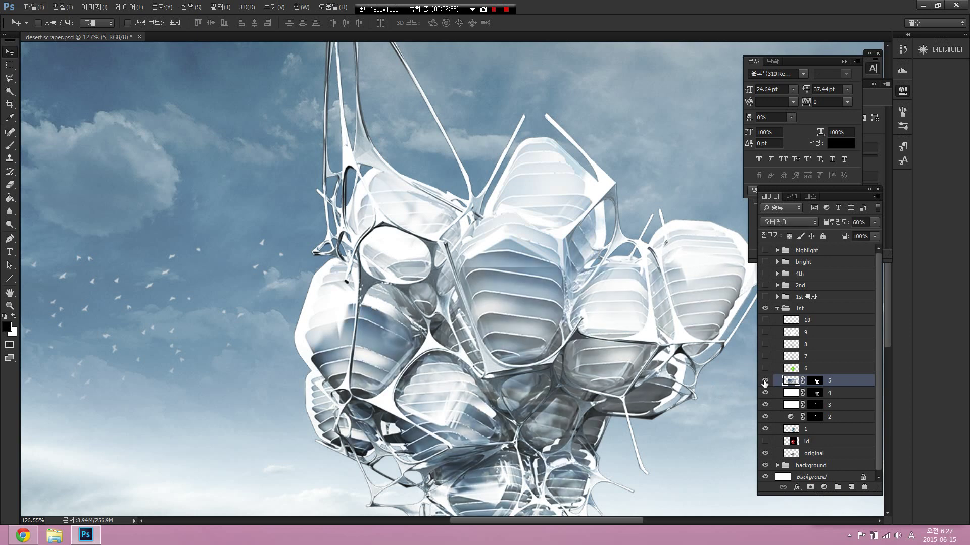
{"action": "right_click", "coordinate": [826, 384]}
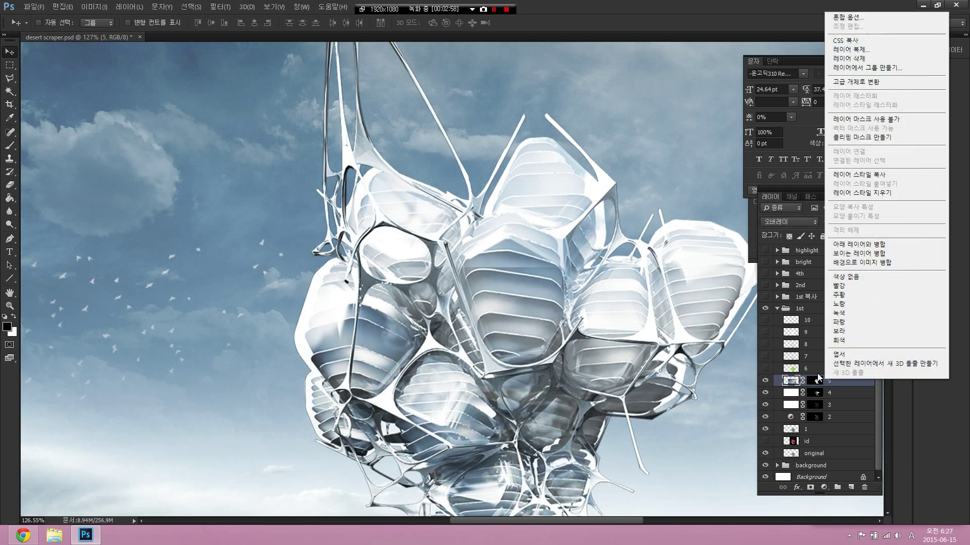
{"action": "key", "text": "Escape"}
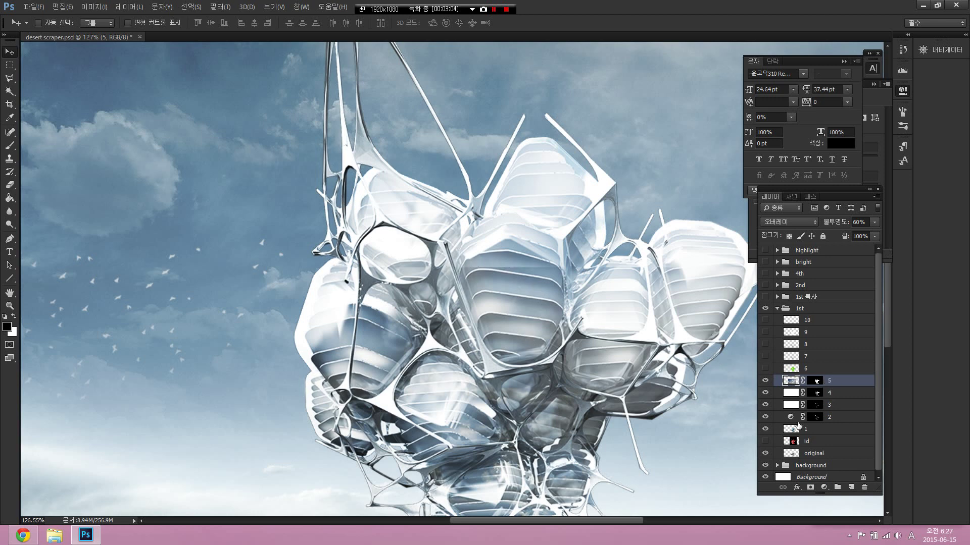
- Show and hide the id layer to examine the tower's colour-coded selection map
{"action": "scroll", "coordinate": [806, 401], "scroll_direction": "down", "scroll_amount": 1}
{"action": "left_click", "coordinate": [766, 439]}
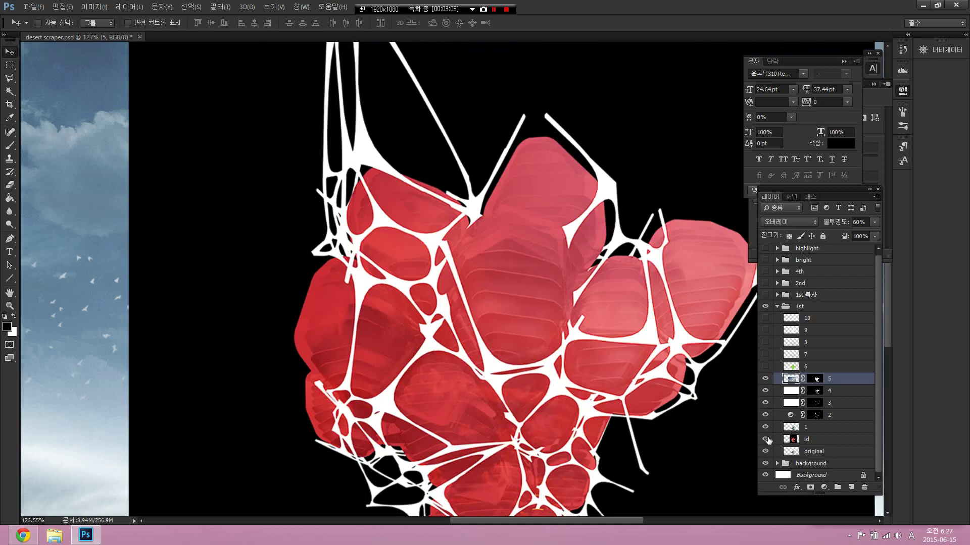
{"action": "left_click", "coordinate": [766, 439]}
{"action": "left_click", "coordinate": [766, 439]}
{"action": "left_click", "coordinate": [766, 439]}
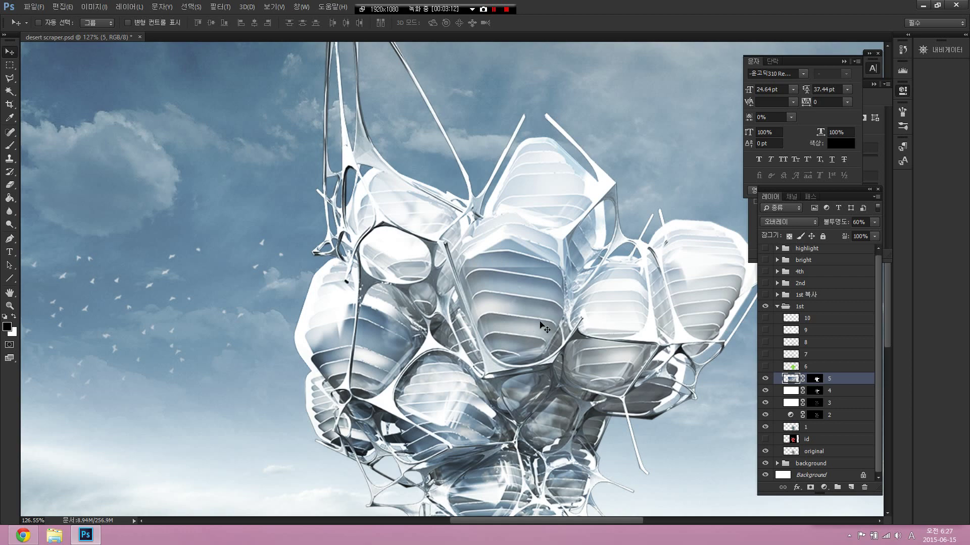
- Select layer 6 and make it visible, comparing the whole tower with and without it and briefly previewing layer 7
{"action": "scroll", "coordinate": [540, 322], "scroll_direction": "down", "scroll_amount": 2}
{"action": "scroll", "coordinate": [538, 318], "scroll_direction": "down", "scroll_amount": 1}
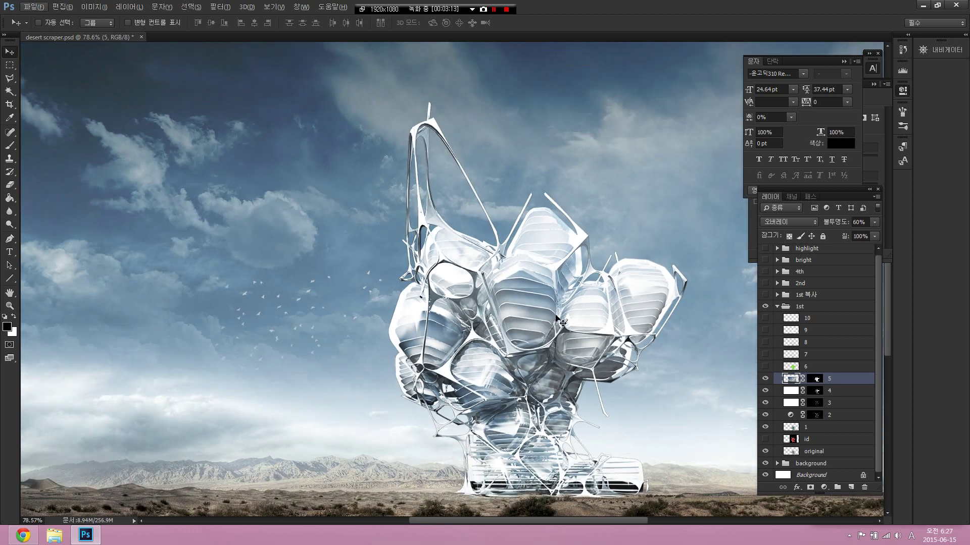
{"action": "left_click", "coordinate": [835, 379]}
{"action": "left_click", "coordinate": [821, 367]}
{"action": "left_click", "coordinate": [764, 368]}
{"action": "left_click", "coordinate": [764, 367]}
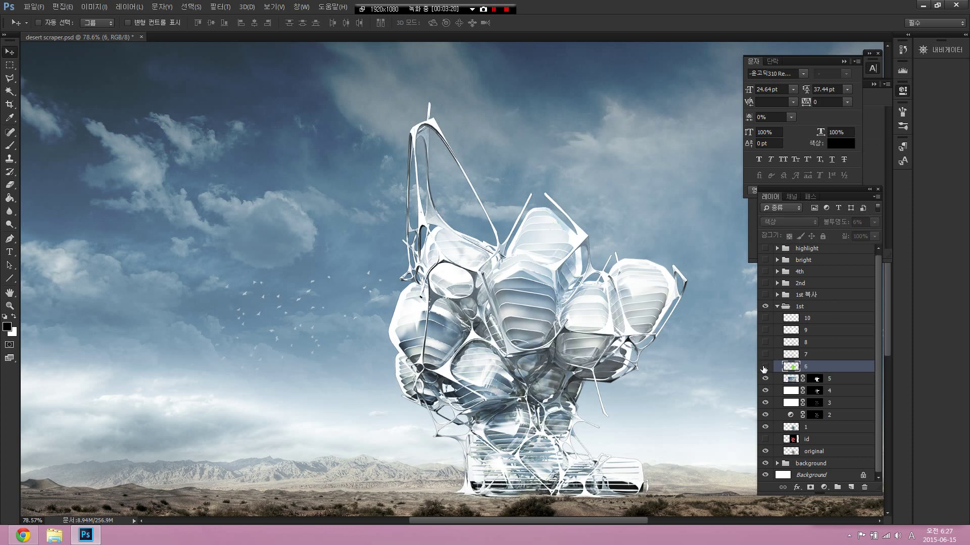
{"action": "left_click", "coordinate": [764, 367]}
{"action": "left_click", "coordinate": [765, 354]}
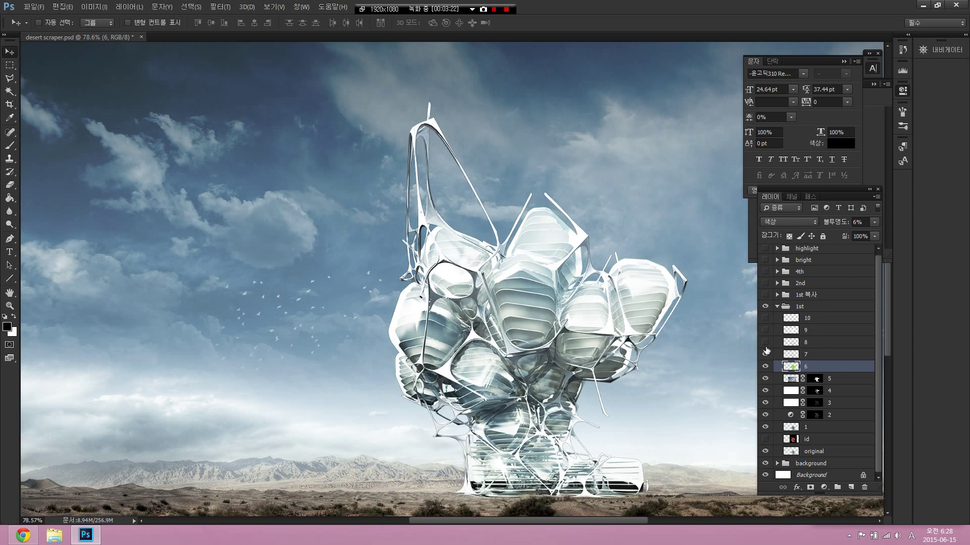
{"action": "left_click", "coordinate": [765, 354]}
- Circle and hatch the tower's lower-left area with the red screen pen, draw an arrow toward its upper-right side, and clear the marks
{"action": "scroll", "coordinate": [611, 361], "scroll_direction": "down", "scroll_amount": 2}
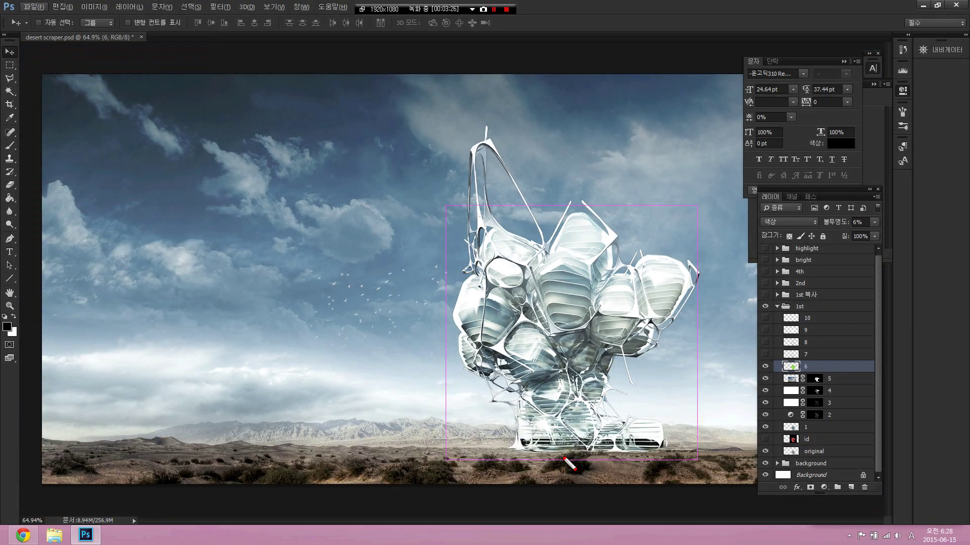
{"action": "mouse_move", "coordinate": [563, 457]}
{"action": "left_mouse_down"}
{"action": "mouse_move", "coordinate": [442, 377]}
{"action": "mouse_move", "coordinate": [564, 372]}
{"action": "mouse_move", "coordinate": [569, 432]}
{"action": "left_mouse_up"}
{"action": "left_click_drag", "start_coordinate": [491, 329], "coordinate": [461, 375]}
{"action": "mouse_move", "coordinate": [525, 347]}
{"action": "left_mouse_down"}
{"action": "mouse_move", "coordinate": [501, 398]}
{"action": "mouse_move", "coordinate": [536, 440]}
{"action": "left_mouse_up"}
{"action": "left_click_drag", "start_coordinate": [665, 158], "coordinate": [632, 212]}
{"action": "left_click_drag", "start_coordinate": [614, 240], "coordinate": [695, 253]}
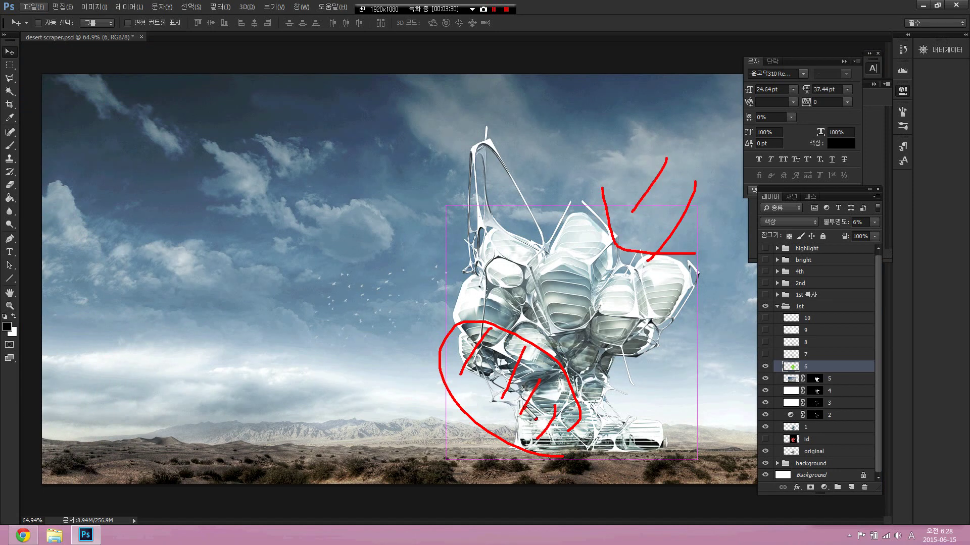
{"action": "mouse_move", "coordinate": [535, 417]}
{"action": "left_mouse_down"}
{"action": "mouse_move", "coordinate": [592, 420]}
{"action": "mouse_move", "coordinate": [557, 373]}
{"action": "mouse_move", "coordinate": [558, 410]}
{"action": "left_mouse_up"}
{"action": "key", "text": "Escape"}
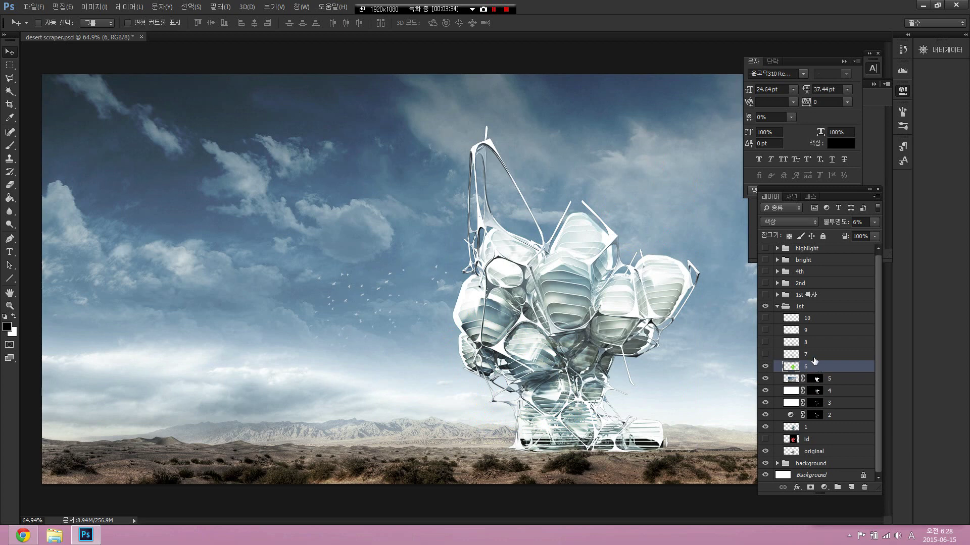
- Make layers 7 and 8 visible and select layer 8
{"action": "left_click", "coordinate": [812, 355]}
{"action": "left_click", "coordinate": [766, 355]}
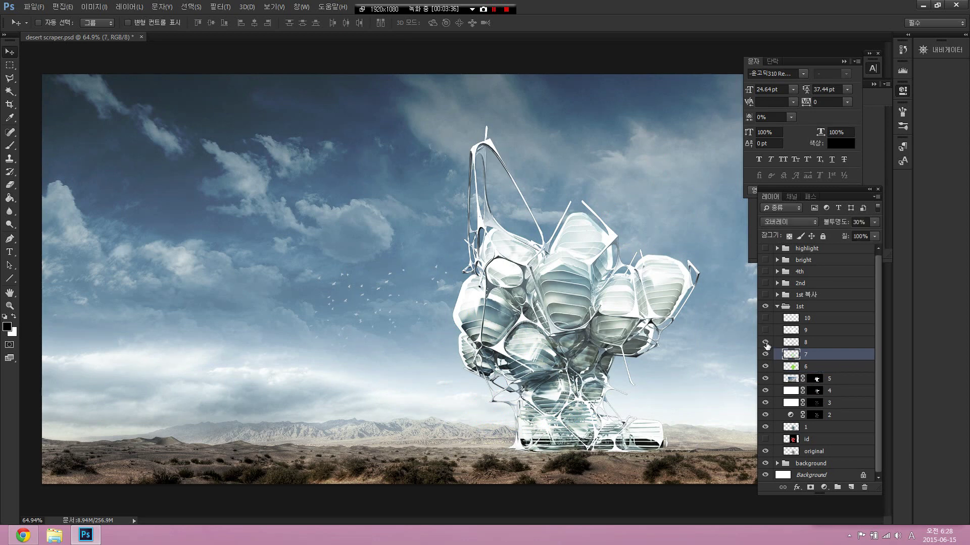
{"action": "left_click", "coordinate": [766, 343]}
{"action": "left_click", "coordinate": [811, 345]}
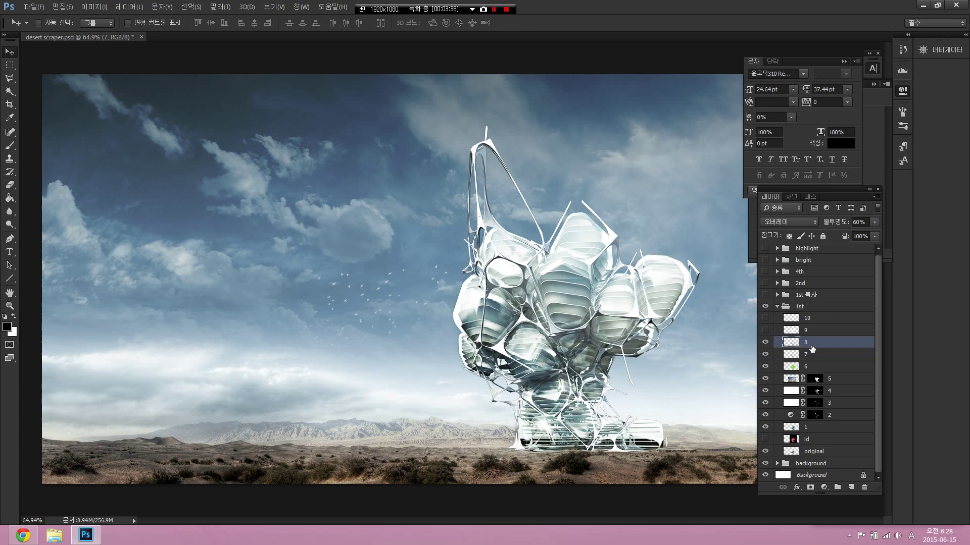
- Compare the blend mode and opacity of layers 7 and 8, and toggle layer 8 to check its effect
{"action": "left_click", "coordinate": [812, 353]}
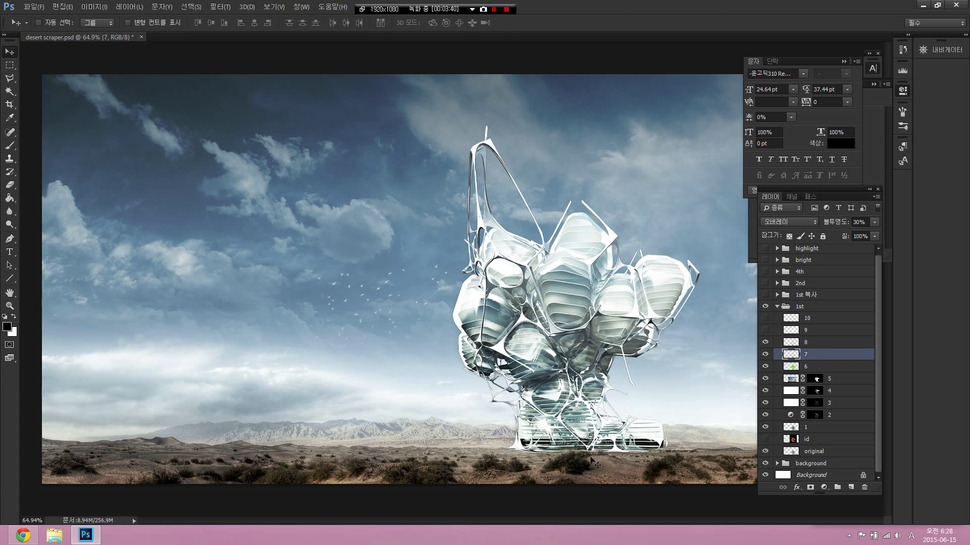
{"action": "left_click", "coordinate": [823, 346]}
{"action": "left_click", "coordinate": [818, 359]}
{"action": "left_click", "coordinate": [820, 345]}
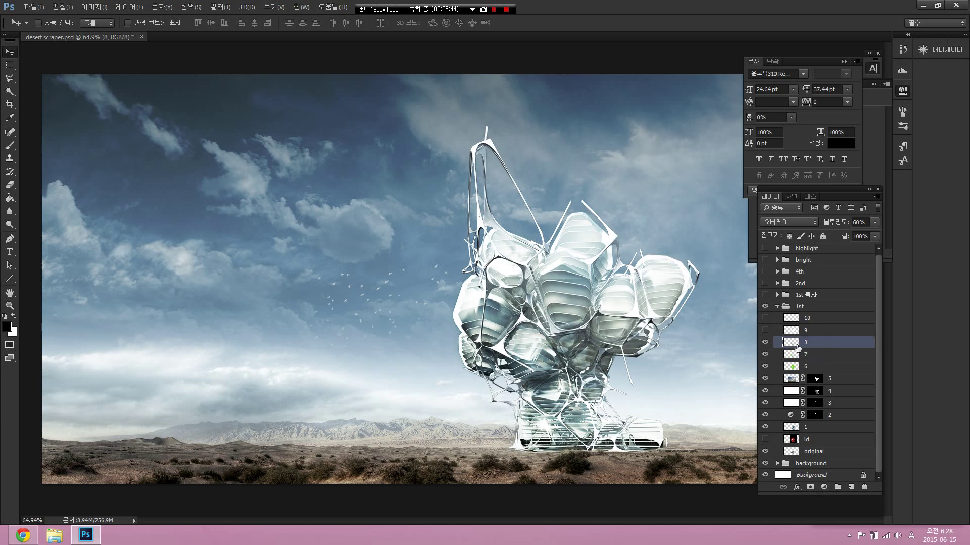
{"action": "left_click", "coordinate": [766, 343]}
{"action": "left_click", "coordinate": [765, 343]}
{"action": "left_click", "coordinate": [858, 222]}
{"action": "left_click", "coordinate": [812, 356]}
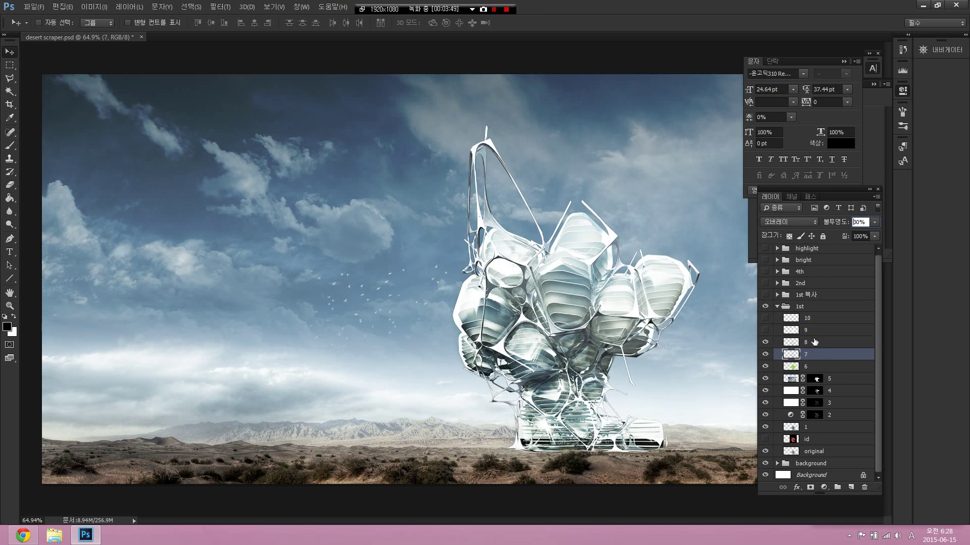
{"action": "left_click", "coordinate": [814, 341]}
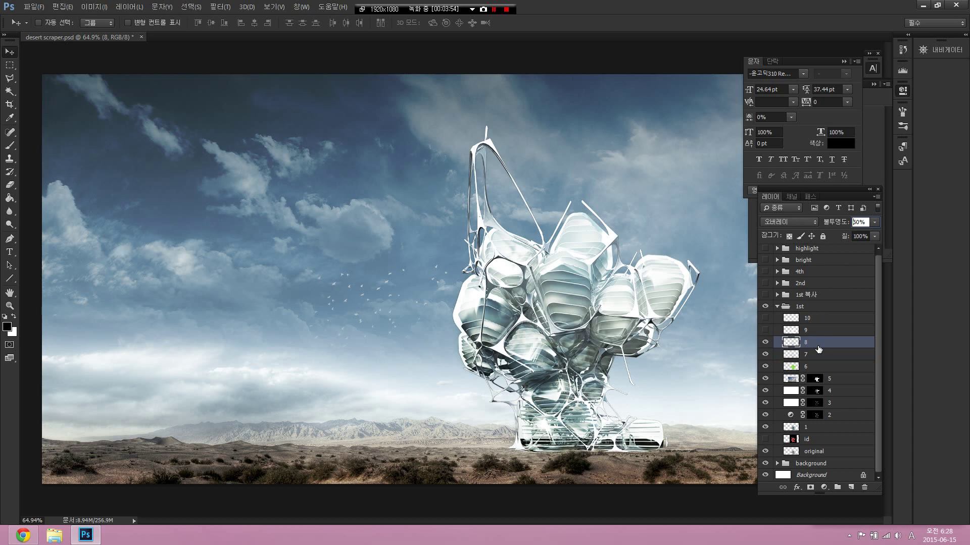
- Review the settings of layers 9 and 10 and toggle layer 9 to examine its effect on the tower
{"action": "left_click", "coordinate": [818, 330]}
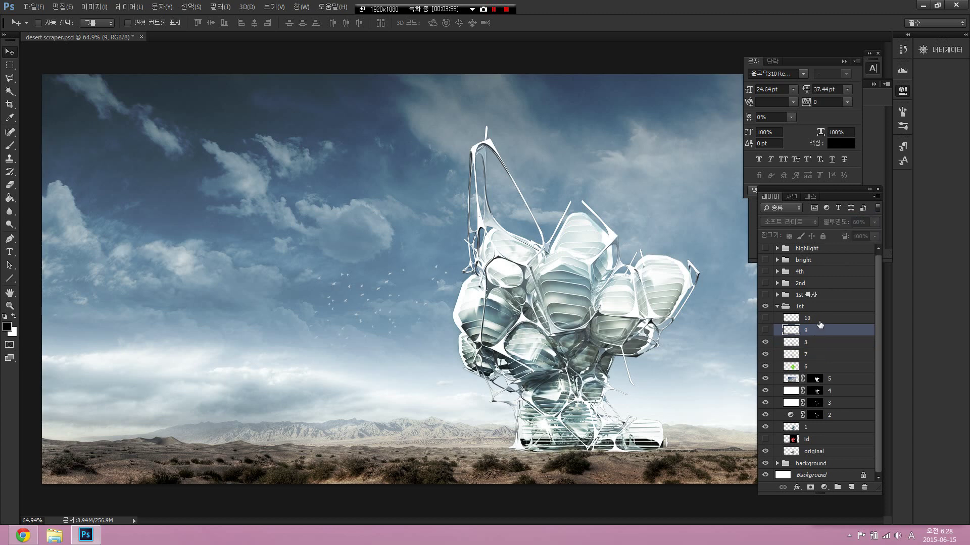
{"action": "left_click", "coordinate": [823, 310]}
{"action": "left_click", "coordinate": [823, 318]}
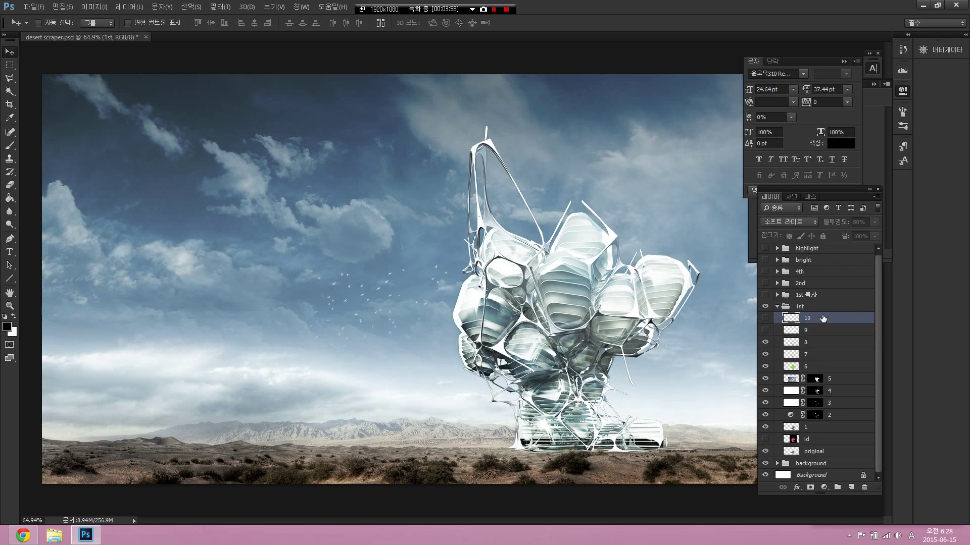
{"action": "left_click", "coordinate": [765, 331]}
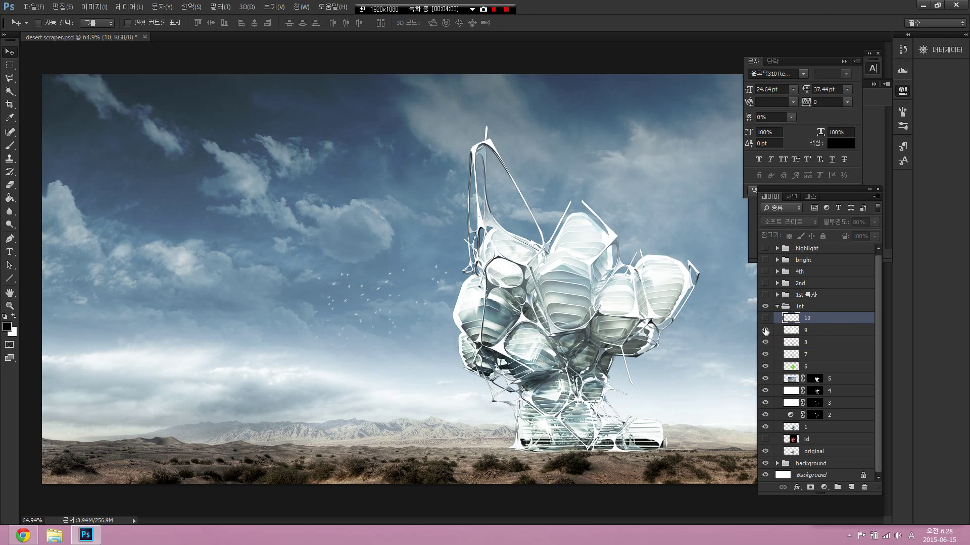
{"action": "left_click", "coordinate": [765, 330]}
{"action": "left_click", "coordinate": [765, 331]}
{"action": "left_click", "coordinate": [766, 331]}
{"action": "key", "text": "ctrl"}
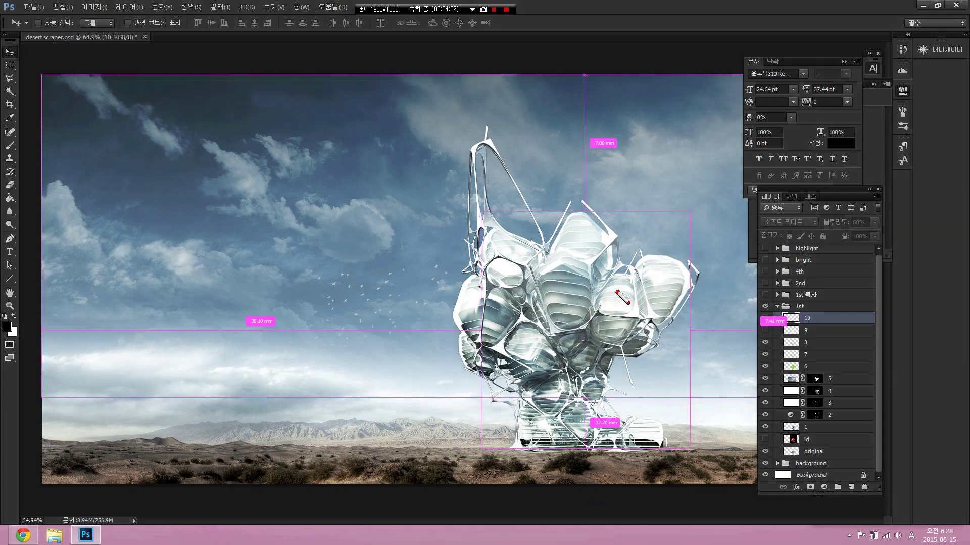
{"action": "left_click", "coordinate": [802, 330]}
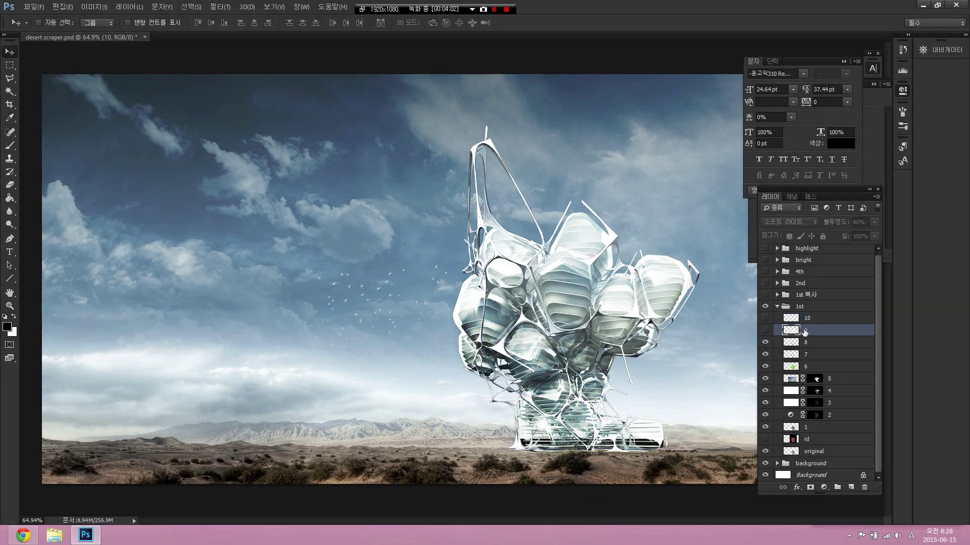
- Preview layer 10, hide it again, and leave layer 9 visible and selected
{"action": "left_click", "coordinate": [765, 319]}
{"action": "left_click", "coordinate": [783, 323]}
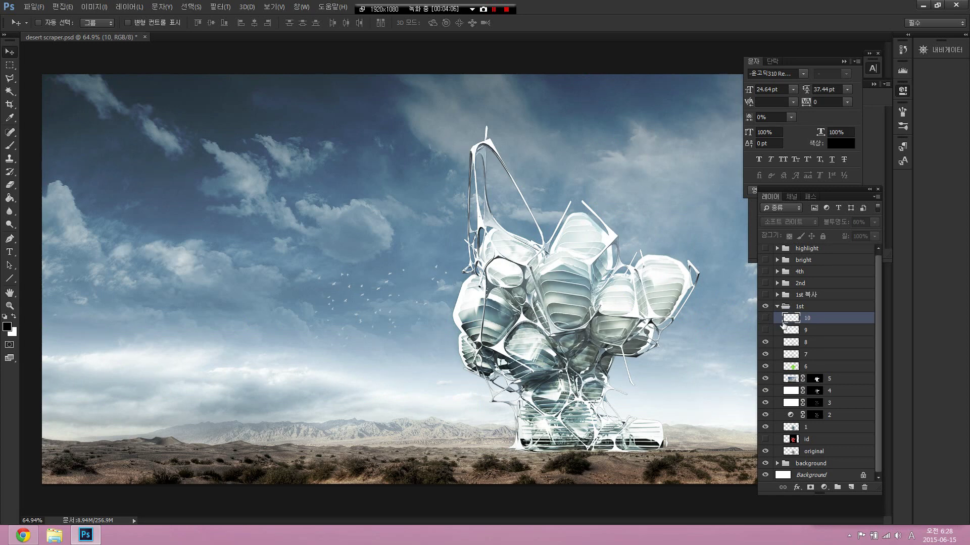
{"action": "left_click", "coordinate": [766, 331]}
{"action": "left_click", "coordinate": [765, 318]}
{"action": "left_click", "coordinate": [766, 319]}
{"action": "left_click", "coordinate": [767, 330]}
{"action": "left_click", "coordinate": [810, 332]}
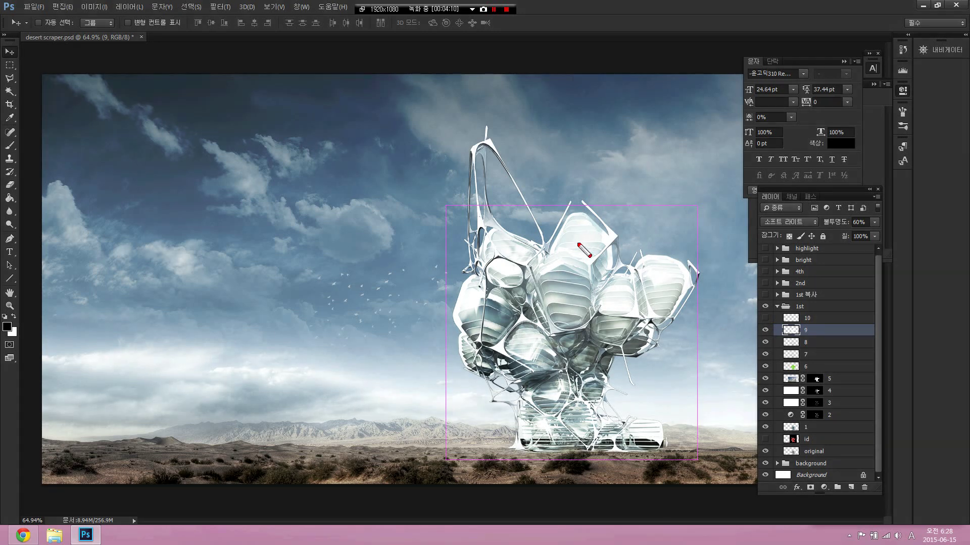
- Circle the tower's upper, right-hand and left-hand pods with the red screen pen, hatch them, and clear the marks
{"action": "mouse_move", "coordinate": [579, 205]}
{"action": "left_mouse_down"}
{"action": "mouse_move", "coordinate": [555, 246]}
{"action": "mouse_move", "coordinate": [565, 305]}
{"action": "mouse_move", "coordinate": [612, 281]}
{"action": "mouse_move", "coordinate": [586, 216]}
{"action": "left_mouse_up"}
{"action": "left_click_drag", "start_coordinate": [637, 260], "coordinate": [651, 259]}
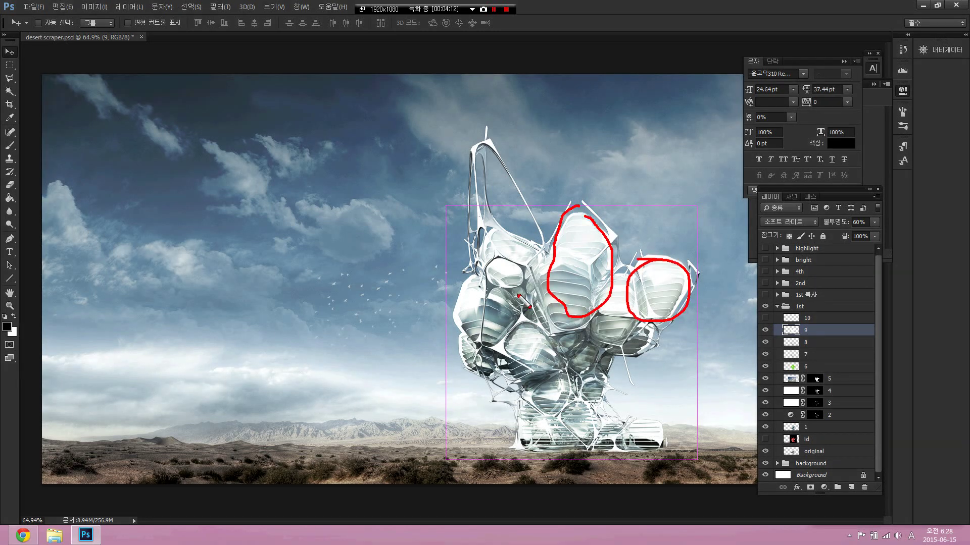
{"action": "left_click_drag", "start_coordinate": [514, 305], "coordinate": [486, 316]}
{"action": "mouse_move", "coordinate": [480, 234]}
{"action": "left_mouse_down"}
{"action": "mouse_move", "coordinate": [448, 274]}
{"action": "mouse_move", "coordinate": [471, 297]}
{"action": "left_mouse_up"}
{"action": "left_click_drag", "start_coordinate": [486, 292], "coordinate": [470, 318]}
{"action": "left_click_drag", "start_coordinate": [600, 233], "coordinate": [552, 278]}
{"action": "mouse_move", "coordinate": [599, 269]}
{"action": "left_mouse_down"}
{"action": "mouse_move", "coordinate": [581, 285]}
{"action": "mouse_move", "coordinate": [581, 303]}
{"action": "left_mouse_up"}
{"action": "mouse_move", "coordinate": [651, 276]}
{"action": "left_mouse_down"}
{"action": "mouse_move", "coordinate": [644, 313]}
{"action": "mouse_move", "coordinate": [625, 273]}
{"action": "mouse_move", "coordinate": [651, 320]}
{"action": "left_mouse_up"}
{"action": "key", "text": "Escape"}
- Circle smaller areas on the right-hand, central, upper and left-hand pods, hatch them with the red screen pen, and clear everything
{"action": "key", "text": "ctrl+2"}
{"action": "mouse_move", "coordinate": [633, 279]}
{"action": "left_mouse_down"}
{"action": "mouse_move", "coordinate": [618, 297]}
{"action": "mouse_move", "coordinate": [631, 312]}
{"action": "left_mouse_up"}
{"action": "left_click_drag", "start_coordinate": [664, 298], "coordinate": [647, 323]}
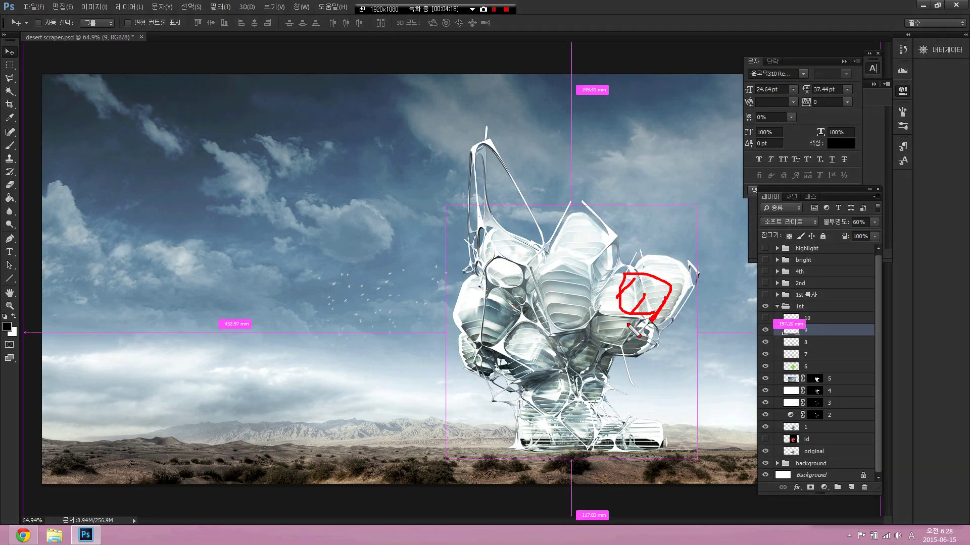
{"action": "mouse_move", "coordinate": [583, 321]}
{"action": "left_mouse_down"}
{"action": "mouse_move", "coordinate": [592, 294]}
{"action": "mouse_move", "coordinate": [557, 283]}
{"action": "left_mouse_up"}
{"action": "left_click_drag", "start_coordinate": [572, 287], "coordinate": [570, 304]}
{"action": "mouse_move", "coordinate": [600, 216]}
{"action": "left_mouse_down"}
{"action": "mouse_move", "coordinate": [581, 245]}
{"action": "mouse_move", "coordinate": [609, 247]}
{"action": "left_mouse_up"}
{"action": "left_click_drag", "start_coordinate": [586, 221], "coordinate": [578, 228]}
{"action": "left_click_drag", "start_coordinate": [598, 240], "coordinate": [594, 248]}
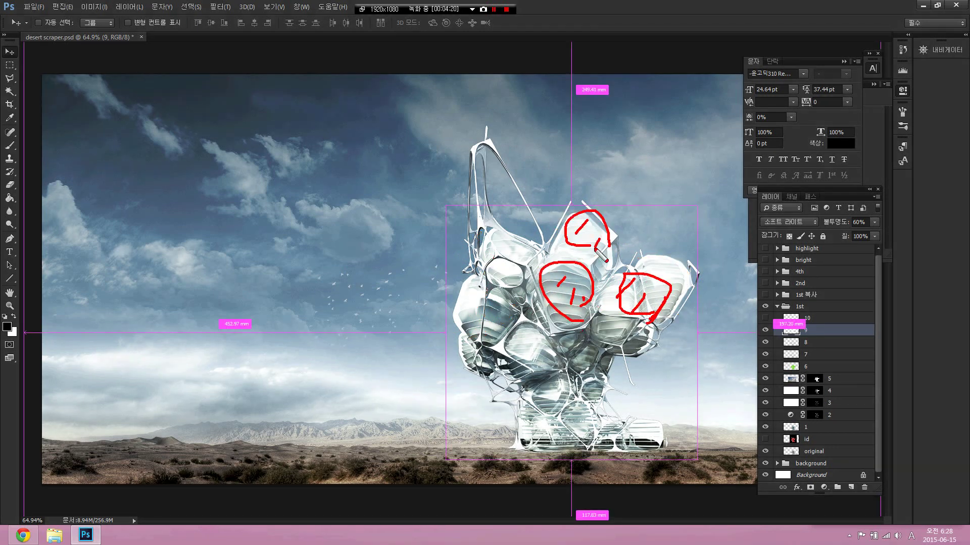
{"action": "left_click_drag", "start_coordinate": [515, 273], "coordinate": [532, 266]}
{"action": "mouse_move", "coordinate": [518, 233]}
{"action": "left_mouse_down"}
{"action": "mouse_move", "coordinate": [507, 251]}
{"action": "mouse_move", "coordinate": [516, 269]}
{"action": "left_mouse_up"}
{"action": "mouse_move", "coordinate": [506, 317]}
{"action": "left_mouse_down"}
{"action": "mouse_move", "coordinate": [472, 295]}
{"action": "mouse_move", "coordinate": [500, 310]}
{"action": "left_mouse_up"}
{"action": "left_click_drag", "start_coordinate": [493, 289], "coordinate": [490, 303]}
{"action": "key", "text": "Escape"}
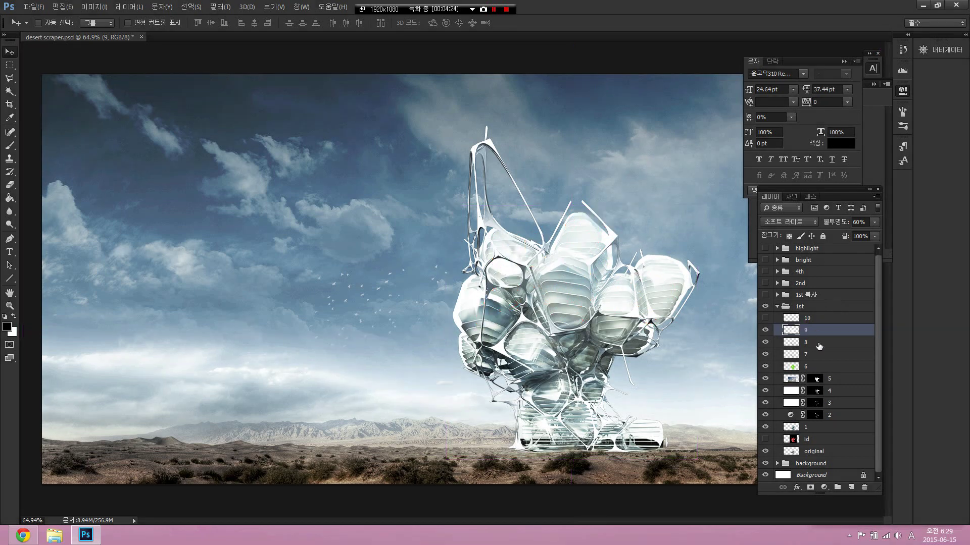
- Select layer 10 in the 1st group and make it visible
{"action": "left_click", "coordinate": [836, 395]}
{"action": "left_click", "coordinate": [826, 328]}
{"action": "left_click", "coordinate": [824, 311]}
{"action": "left_click", "coordinate": [836, 319]}
{"action": "left_click", "coordinate": [764, 319]}
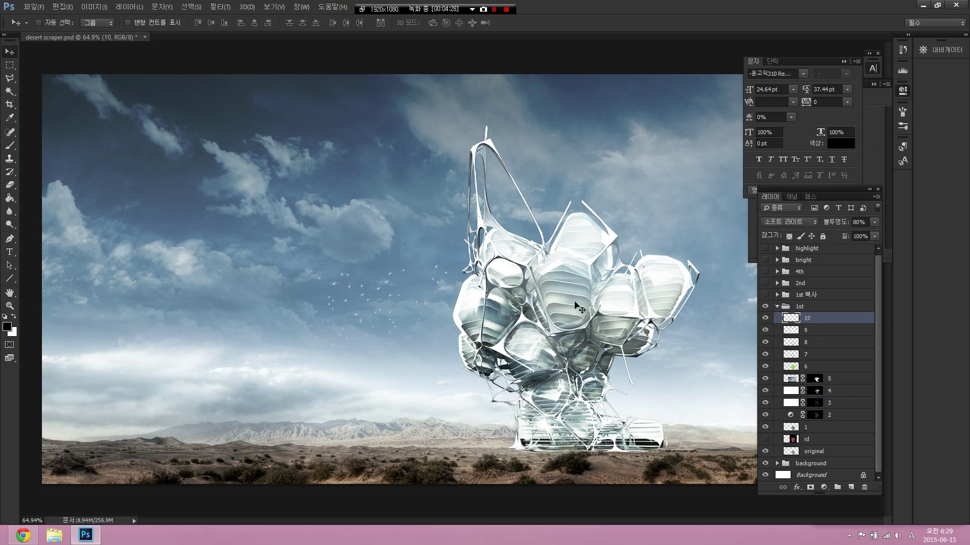
- Circle the brightest spots on the upper, right-hand and left-hand pods with the red screen pen, add direction strokes, and clear the marks
{"action": "scroll", "coordinate": [578, 308], "scroll_direction": "down", "scroll_amount": 2}
{"action": "mouse_move", "coordinate": [559, 232]}
{"action": "left_mouse_down"}
{"action": "mouse_move", "coordinate": [569, 246]}
{"action": "mouse_move", "coordinate": [596, 196]}
{"action": "left_mouse_up"}
{"action": "mouse_move", "coordinate": [564, 249]}
{"action": "left_mouse_down"}
{"action": "mouse_move", "coordinate": [607, 205]}
{"action": "mouse_move", "coordinate": [600, 245]}
{"action": "left_mouse_up"}
{"action": "left_click_drag", "start_coordinate": [623, 278], "coordinate": [620, 264]}
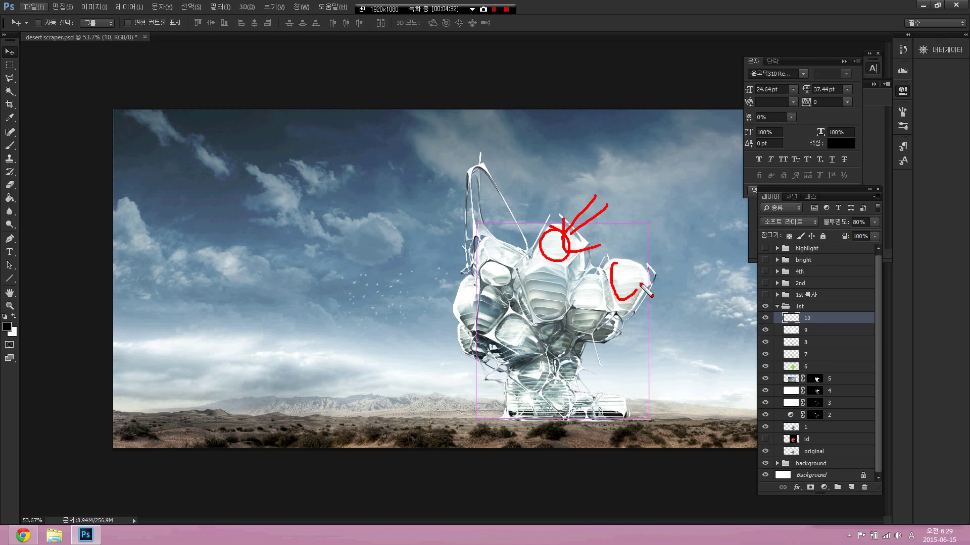
{"action": "left_click_drag", "start_coordinate": [498, 246], "coordinate": [504, 252]}
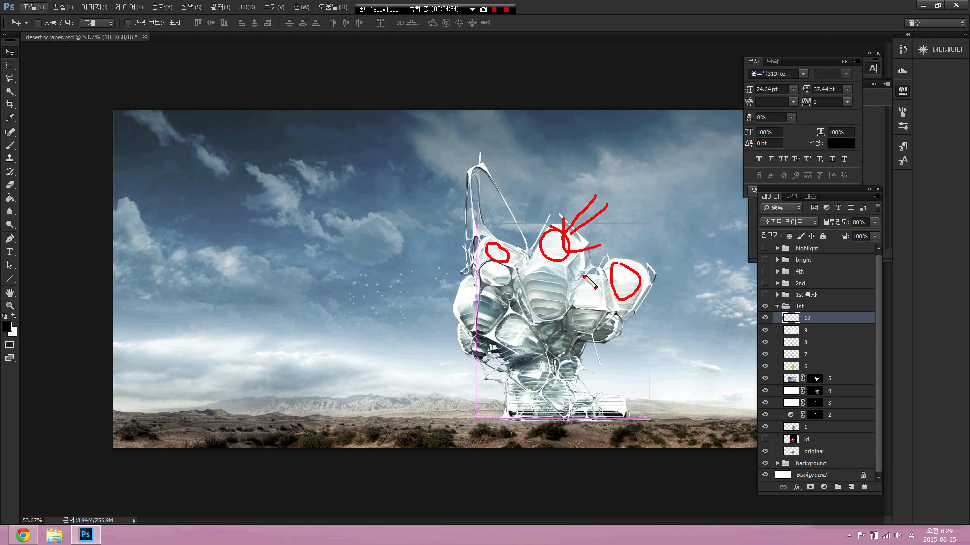
{"action": "mouse_move", "coordinate": [583, 276]}
{"action": "left_mouse_down"}
{"action": "mouse_move", "coordinate": [572, 290]}
{"action": "mouse_move", "coordinate": [582, 298]}
{"action": "mouse_move", "coordinate": [624, 297]}
{"action": "left_mouse_up"}
{"action": "left_click_drag", "start_coordinate": [552, 237], "coordinate": [561, 251]}
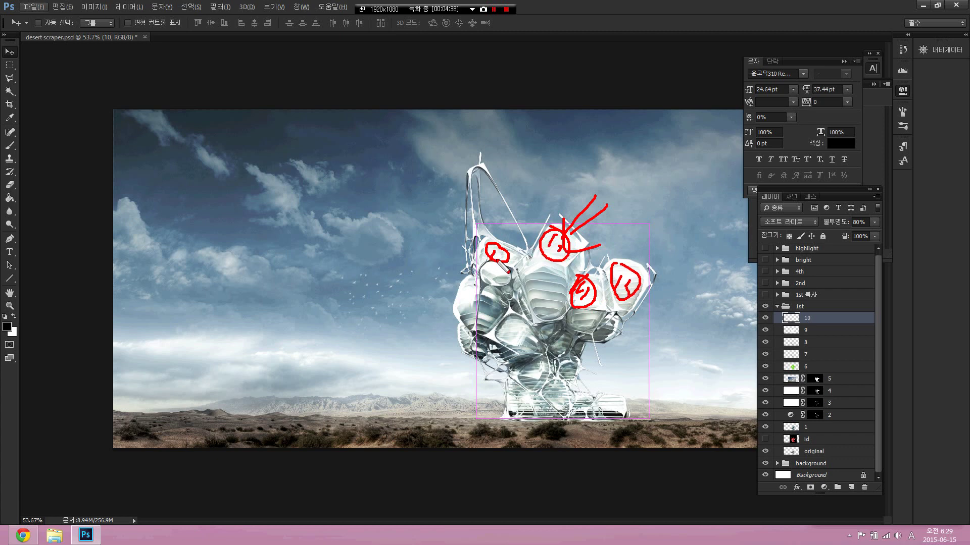
{"action": "key", "text": "Escape"}
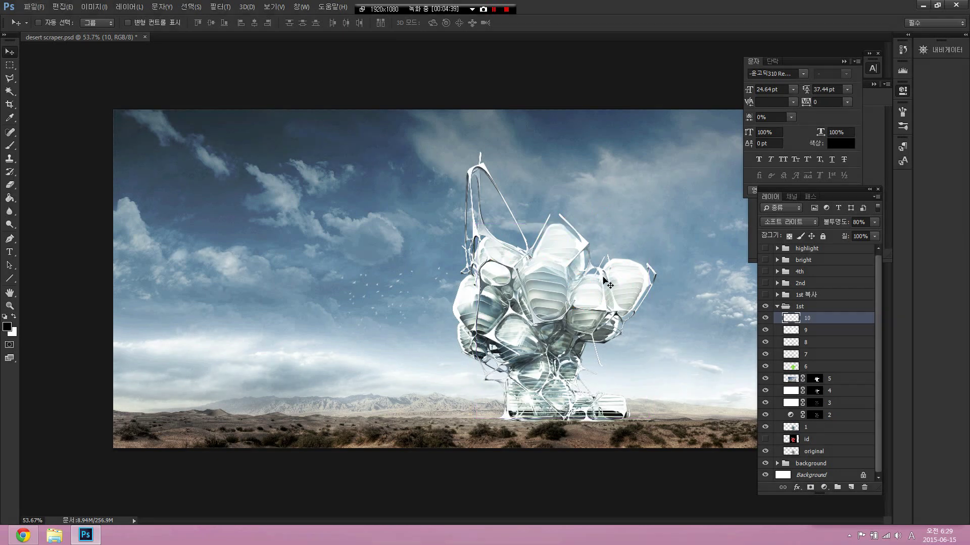
- Hide the 1st group, show and expand the 1st 복사 group in its place, and select its original layer
{"action": "left_click", "coordinate": [777, 306]}
{"action": "left_click", "coordinate": [777, 296]}
{"action": "left_click", "coordinate": [765, 296]}
{"action": "left_click", "coordinate": [765, 344]}
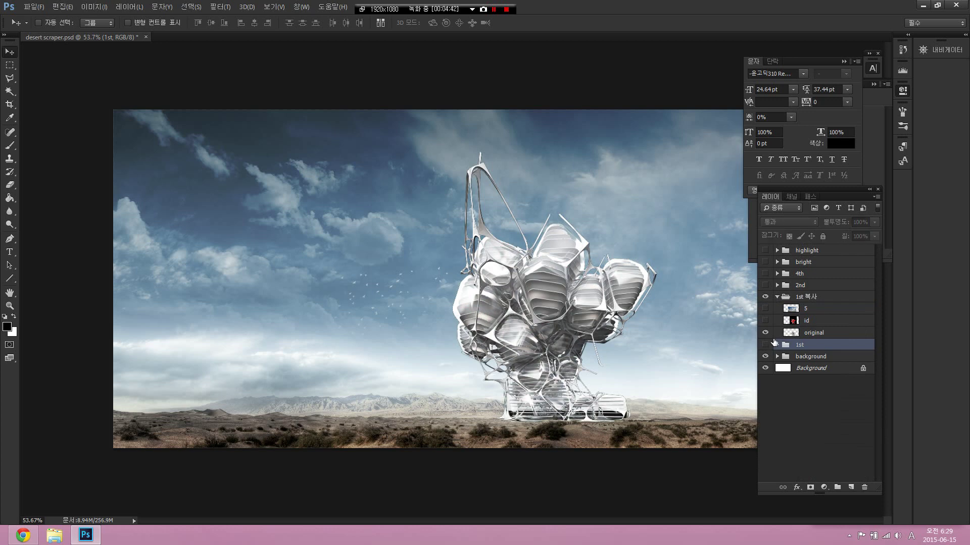
{"action": "left_click", "coordinate": [807, 310]}
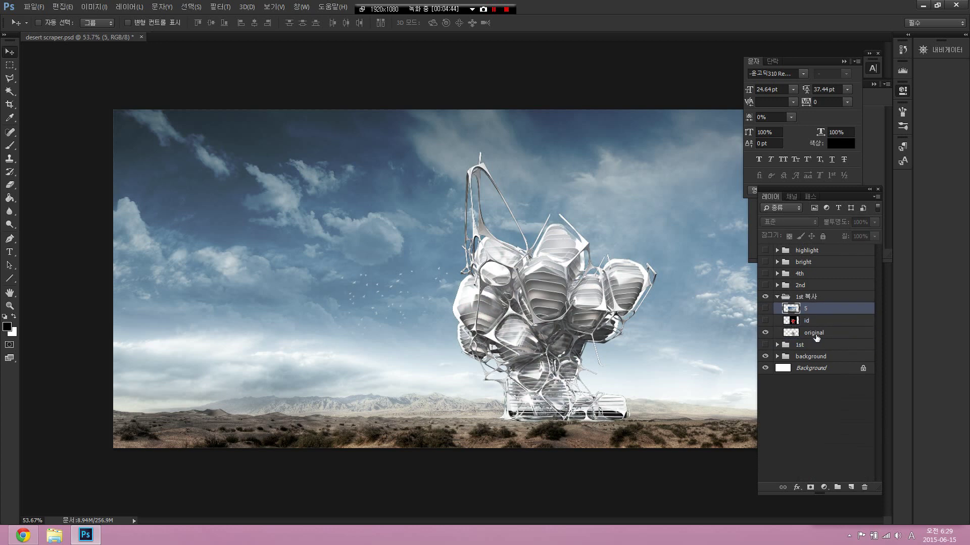
{"action": "left_click", "coordinate": [816, 336]}
{"action": "scroll", "coordinate": [634, 312], "scroll_direction": "up", "scroll_amount": 5}
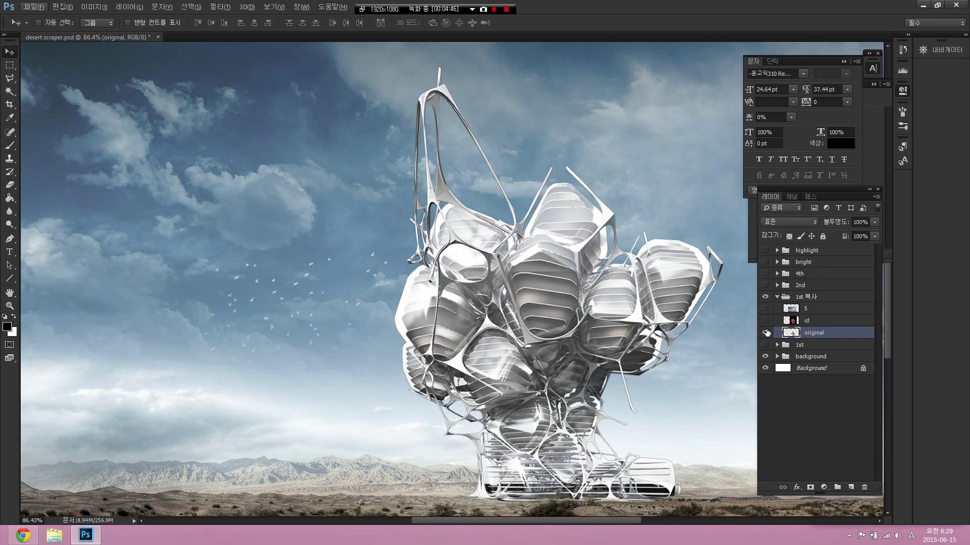
- Preview the id and 5 layers of the 1st 복사 group, leaving only the original layer visible
{"action": "left_click", "coordinate": [766, 320]}
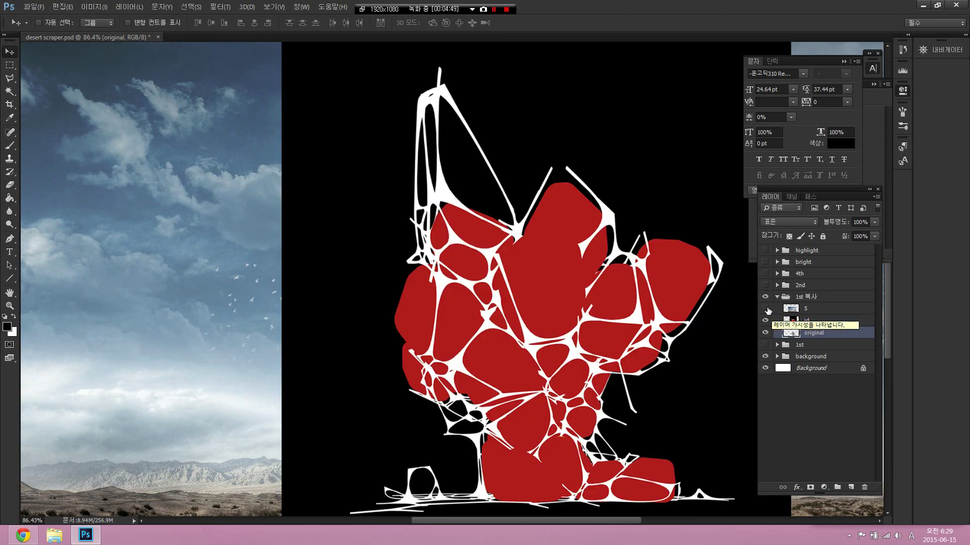
{"action": "left_click", "coordinate": [766, 309]}
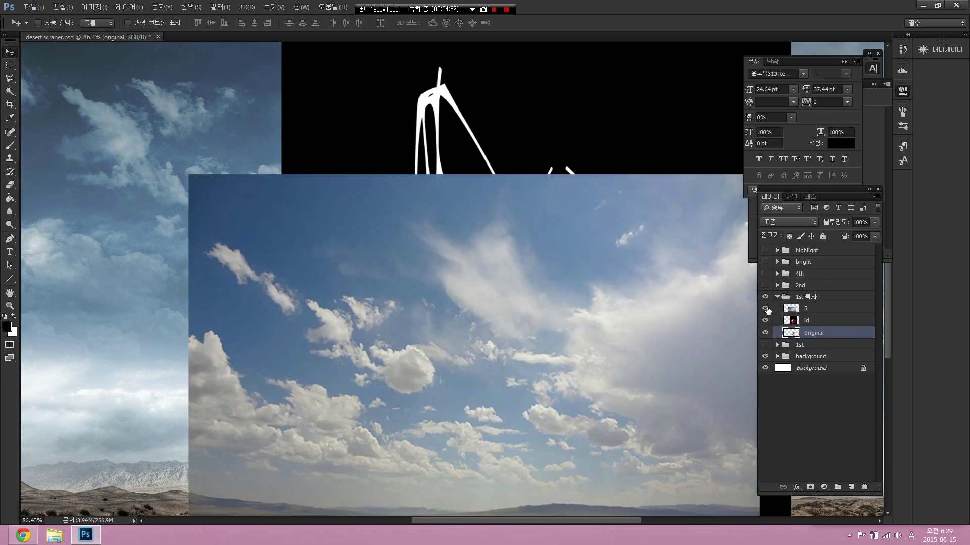
{"action": "left_click_drag", "start_coordinate": [766, 309], "coordinate": [765, 333]}
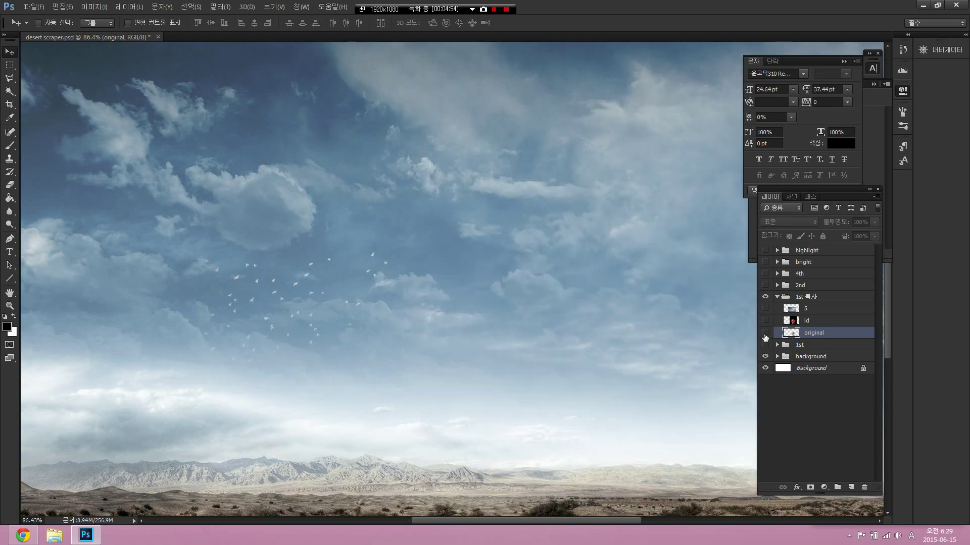
{"action": "left_click", "coordinate": [765, 333]}
- Show layer 5 and move its sky photo over the tower
{"action": "scroll", "coordinate": [590, 378], "scroll_direction": "down", "scroll_amount": 4}
{"action": "left_click", "coordinate": [765, 309]}
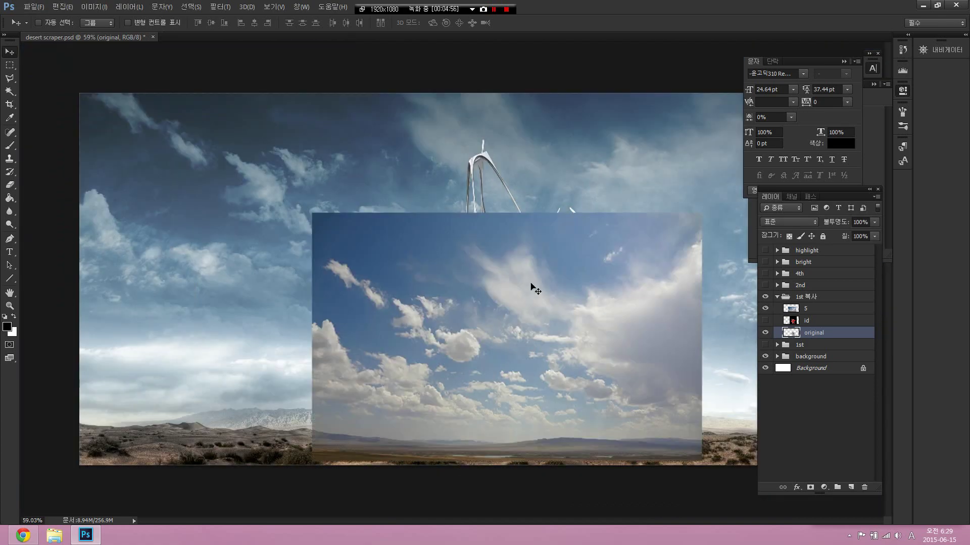
{"action": "left_click_drag", "start_coordinate": [523, 292], "coordinate": [548, 276]}
{"action": "left_click_drag", "start_coordinate": [600, 334], "coordinate": [633, 329]}
{"action": "key", "text": "Delete"}
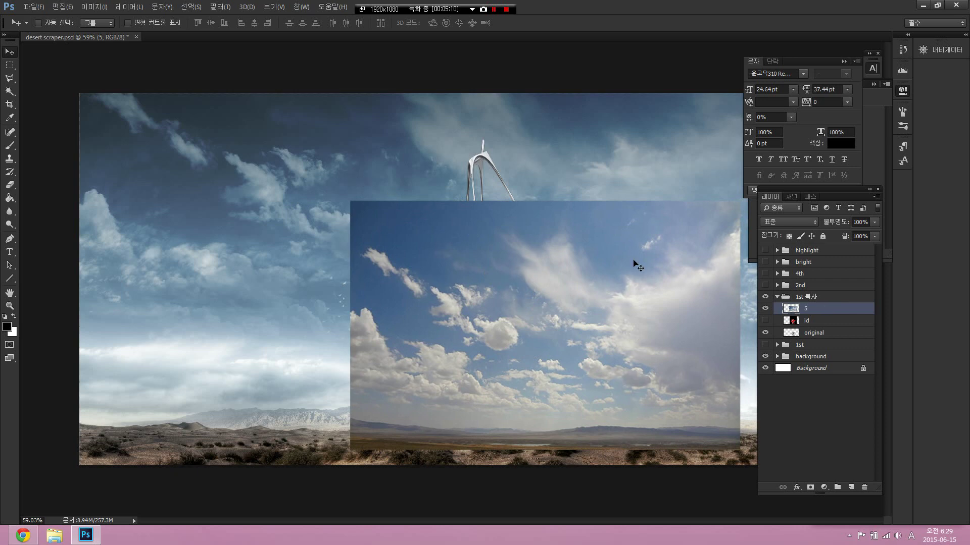
- Nudge the sky photo over the tower at 40% opacity, restore it to 100%, and hide layer 5
{"action": "key", "text": "4"}
{"action": "mouse_move", "coordinate": [576, 321]}
{"action": "left_mouse_down"}
{"action": "mouse_move", "coordinate": [520, 273]}
{"action": "mouse_move", "coordinate": [552, 310]}
{"action": "mouse_move", "coordinate": [565, 301]}
{"action": "mouse_move", "coordinate": [573, 326]}
{"action": "left_mouse_up"}
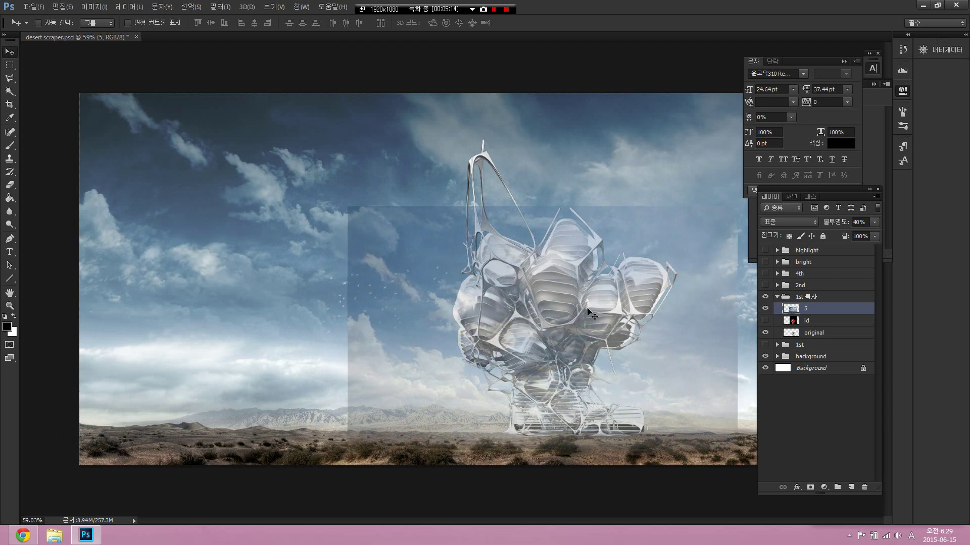
{"action": "key", "text": "0"}
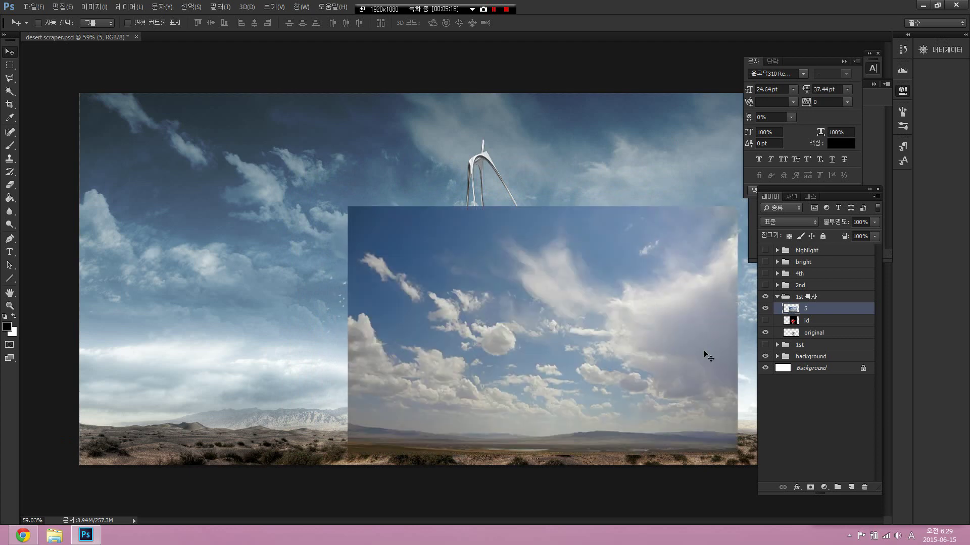
{"action": "key", "text": "ctrl+comma"}
- Duplicate the original layer as 1, place it above the id layer, and set its opacity to 50%
{"action": "left_click", "coordinate": [812, 333]}
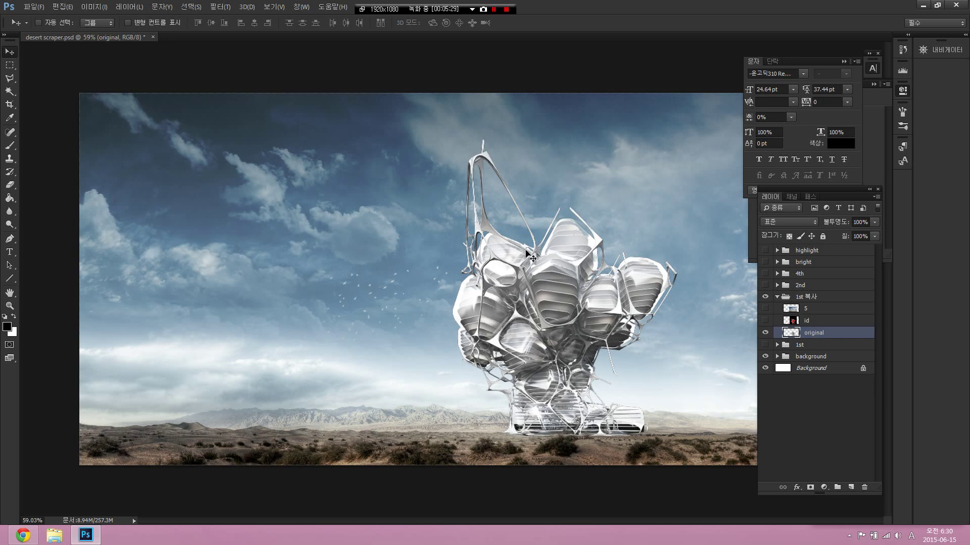
{"action": "scroll", "coordinate": [606, 340], "scroll_direction": "up", "scroll_amount": 1}
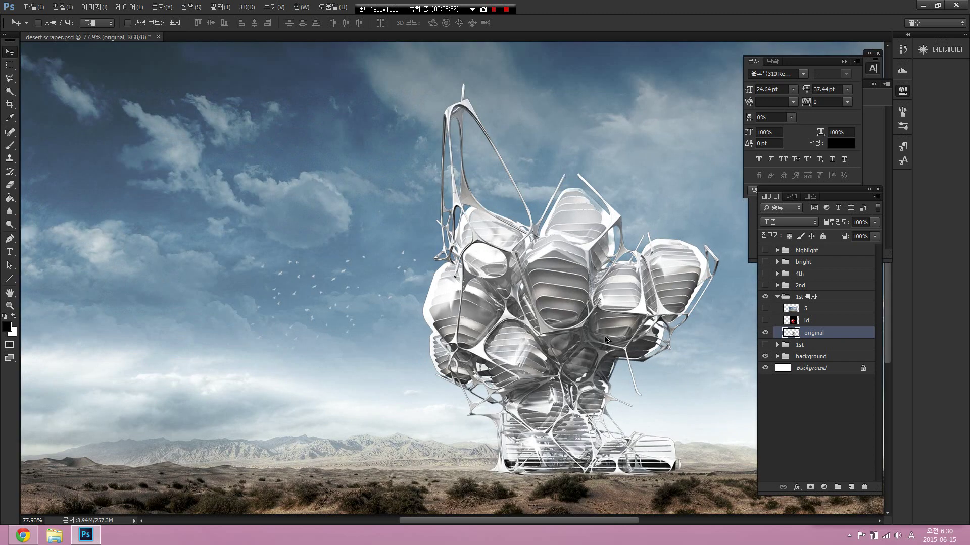
{"action": "left_click_drag", "start_coordinate": [595, 337], "coordinate": [429, 343]}
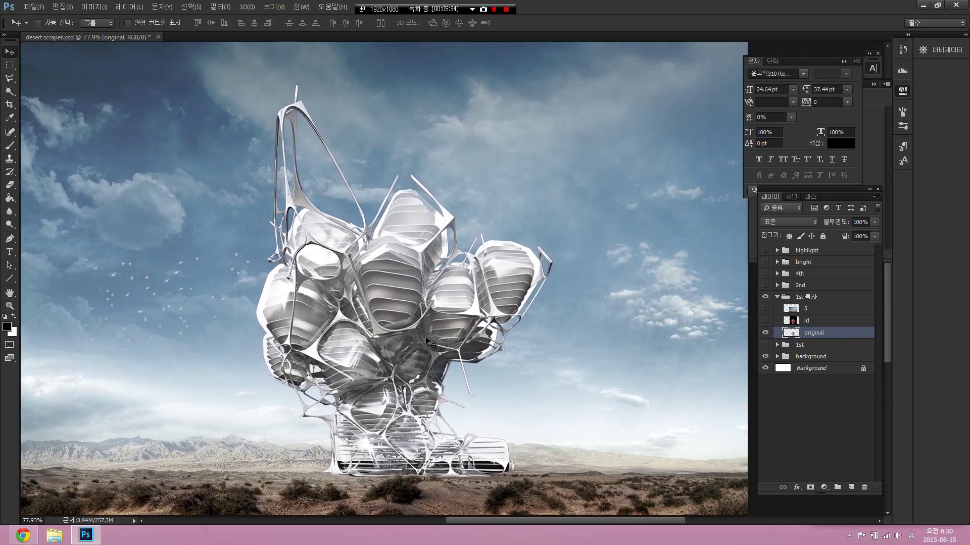
{"action": "key", "text": "ctrl+j"}
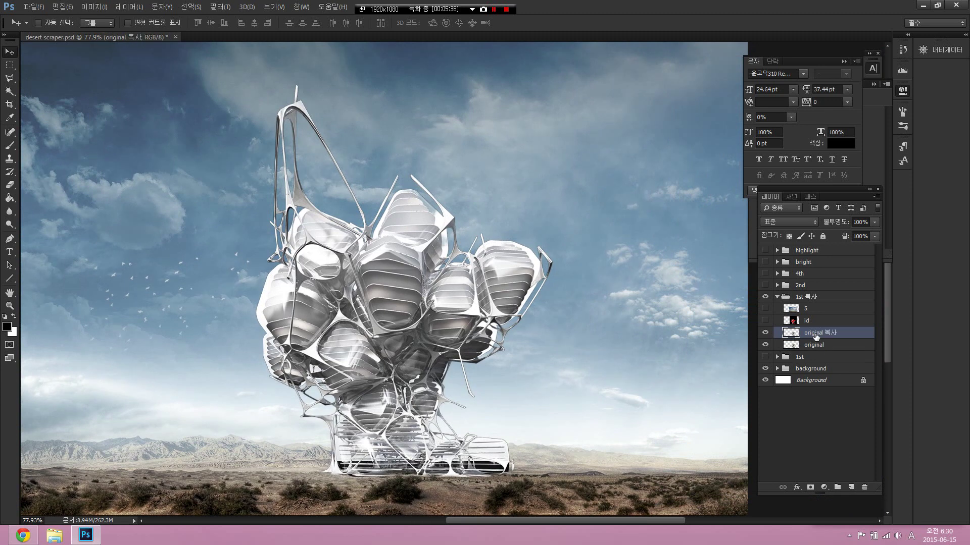
{"action": "double_click", "coordinate": [816, 334]}
{"action": "type", "text": "1"}
{"action": "key", "text": "Return"}
{"action": "left_click_drag", "start_coordinate": [817, 334], "coordinate": [821, 322]}
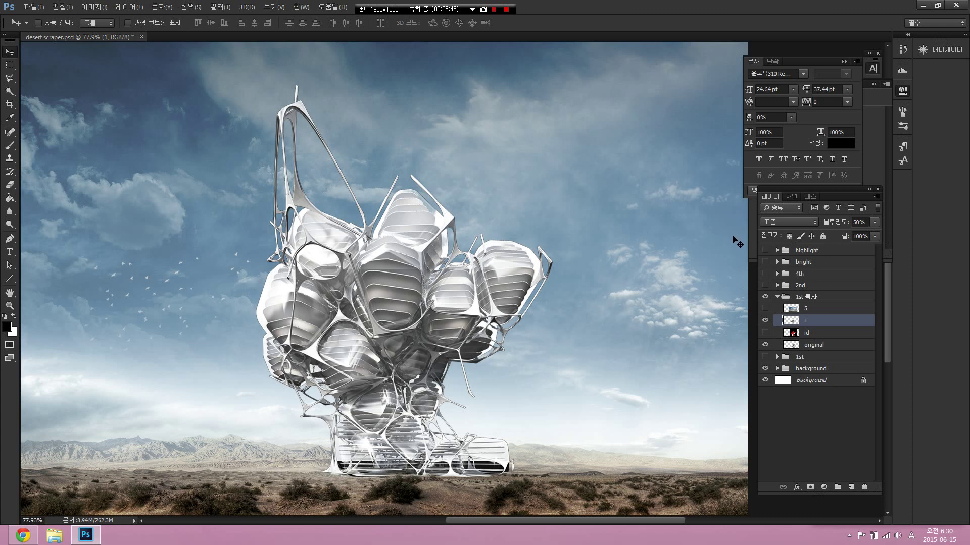
- Try several blending modes on layer 1 and set it to Overlay (오버레이)
{"action": "left_click", "coordinate": [798, 222]}
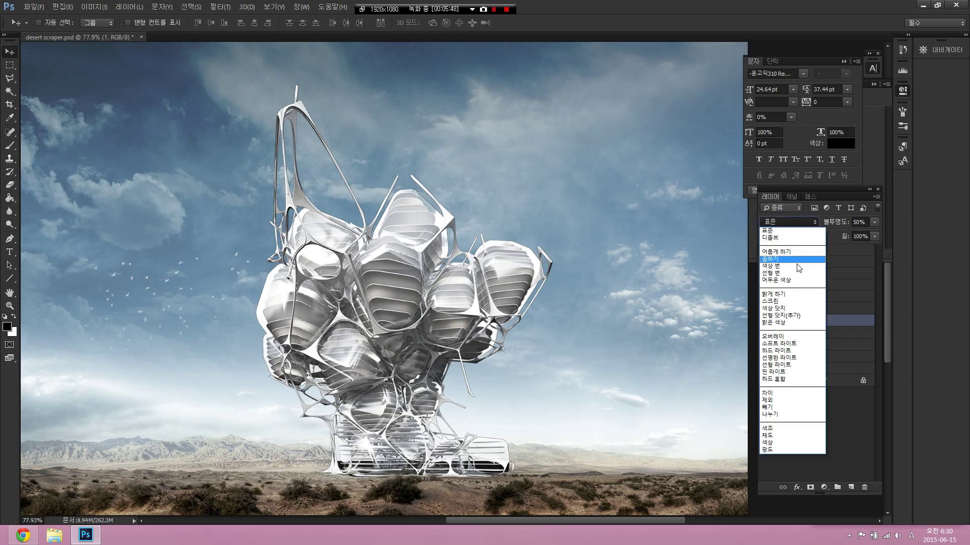
{"action": "left_click", "coordinate": [786, 219]}
{"action": "left_click", "coordinate": [783, 222]}
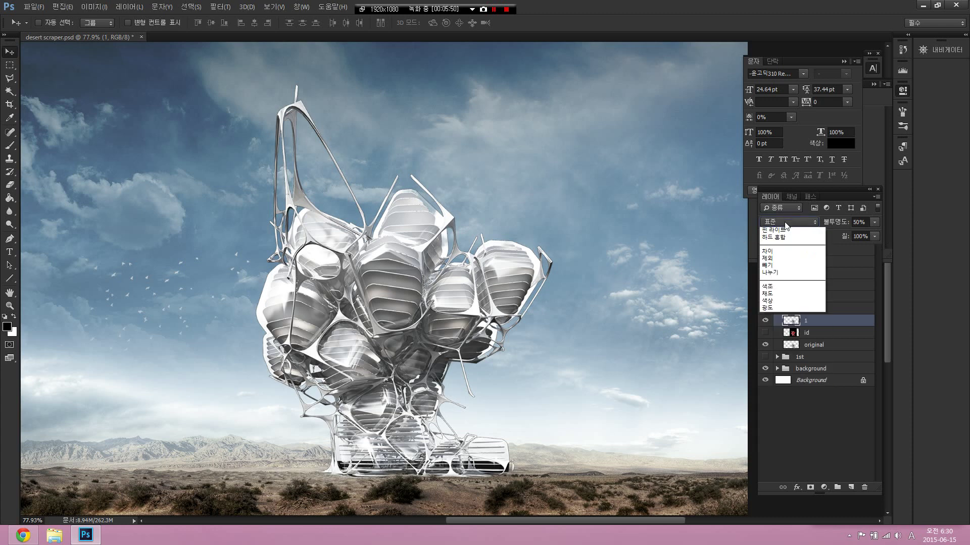
{"action": "left_click", "coordinate": [784, 222]}
{"action": "scroll", "coordinate": [784, 222], "scroll_direction": "down", "scroll_amount": 6}
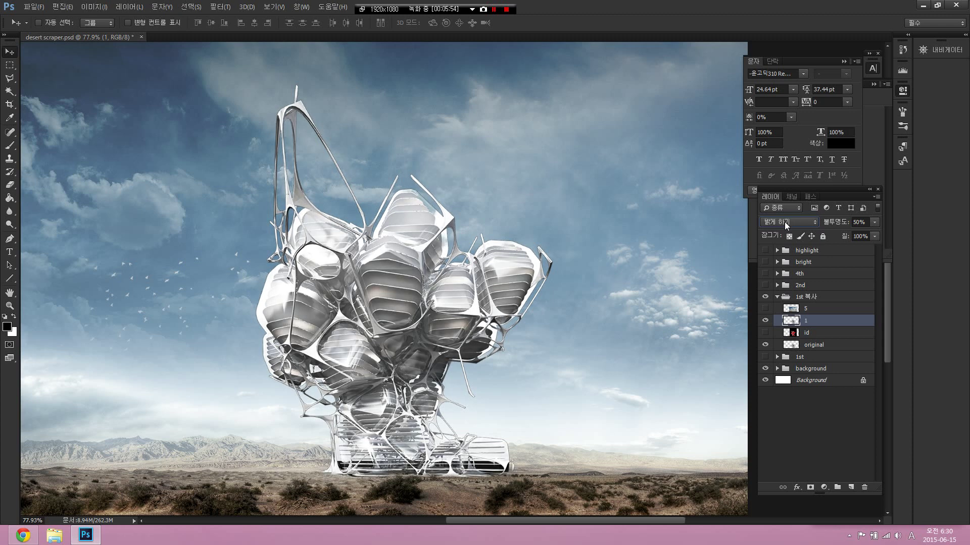
{"action": "scroll", "coordinate": [783, 222], "scroll_direction": "down", "scroll_amount": 11}
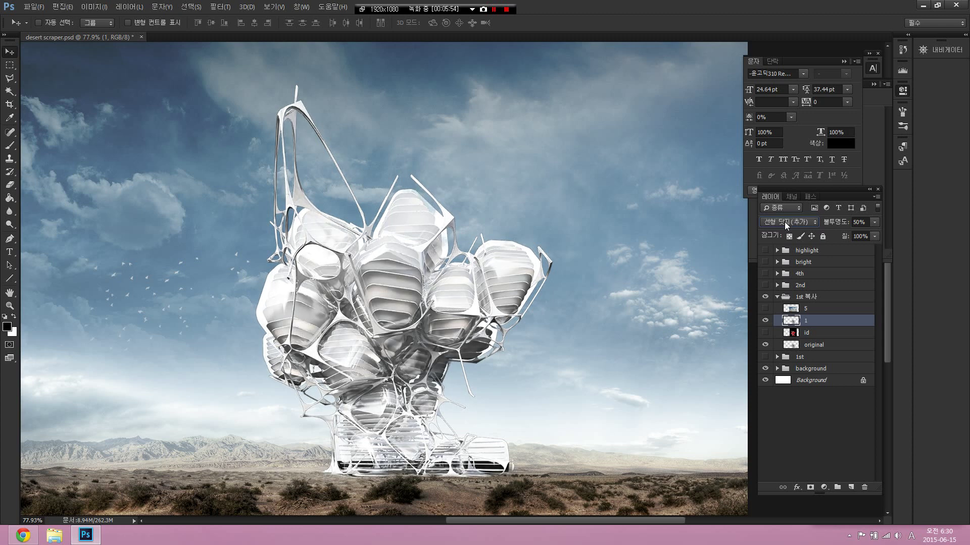
{"action": "scroll", "coordinate": [783, 222], "scroll_direction": "down", "scroll_amount": 6}
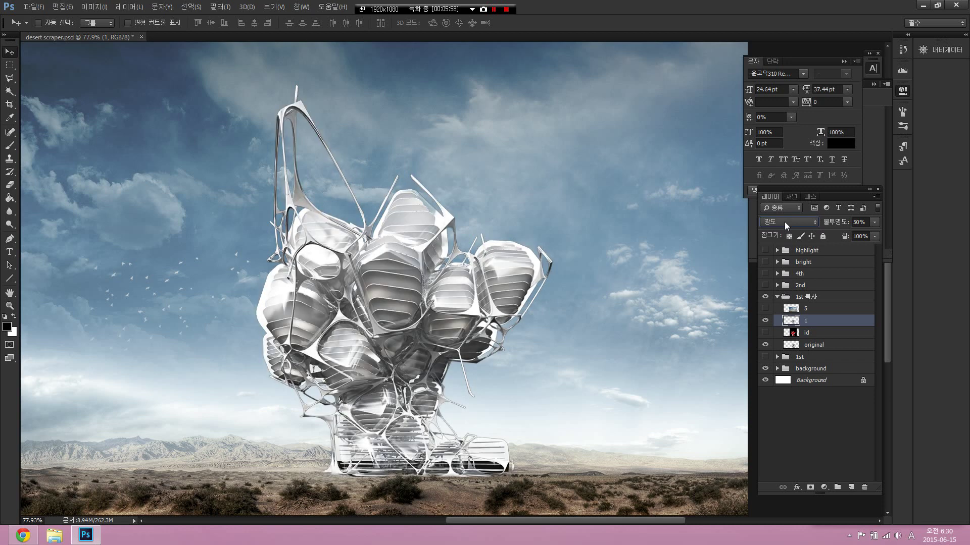
{"action": "left_click", "coordinate": [784, 222]}
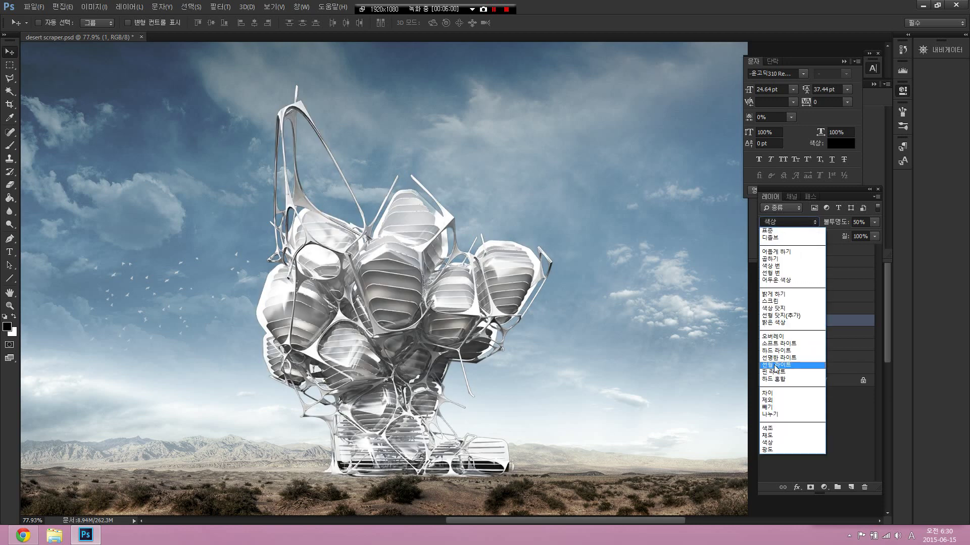
{"action": "left_click", "coordinate": [775, 337]}
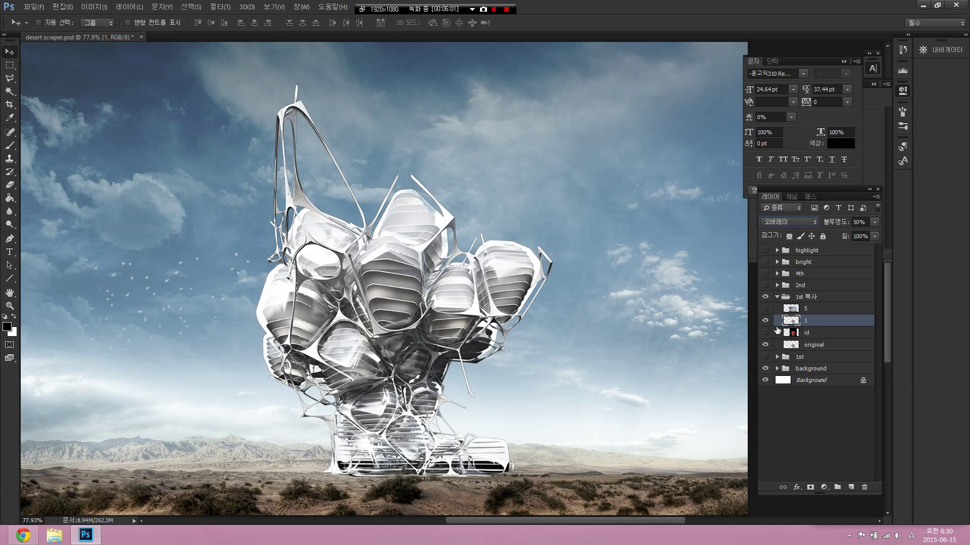
- Compare the tower with layer 1 on and off, and set the layer's opacity to 62%
{"action": "left_click", "coordinate": [765, 321]}
{"action": "left_click", "coordinate": [765, 321]}
{"action": "left_click", "coordinate": [764, 322]}
{"action": "left_click", "coordinate": [765, 322]}
{"action": "key", "text": "alt"}
{"action": "key", "text": "alt"}
{"action": "left_click_drag", "start_coordinate": [856, 234], "coordinate": [858, 234]}
{"action": "left_click", "coordinate": [764, 321]}
{"action": "left_click", "coordinate": [763, 321]}
{"action": "scroll", "coordinate": [553, 337], "scroll_direction": "down", "scroll_amount": 7}
{"action": "scroll", "coordinate": [577, 323], "scroll_direction": "up", "scroll_amount": 2}
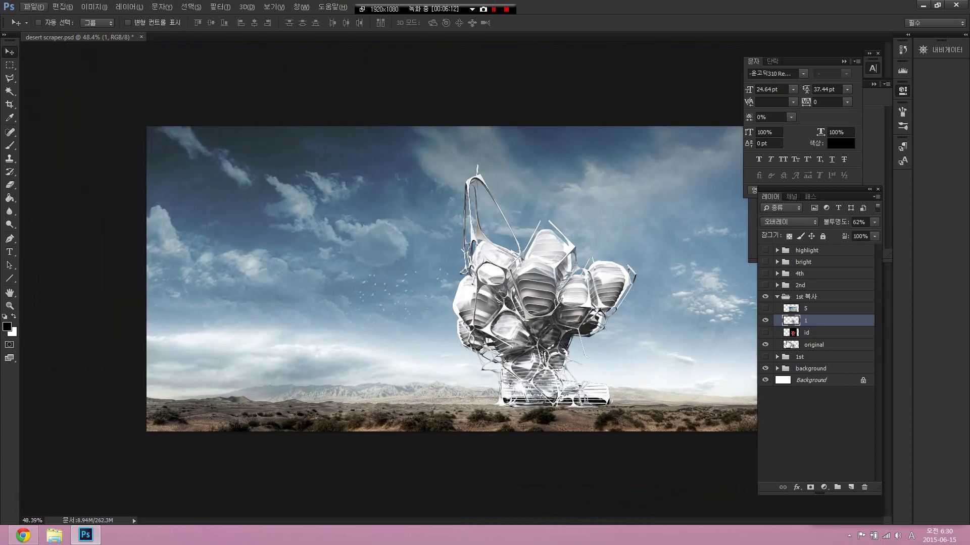
{"action": "key", "text": "alt"}
{"action": "scroll", "coordinate": [610, 262], "scroll_direction": "up", "scroll_amount": 2}
{"action": "scroll", "coordinate": [610, 262], "scroll_direction": "up", "scroll_amount": 5}
{"action": "left_click_drag", "start_coordinate": [583, 280], "coordinate": [528, 266]}
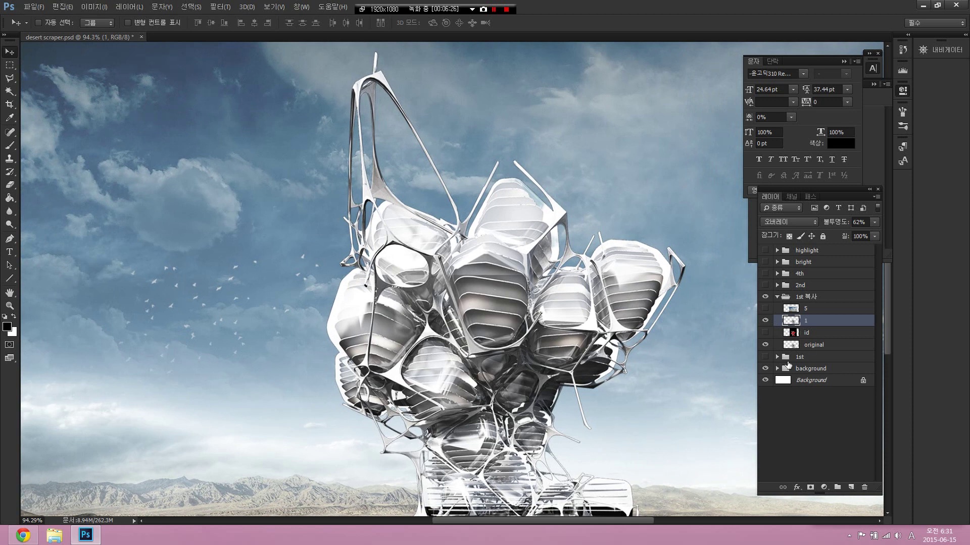
{"action": "left_click", "coordinate": [823, 488]}
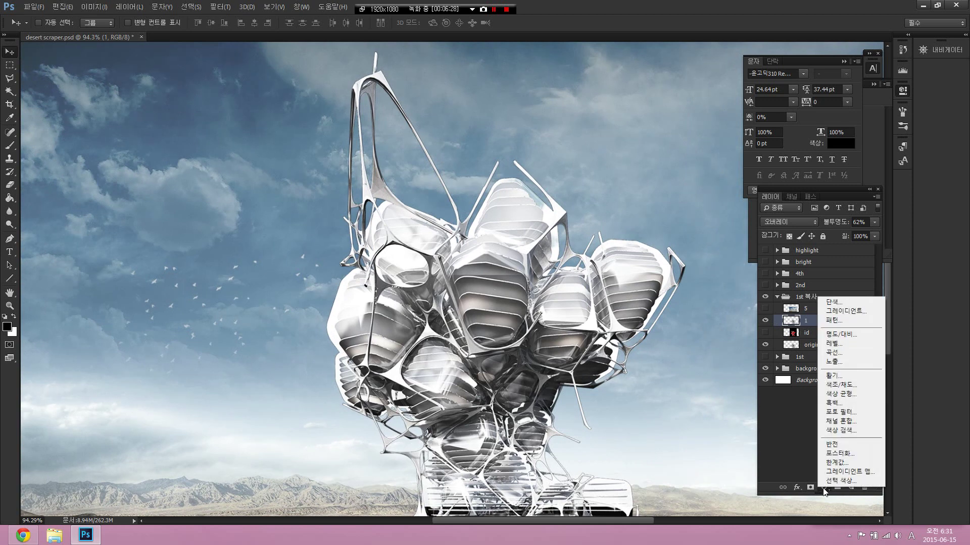
{"action": "left_click", "coordinate": [847, 350]}
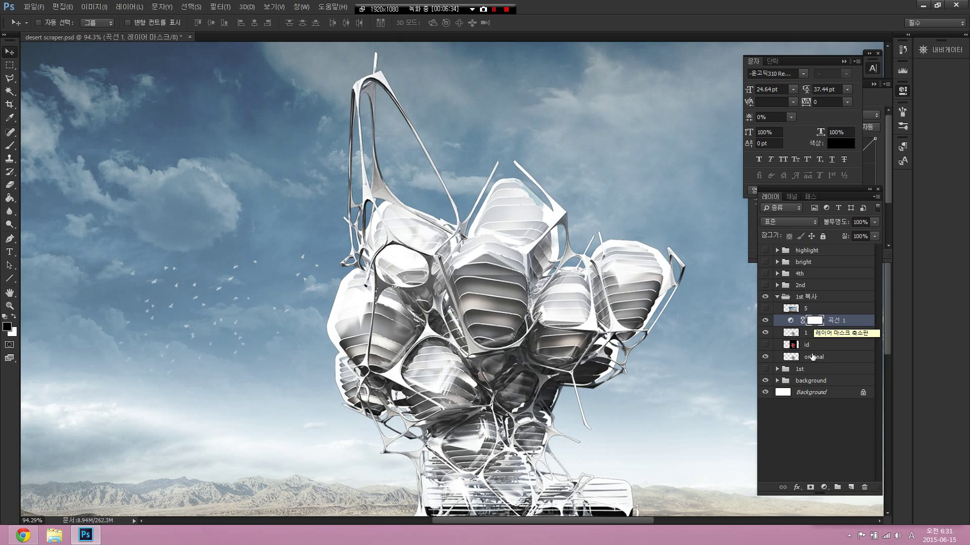
{"action": "key", "text": "ctrl+z"}
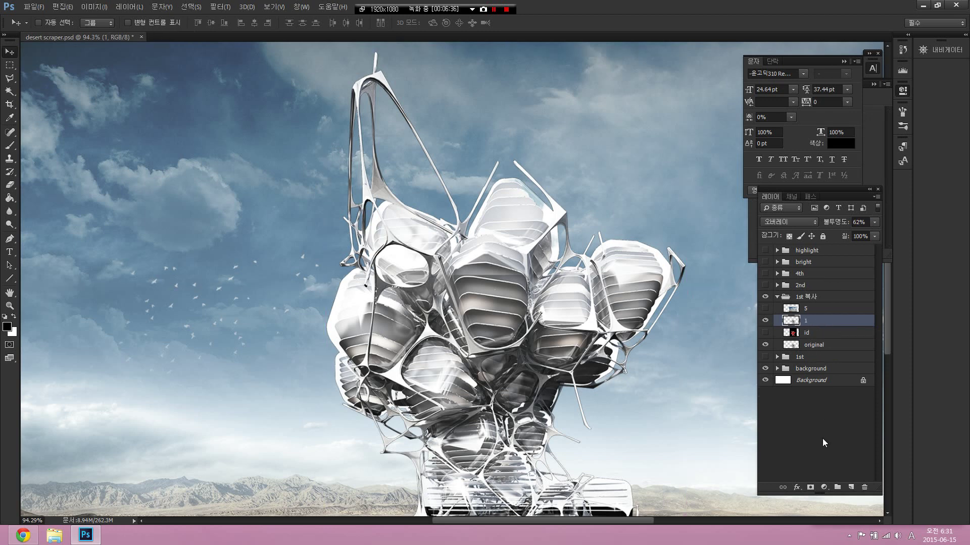
- Add a Curves adjustment layer above layer 1, and select and show the id layer
{"action": "left_click", "coordinate": [823, 487]}
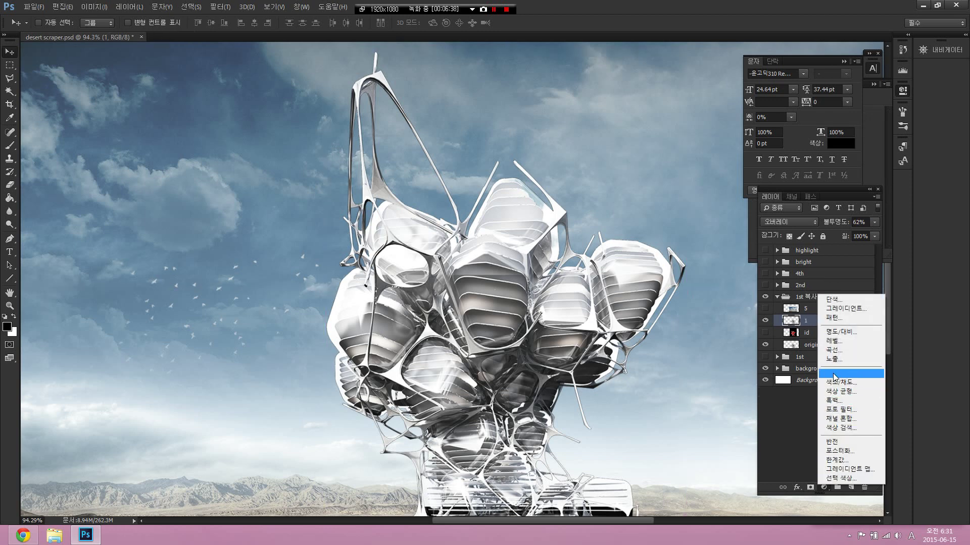
{"action": "left_click", "coordinate": [839, 350]}
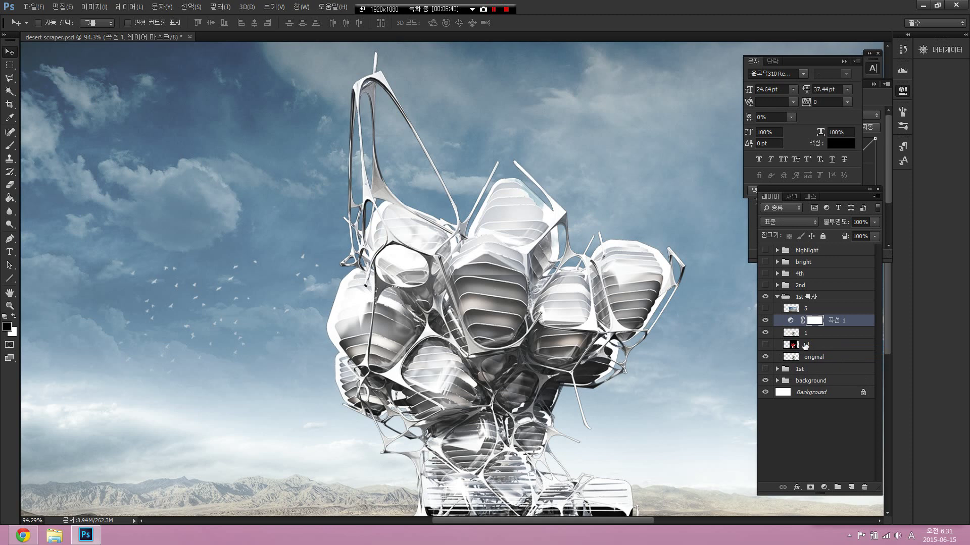
{"action": "left_click", "coordinate": [805, 345]}
{"action": "left_click", "coordinate": [765, 344]}
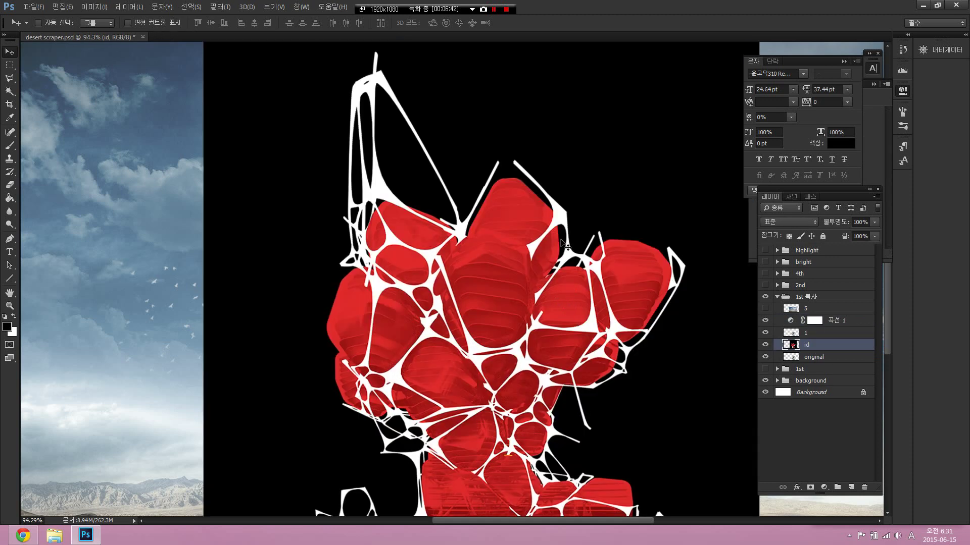
- Sample the white frame on the id layer with the Magic Wand, clear that selection, and delete the Curves layer above layer 1
{"action": "key", "text": "w"}
{"action": "left_click", "coordinate": [559, 215]}
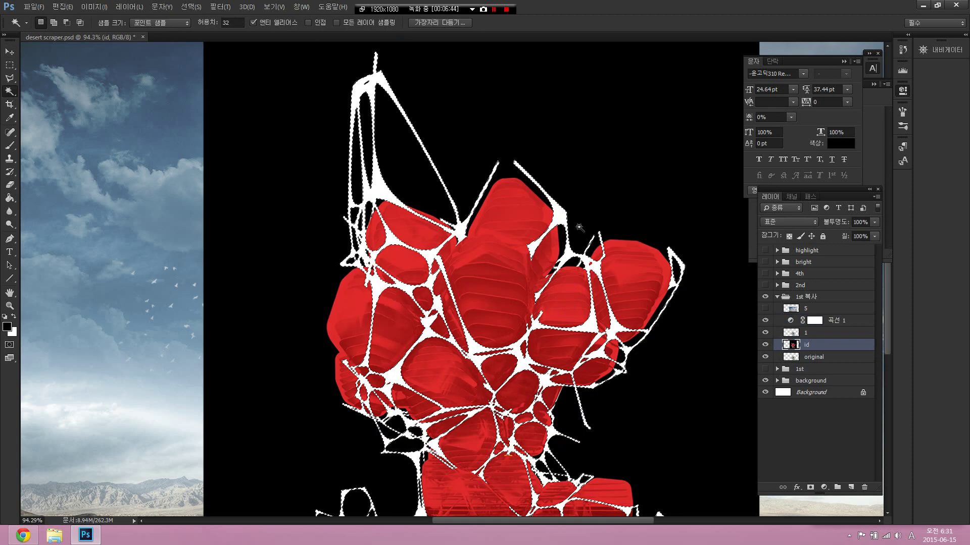
{"action": "left_click", "coordinate": [845, 325]}
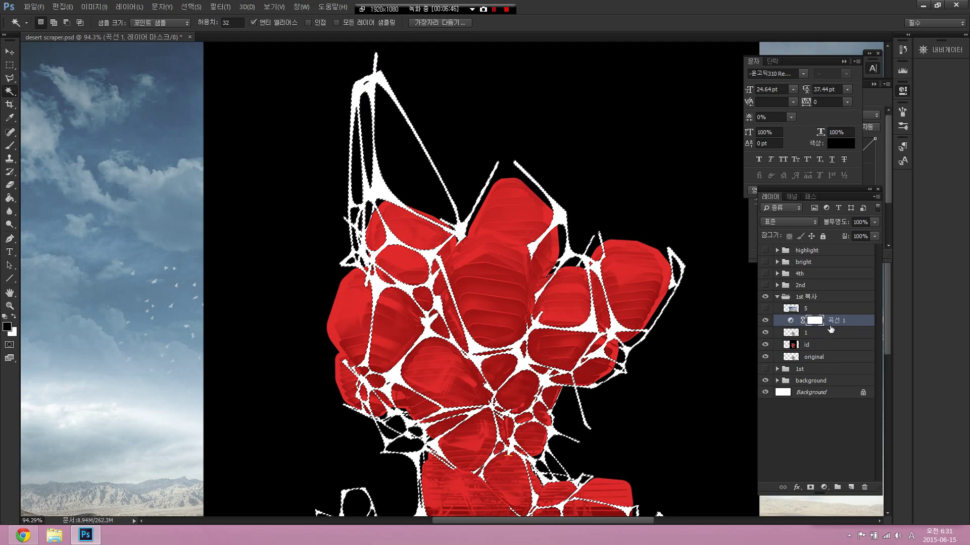
{"action": "key", "text": "ctrl+d"}
{"action": "key", "text": "Delete"}
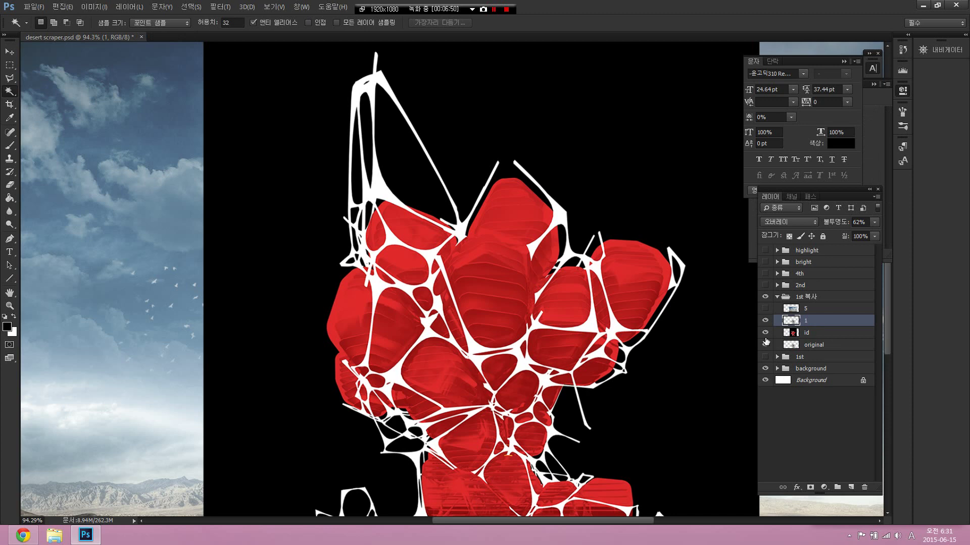
- Hide the id layer to check the tower, and select and show the id layer again
{"action": "left_click", "coordinate": [765, 344]}
{"action": "left_click", "coordinate": [765, 332]}
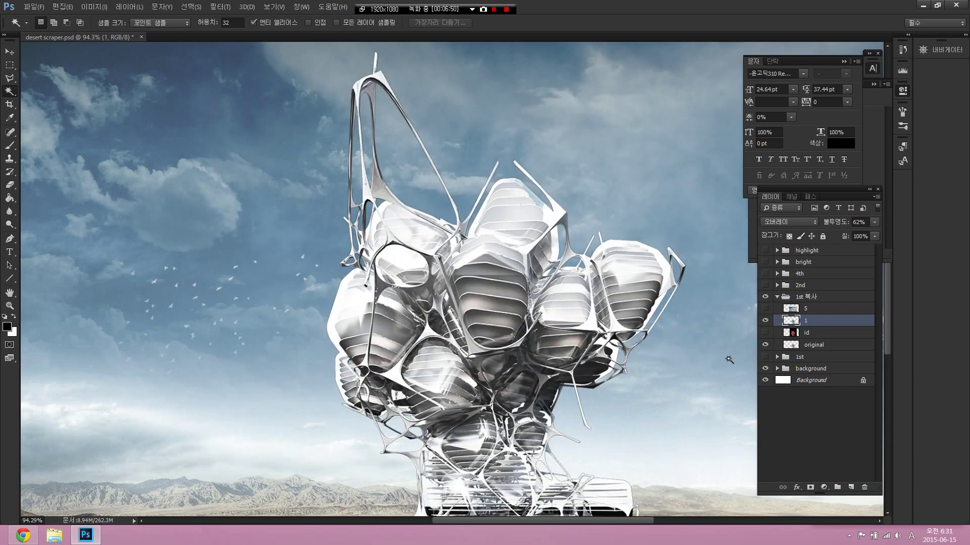
{"action": "left_click", "coordinate": [824, 333]}
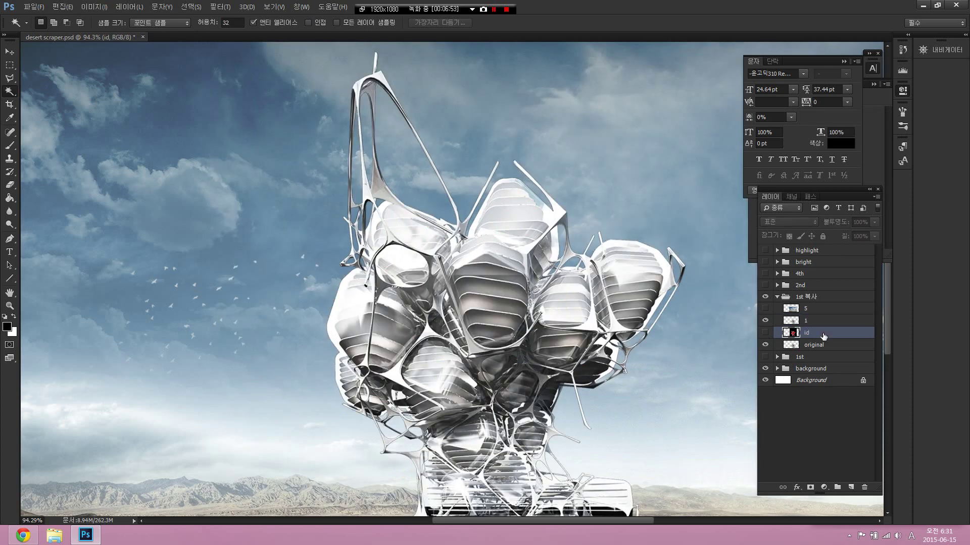
{"action": "left_click", "coordinate": [764, 333]}
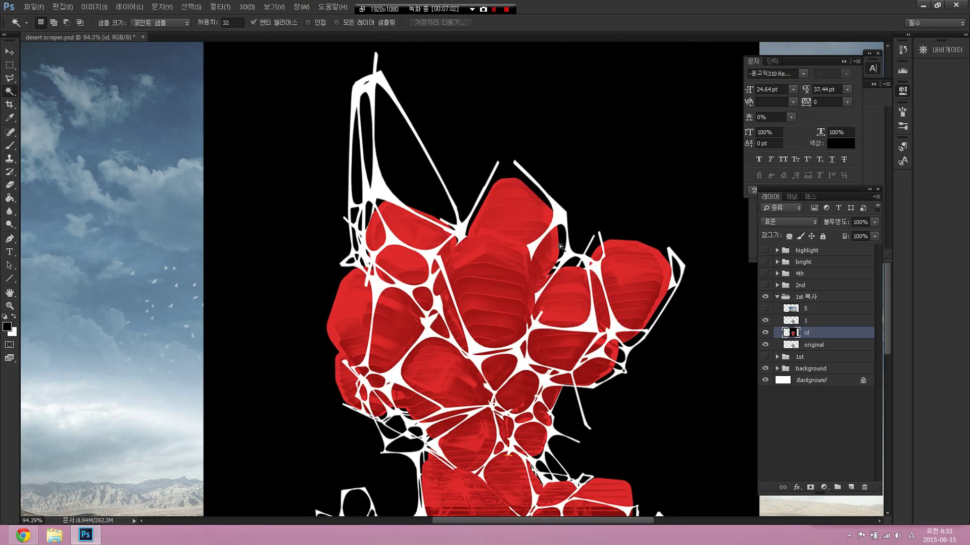
- Select the white frame on the id layer with the Magic Wand, turn on Contiguous (인접), and clear the selection
{"action": "left_click", "coordinate": [558, 220]}
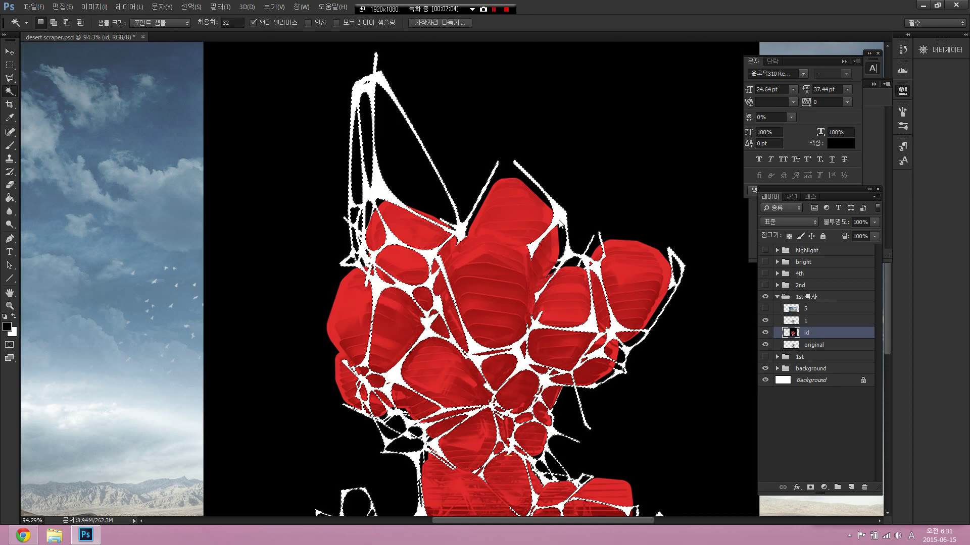
{"action": "scroll", "coordinate": [523, 281], "scroll_direction": "down", "scroll_amount": 1}
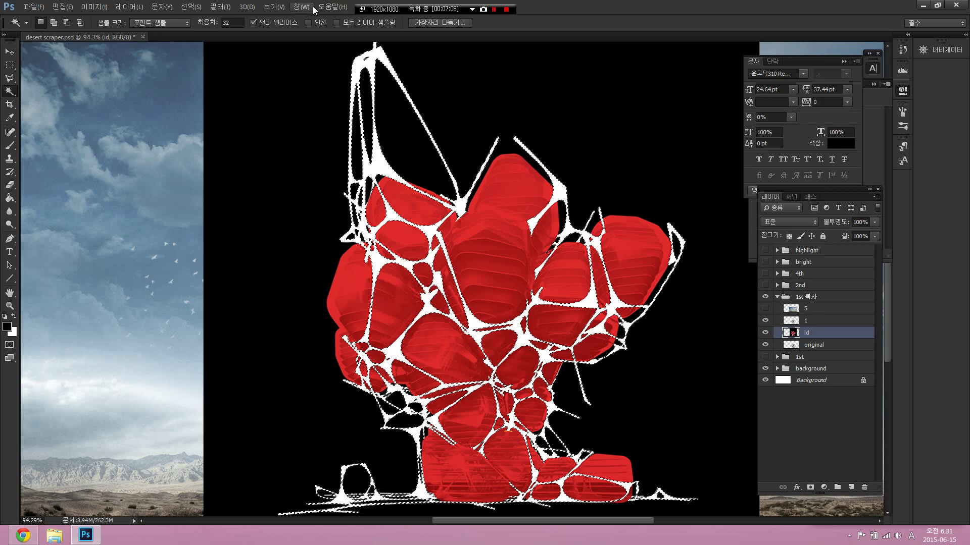
{"action": "left_click", "coordinate": [308, 22]}
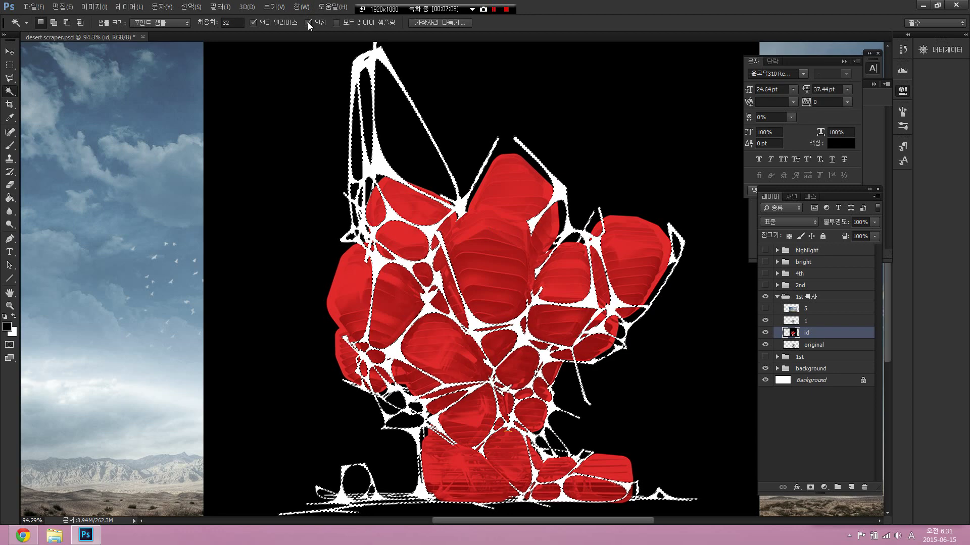
{"action": "key", "text": "ctrl+d"}
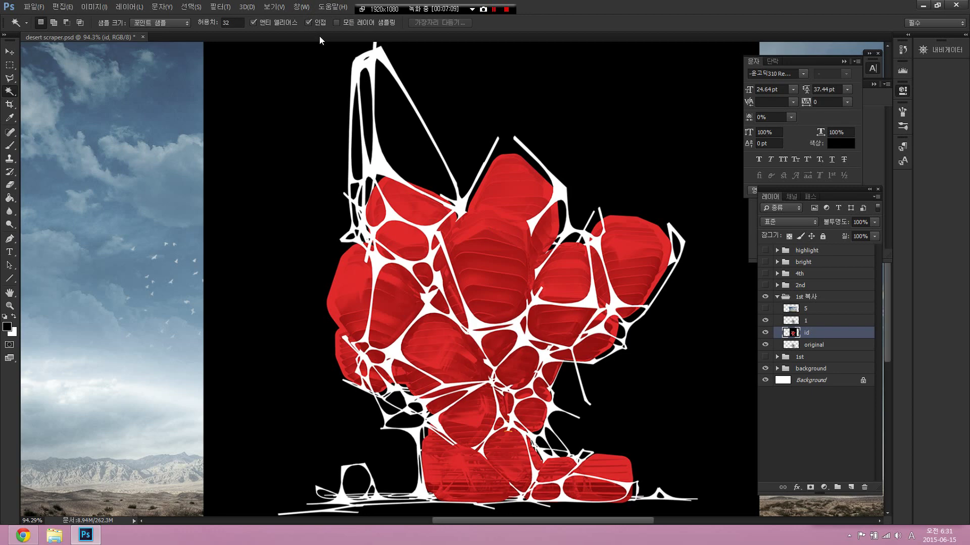
- Try contiguous Magic Wand selections on the white frame and the black background, clearing each one
{"action": "left_click", "coordinate": [376, 153]}
{"action": "key", "text": "ctrl+d"}
{"action": "left_click", "coordinate": [305, 194]}
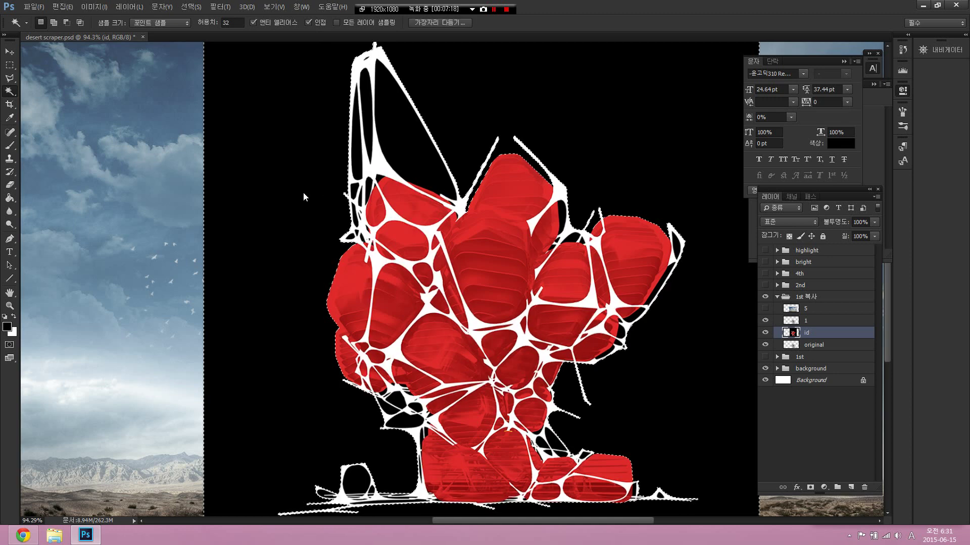
{"action": "key", "text": "ctrl+d"}
{"action": "scroll", "coordinate": [391, 188], "scroll_direction": "down", "scroll_amount": 2}
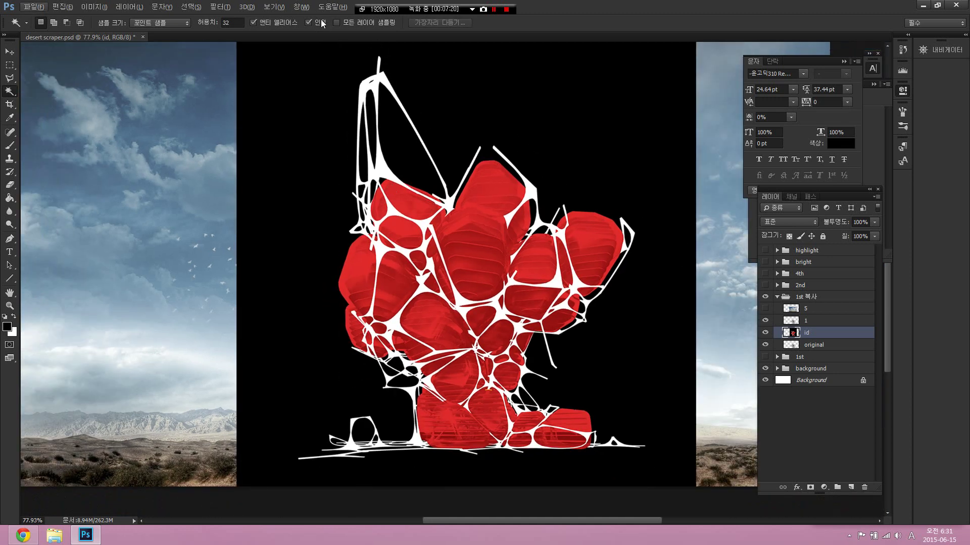
- Try contiguous selections on enclosed black gaps in the frame, add the outer black background, and deselect
{"action": "left_click", "coordinate": [321, 24]}
{"action": "left_click", "coordinate": [321, 23]}
{"action": "left_click", "coordinate": [394, 121]}
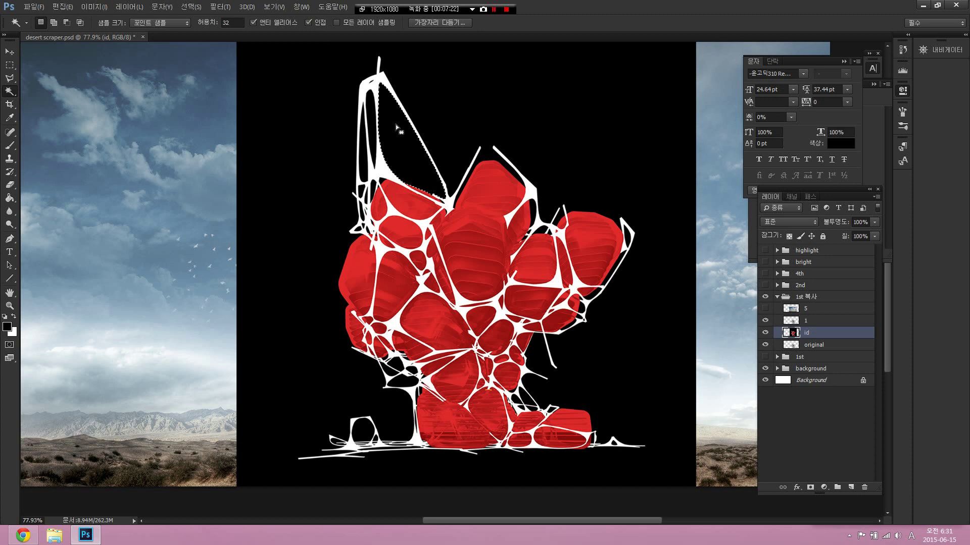
{"action": "scroll", "coordinate": [395, 124], "scroll_direction": "up", "scroll_amount": 2}
{"action": "left_click", "coordinate": [370, 169]}
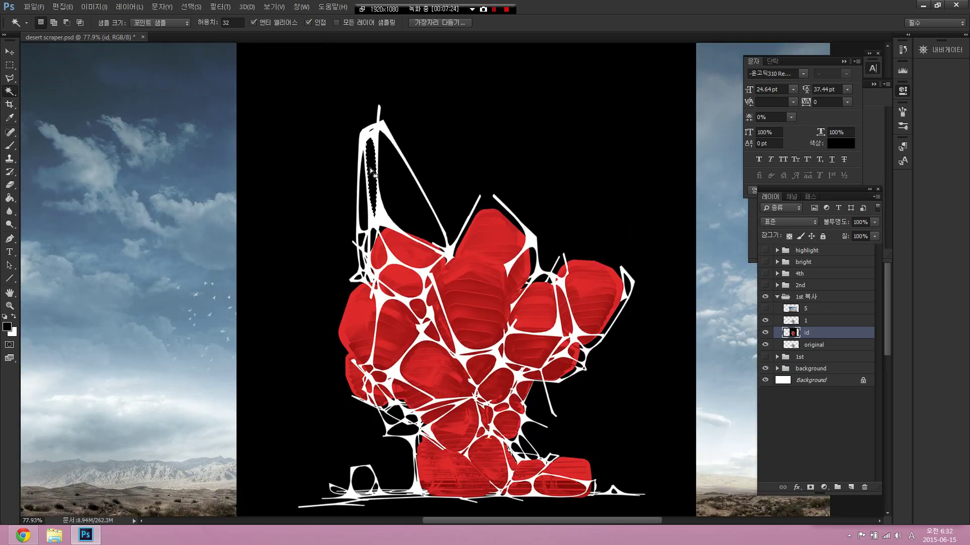
{"action": "left_click", "coordinate": [489, 174], "text": "shift"}
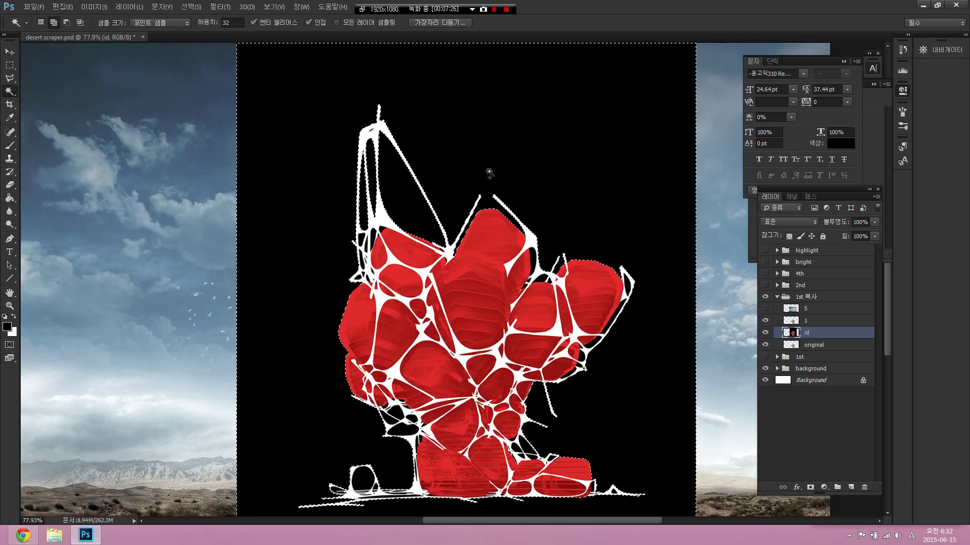
{"action": "key", "text": "ctrl+d"}
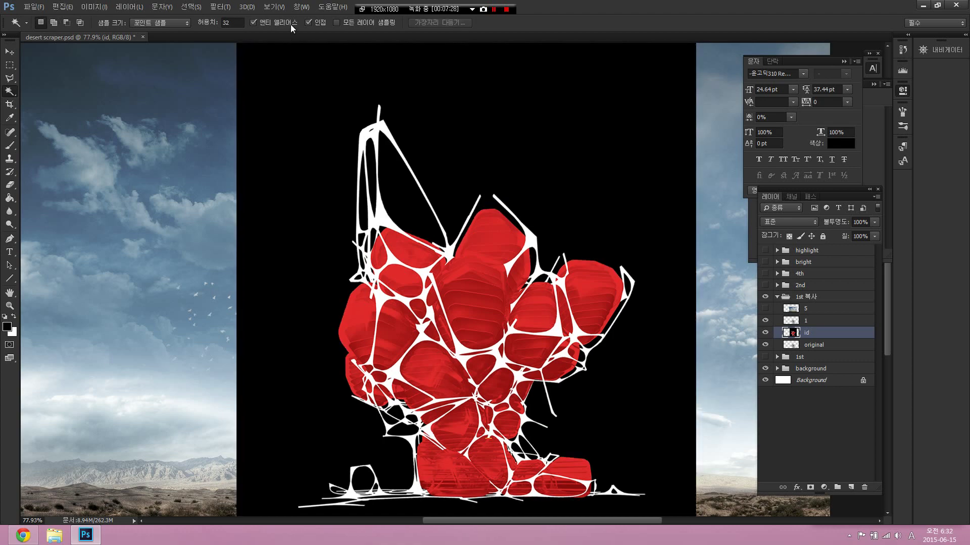
- With Contiguous (인접) off, select all of the id layer's white frame with the Magic Wand and check the selection
{"action": "left_click", "coordinate": [367, 136]}
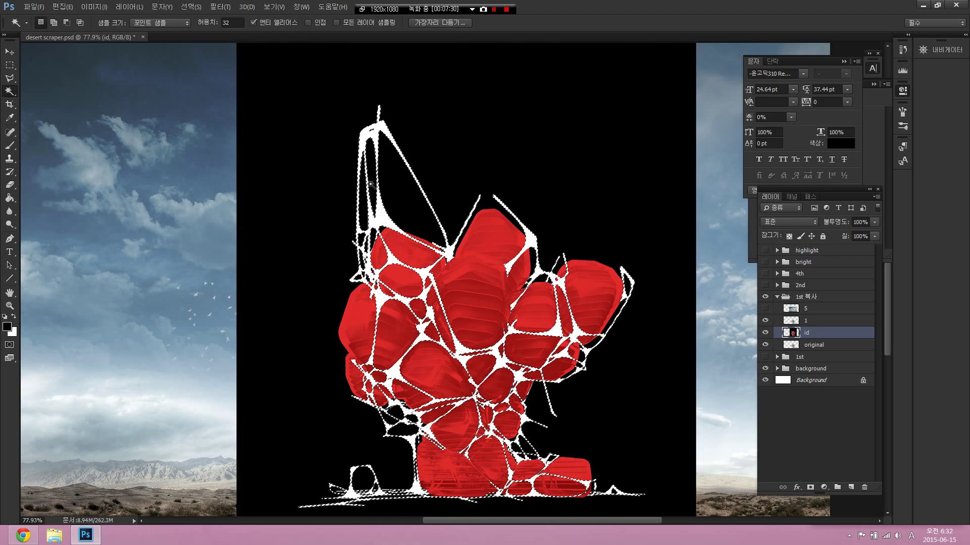
{"action": "scroll", "coordinate": [480, 417], "scroll_direction": "down", "scroll_amount": 4}
{"action": "scroll", "coordinate": [480, 417], "scroll_direction": "up", "scroll_amount": 6}
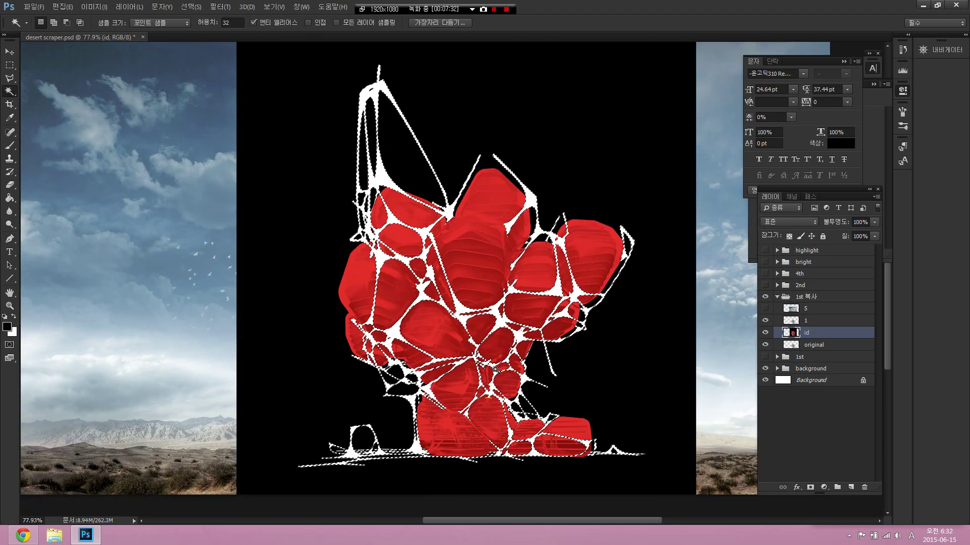
{"action": "scroll", "coordinate": [314, 200], "scroll_direction": "down", "scroll_amount": 4}
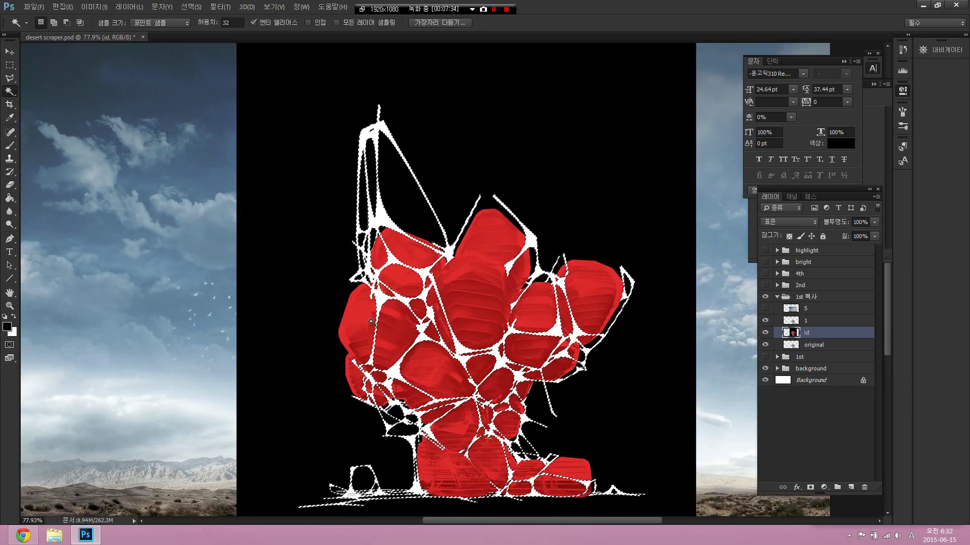
- Add a Curves (곡선) adjustment layer above layer 1 masked to the white frame selection, and hide the id layer
{"action": "left_click", "coordinate": [813, 322]}
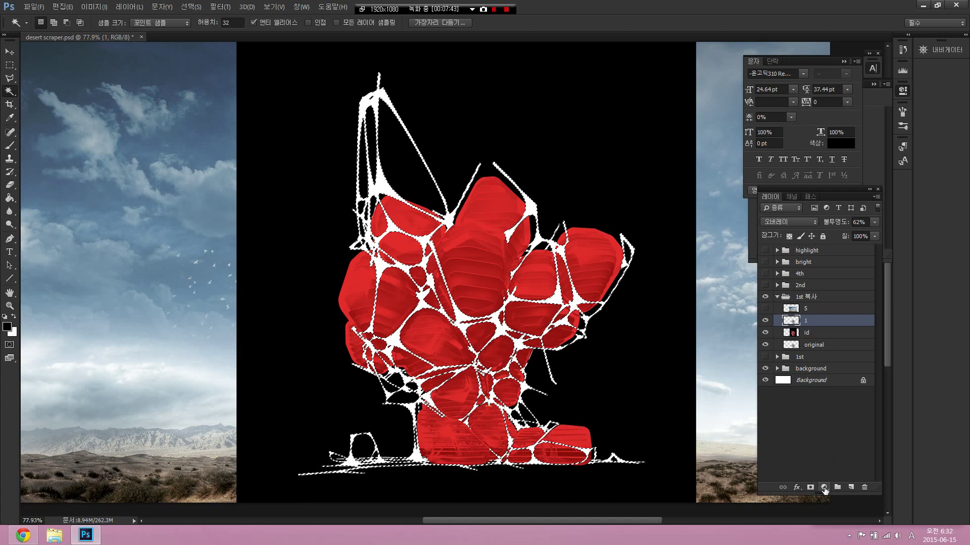
{"action": "left_click", "coordinate": [825, 488]}
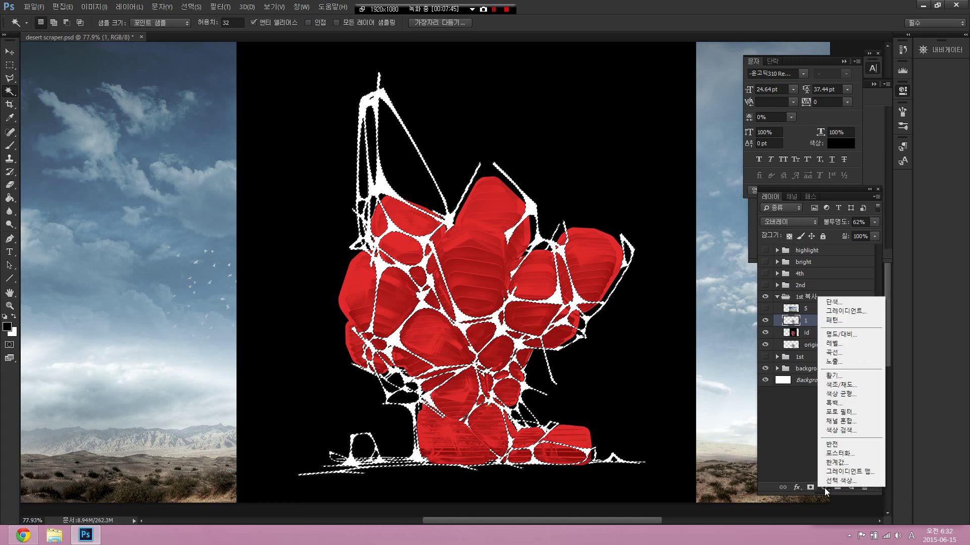
{"action": "left_click", "coordinate": [846, 355]}
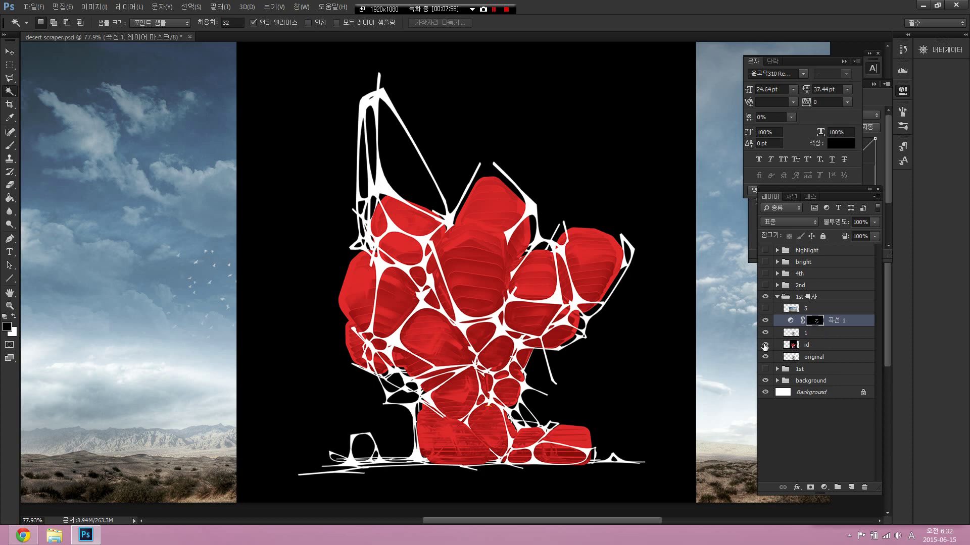
{"action": "left_click", "coordinate": [765, 345]}
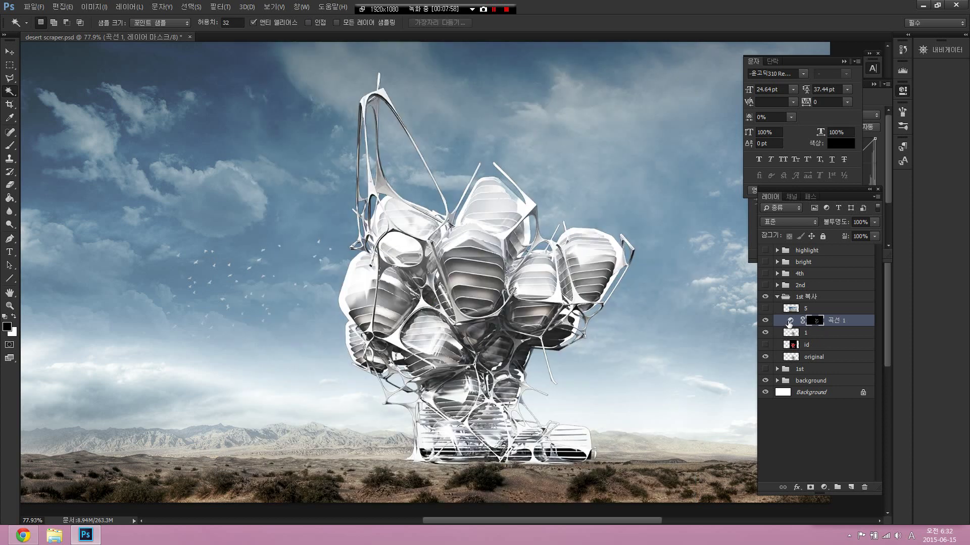
- Open the Curves layer's adjustment settings and rearrange the floating panels so the whole curve graph can be edited
{"action": "left_click", "coordinate": [790, 322]}
{"action": "left_click_drag", "start_coordinate": [821, 188], "coordinate": [818, 247]}
{"action": "left_click", "coordinate": [843, 61]}
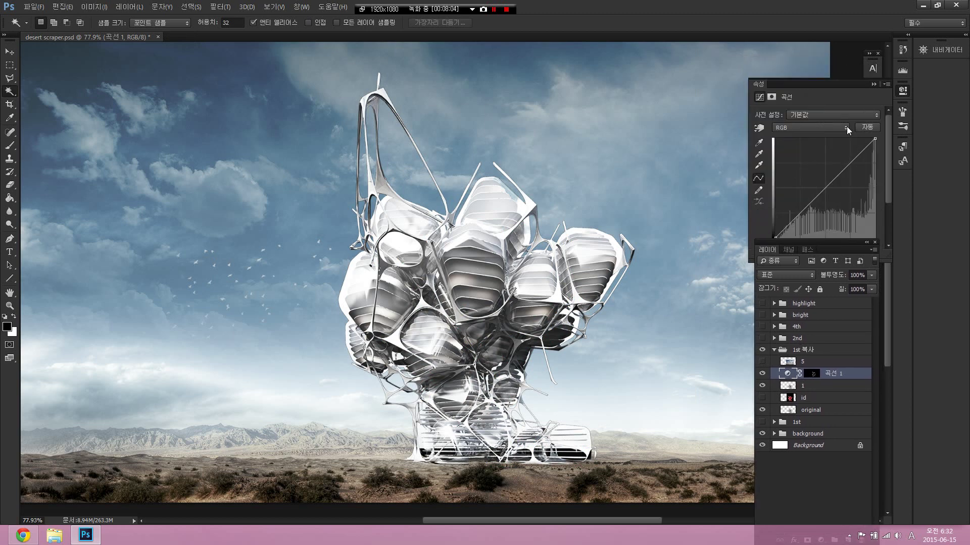
{"action": "left_click_drag", "start_coordinate": [847, 85], "coordinate": [834, 61]}
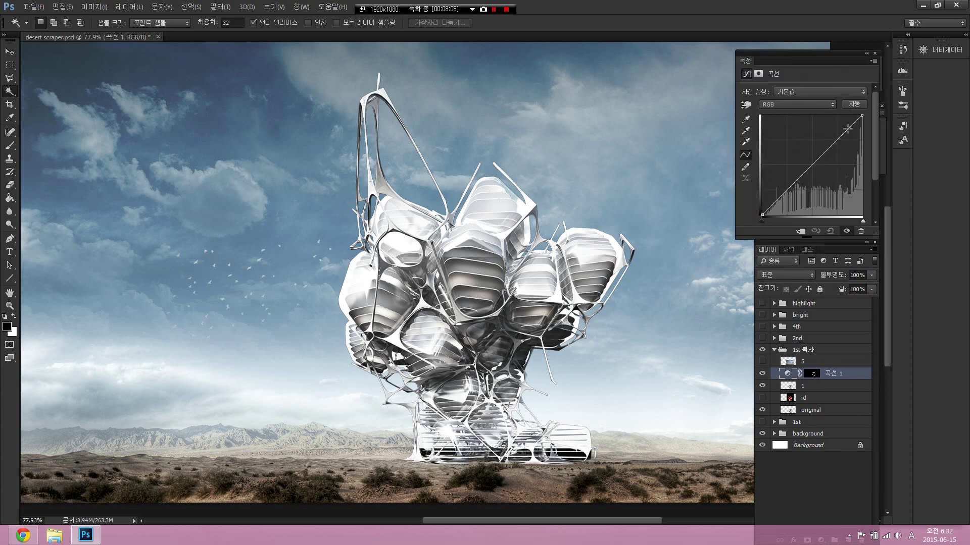
- Brighten the frame by moving the RGB curve's white point inward and adding points in the midtones and shadows
{"action": "left_click_drag", "start_coordinate": [862, 115], "coordinate": [845, 115]}
{"action": "left_click", "coordinate": [792, 182]}
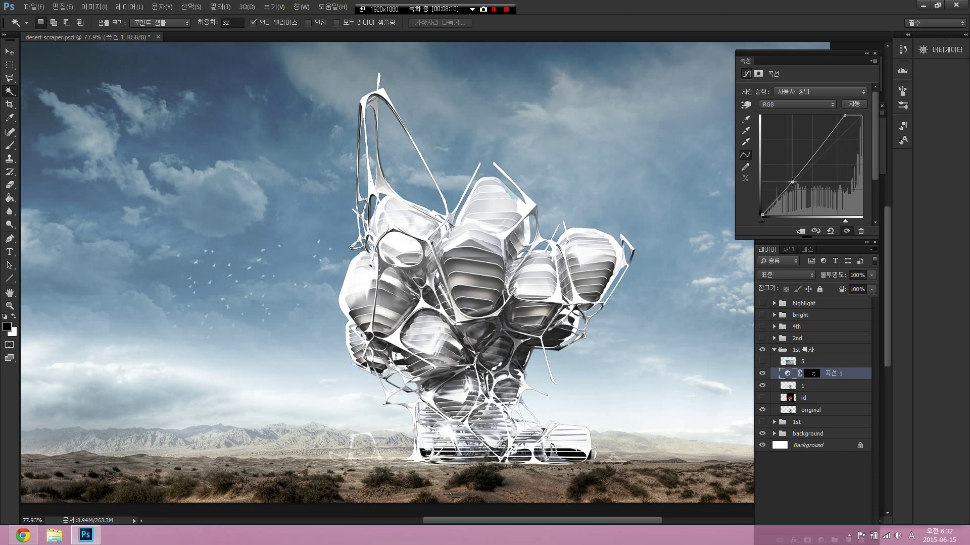
{"action": "left_click", "coordinate": [813, 159]}
{"action": "left_click_drag", "start_coordinate": [813, 159], "coordinate": [794, 183]}
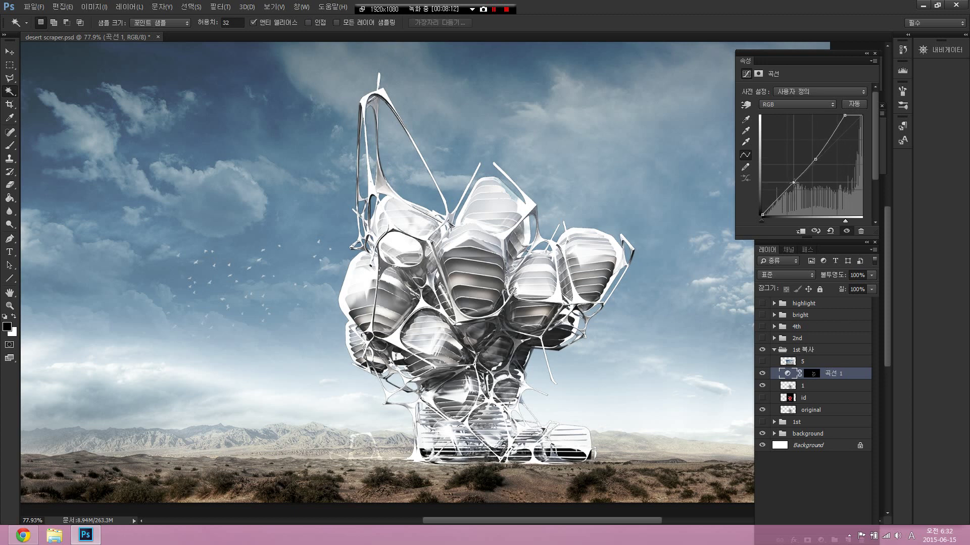
- Toggle the Curves layer's visibility to compare the frame with and without the brightening, leaving the layer visible
{"action": "left_click", "coordinate": [762, 374]}
{"action": "left_click", "coordinate": [762, 374]}
{"action": "left_click", "coordinate": [762, 374]}
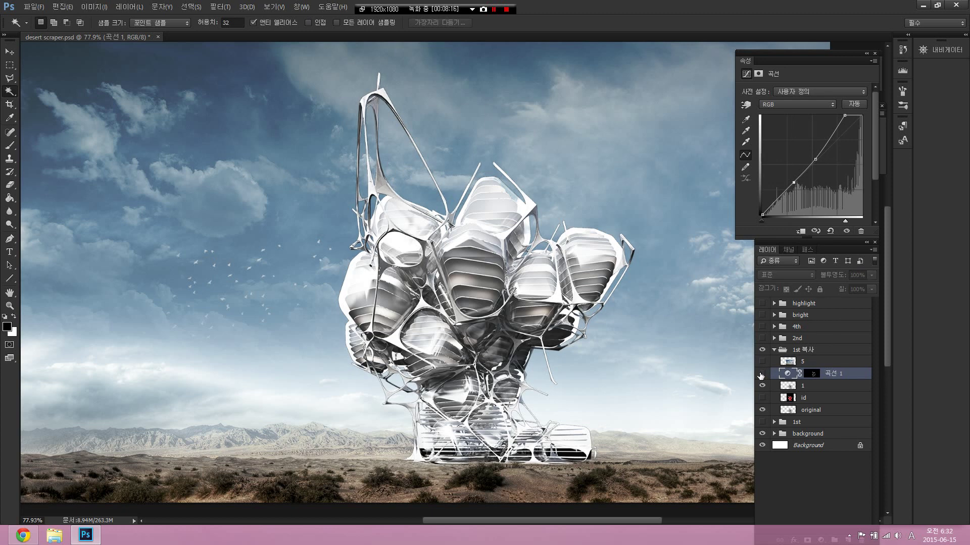
{"action": "left_click", "coordinate": [762, 373]}
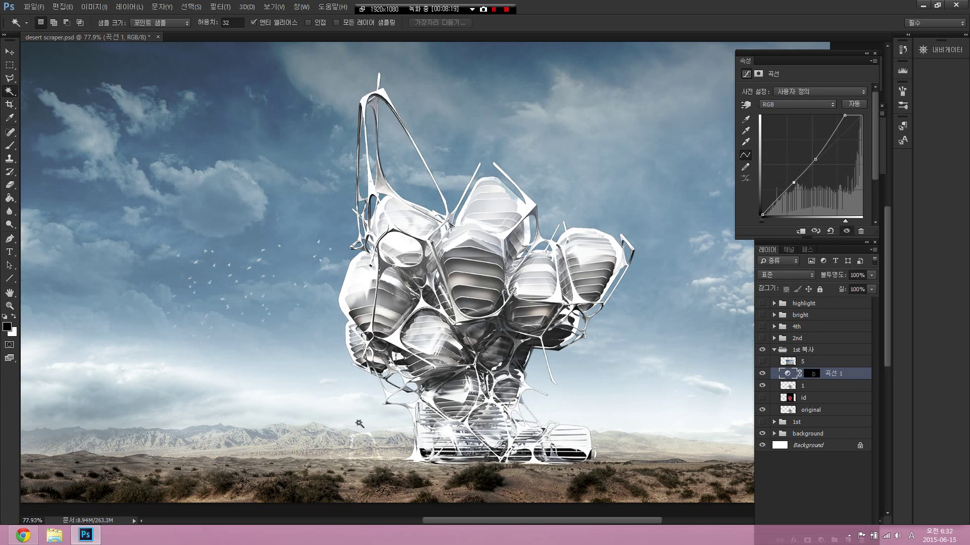
- Resize the brush to about 655 px and paint black on the Curves mask over the stray frame lines beside the tower's base
{"action": "scroll", "coordinate": [362, 442], "scroll_direction": "down", "scroll_amount": 4}
{"action": "scroll", "coordinate": [495, 420], "scroll_direction": "up", "scroll_amount": 3}
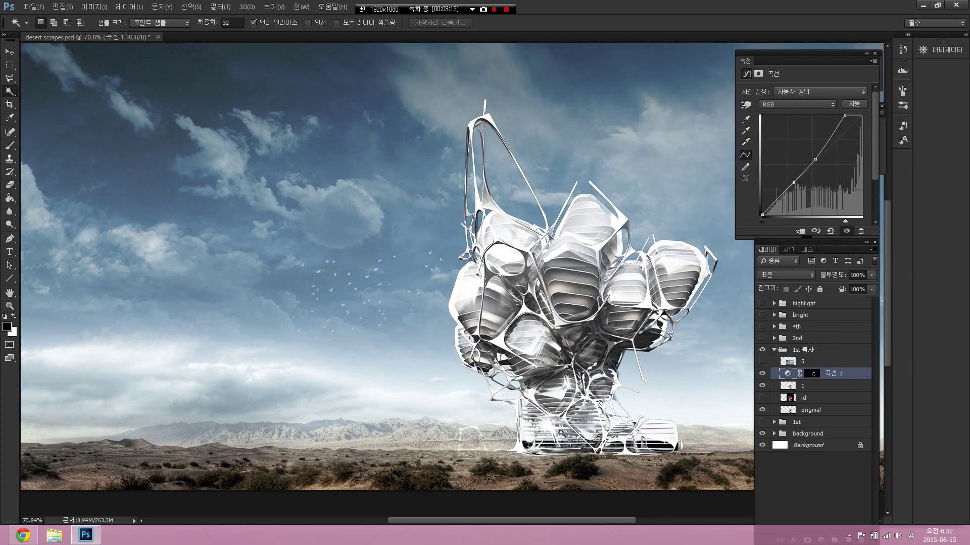
{"action": "left_click", "coordinate": [814, 376]}
{"action": "key", "text": "b"}
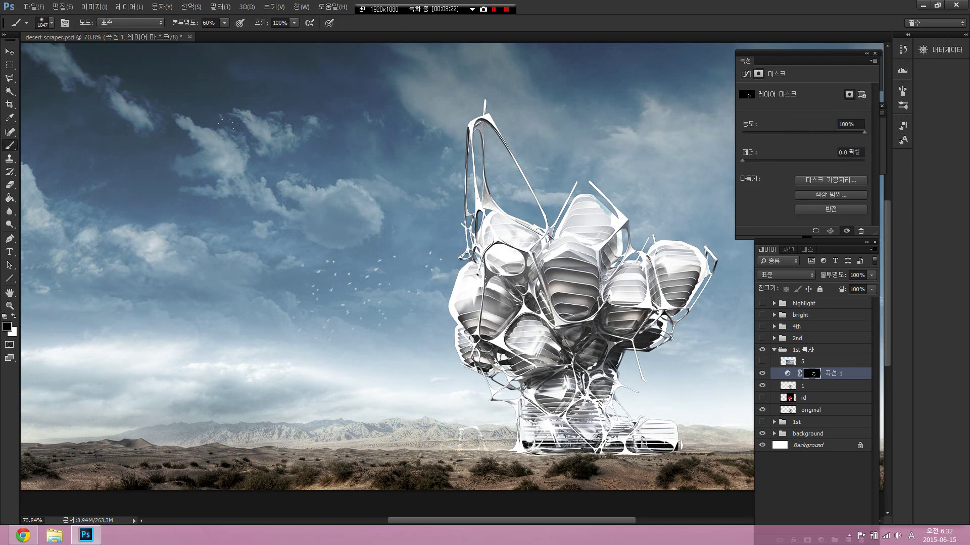
{"action": "left_click_drag", "start_coordinate": [345, 274], "coordinate": [306, 274], "text": "alt"}
{"action": "left_click_drag", "start_coordinate": [377, 315], "coordinate": [360, 313]}
{"action": "scroll", "coordinate": [359, 312], "scroll_direction": "down", "scroll_amount": 3}
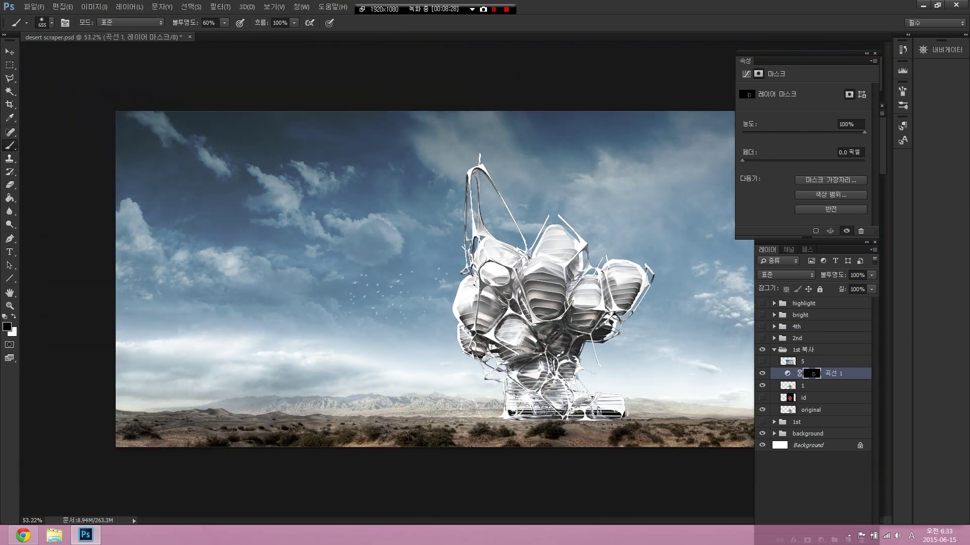
- Review the Curves layer's adjustment and mask, and toggle its visibility to compare the tower with and without it, leaving it visible
{"action": "left_click", "coordinate": [786, 374]}
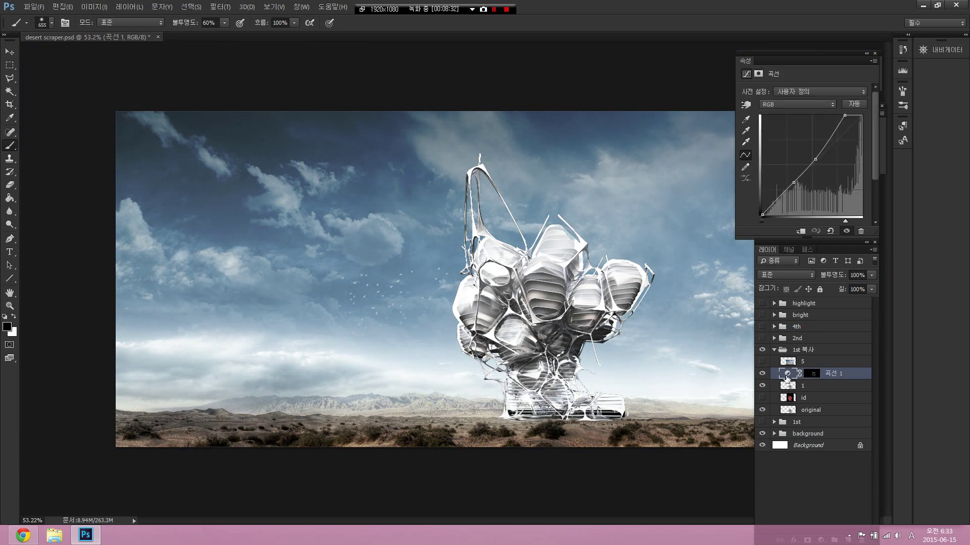
{"action": "left_click", "coordinate": [811, 374]}
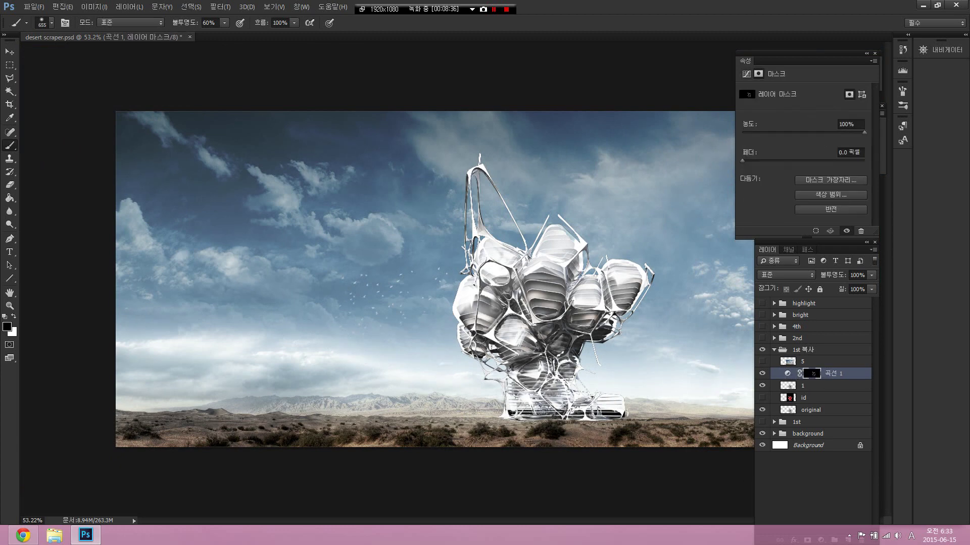
{"action": "key", "text": "v"}
{"action": "left_click", "coordinate": [763, 374]}
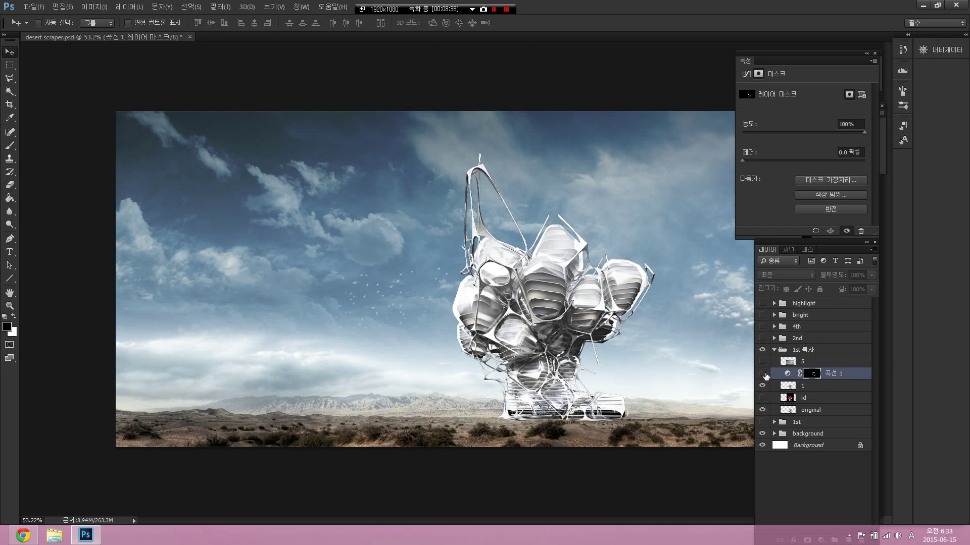
{"action": "left_click", "coordinate": [764, 374]}
{"action": "left_click", "coordinate": [764, 374]}
{"action": "left_click", "coordinate": [764, 374]}
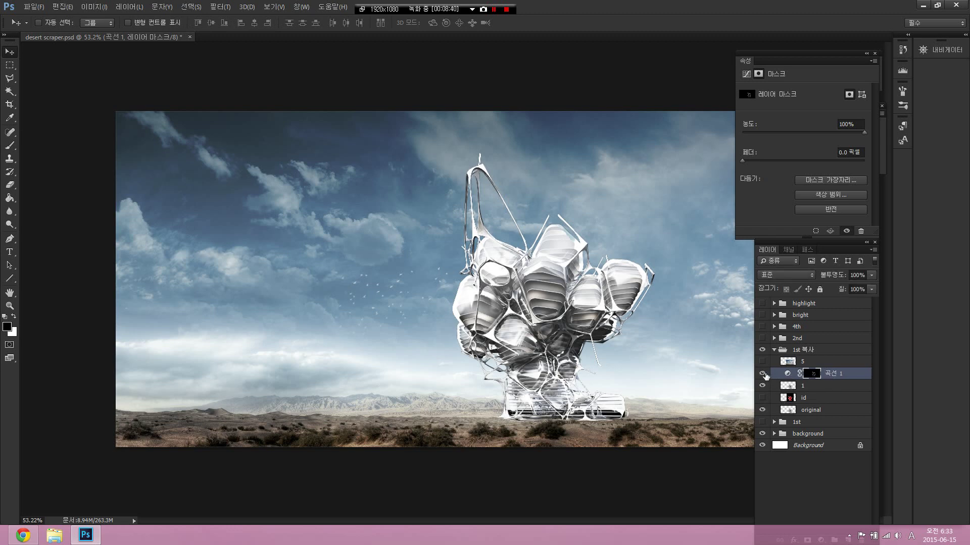
- Rename the Curves adjustment layer as 2
{"action": "double_click", "coordinate": [831, 374]}
{"action": "type", "text": "2"}
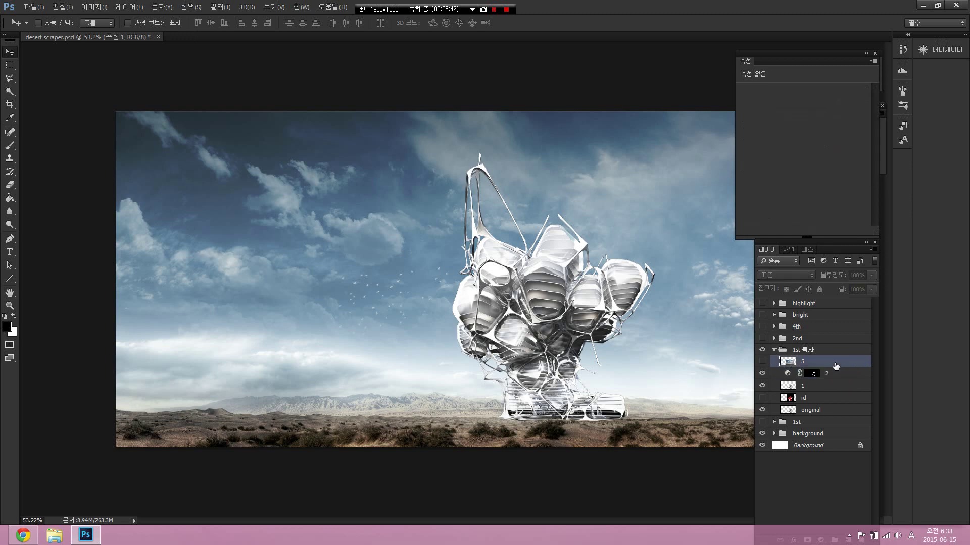
{"action": "key", "text": "Return"}
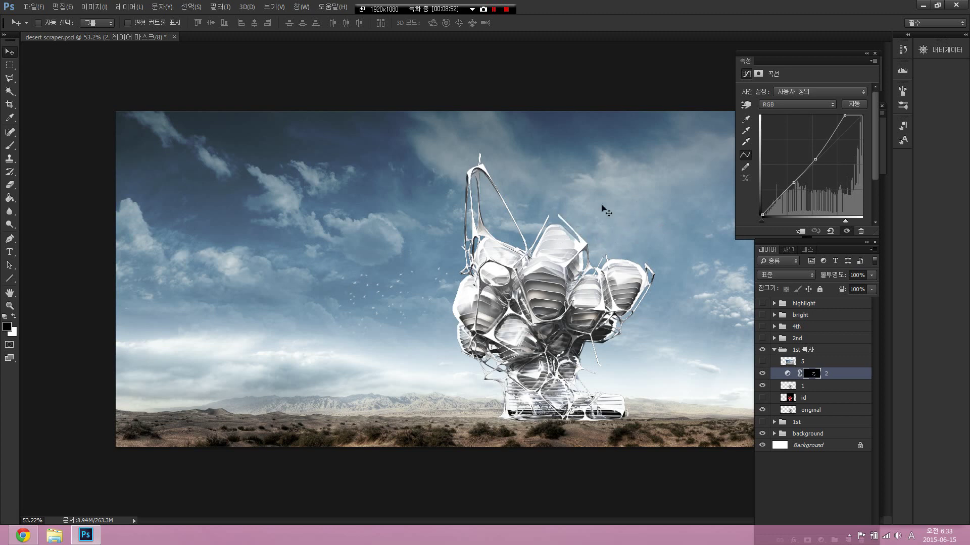
- Show the id layer, select its white frame lines with the Magic Wand at tolerance 32, and hide the id layer again
{"action": "left_click", "coordinate": [803, 401]}
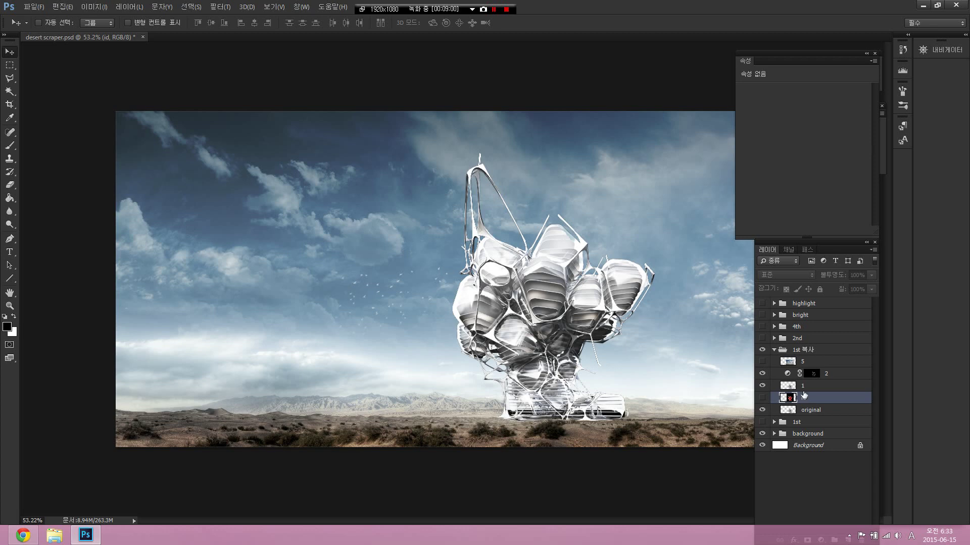
{"action": "left_click", "coordinate": [818, 364]}
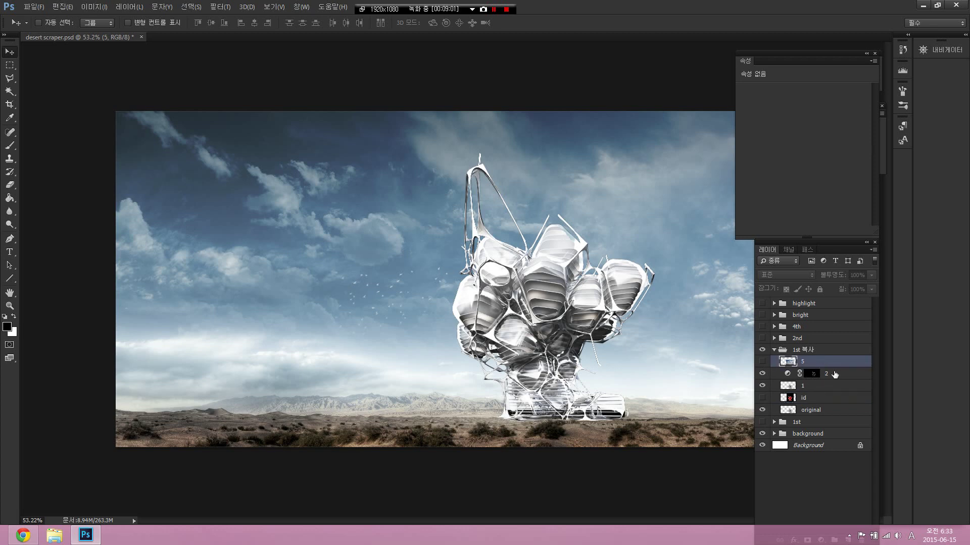
{"action": "left_click", "coordinate": [834, 374]}
{"action": "left_click", "coordinate": [814, 399]}
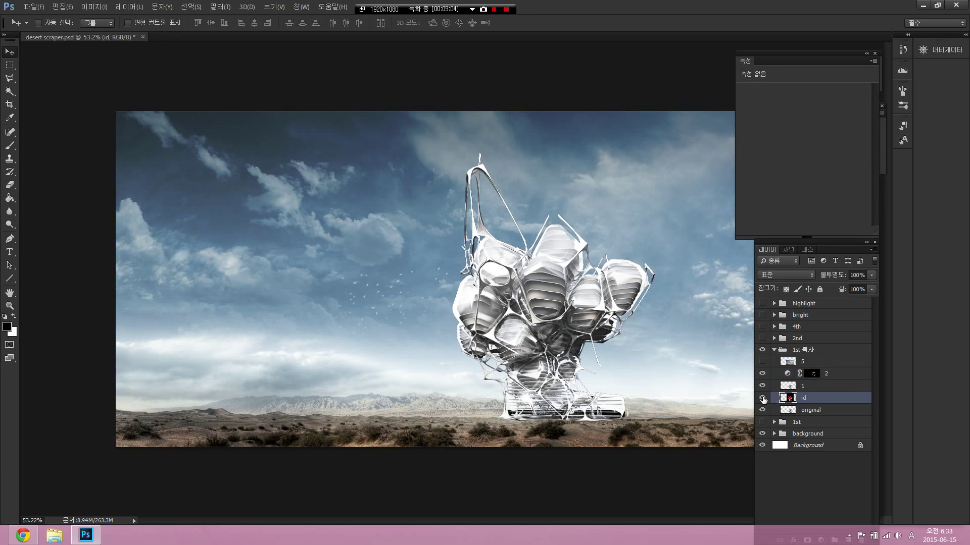
{"action": "left_click", "coordinate": [762, 399]}
{"action": "key", "text": "w"}
{"action": "left_click", "coordinate": [584, 247]}
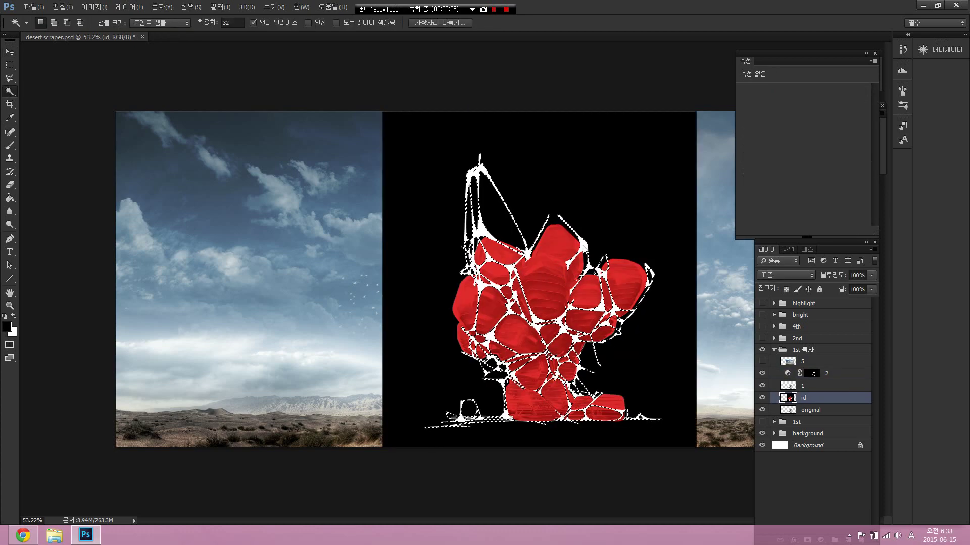
{"action": "scroll", "coordinate": [584, 246], "scroll_direction": "up", "scroll_amount": 3}
{"action": "scroll", "coordinate": [585, 247], "scroll_direction": "up", "scroll_amount": 2}
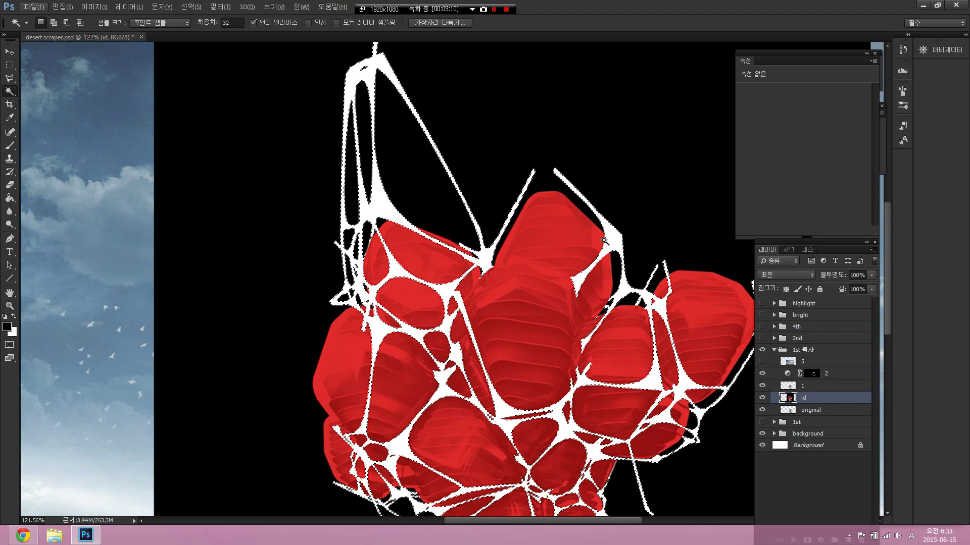
{"action": "scroll", "coordinate": [608, 247], "scroll_direction": "down", "scroll_amount": 2}
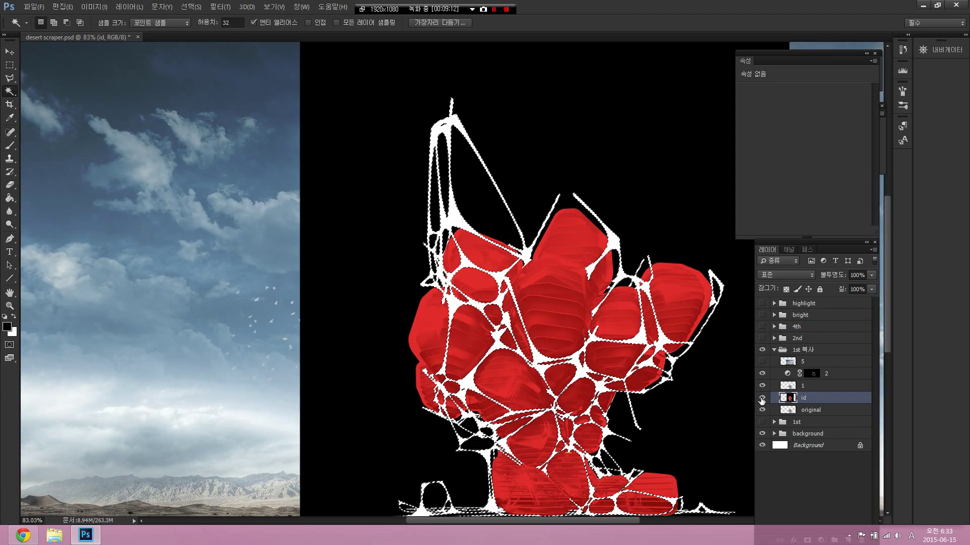
{"action": "left_click", "coordinate": [762, 397]}
- Create a new empty layer directly above adjustment layer 2, moving the layers panel to reach its controls
{"action": "left_click", "coordinate": [811, 373]}
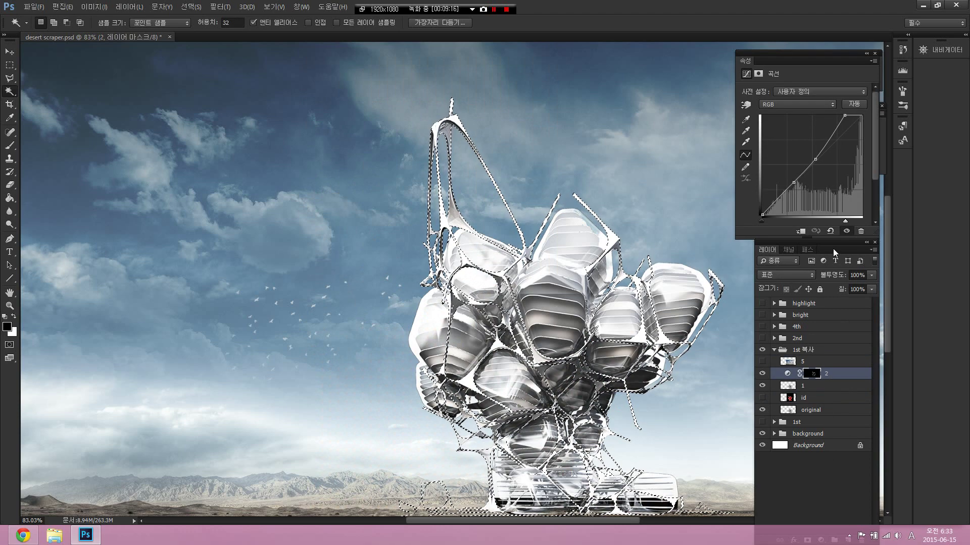
{"action": "left_click_drag", "start_coordinate": [833, 248], "coordinate": [839, 194]}
{"action": "left_click", "coordinate": [854, 486]}
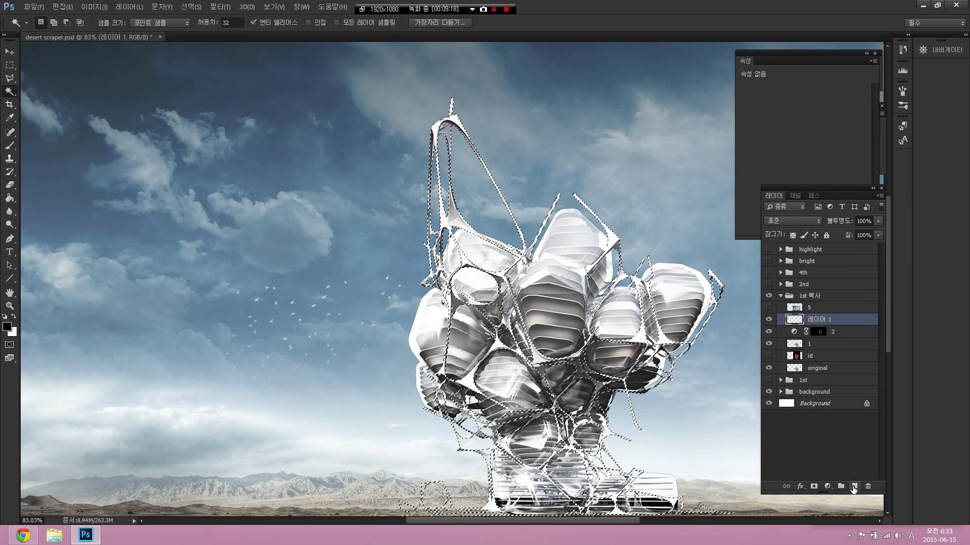
- Paint white over the selected tower frame on the new layer with a 560 px brush at 40% opacity, and deselect
{"action": "scroll", "coordinate": [483, 292], "scroll_direction": "down", "scroll_amount": 4}
{"action": "key", "text": "b"}
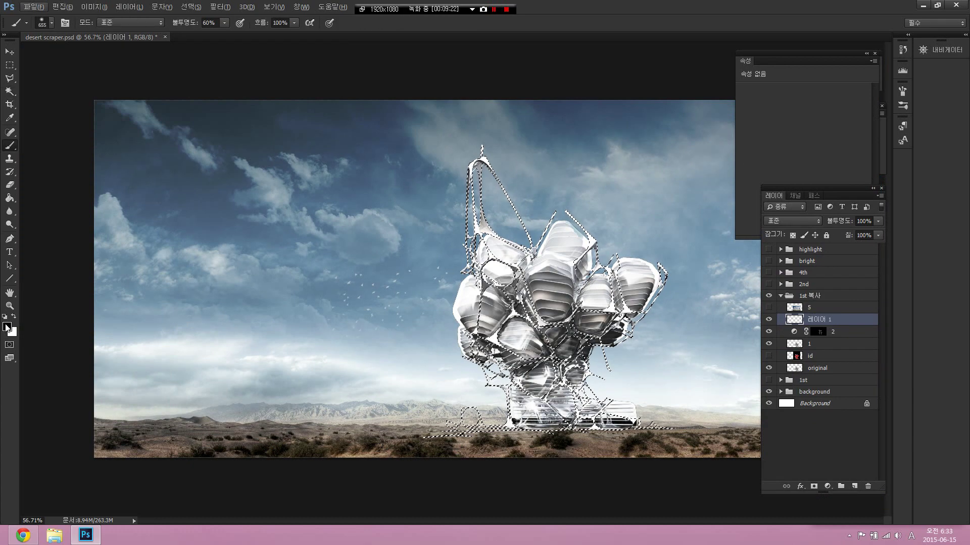
{"action": "key", "text": "x"}
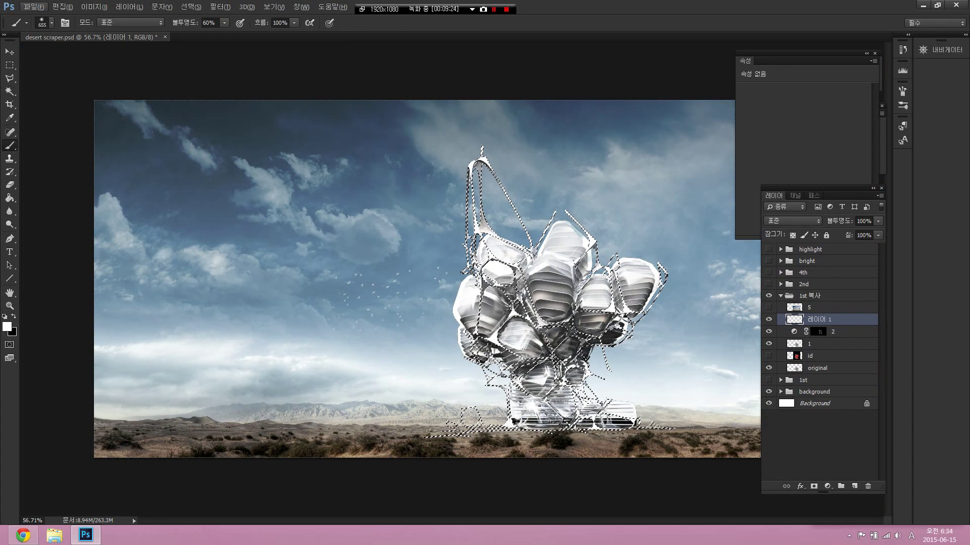
{"action": "mouse_move", "coordinate": [380, 239]}
{"action": "left_mouse_down"}
{"action": "mouse_move", "coordinate": [387, 241]}
{"action": "mouse_move", "coordinate": [379, 199]}
{"action": "mouse_move", "coordinate": [407, 177]}
{"action": "mouse_move", "coordinate": [377, 253]}
{"action": "mouse_move", "coordinate": [393, 243]}
{"action": "left_mouse_up"}
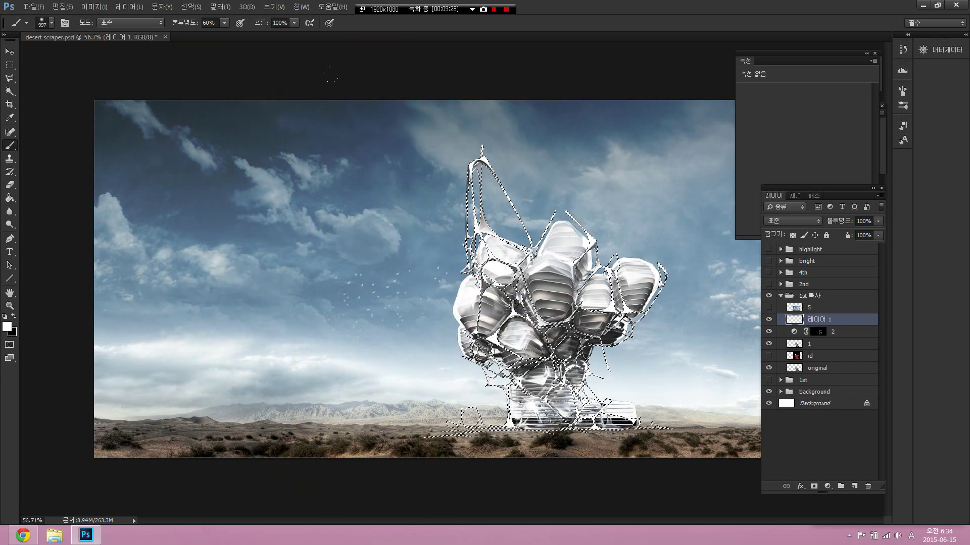
{"action": "left_click_drag", "start_coordinate": [447, 214], "coordinate": [393, 222]}
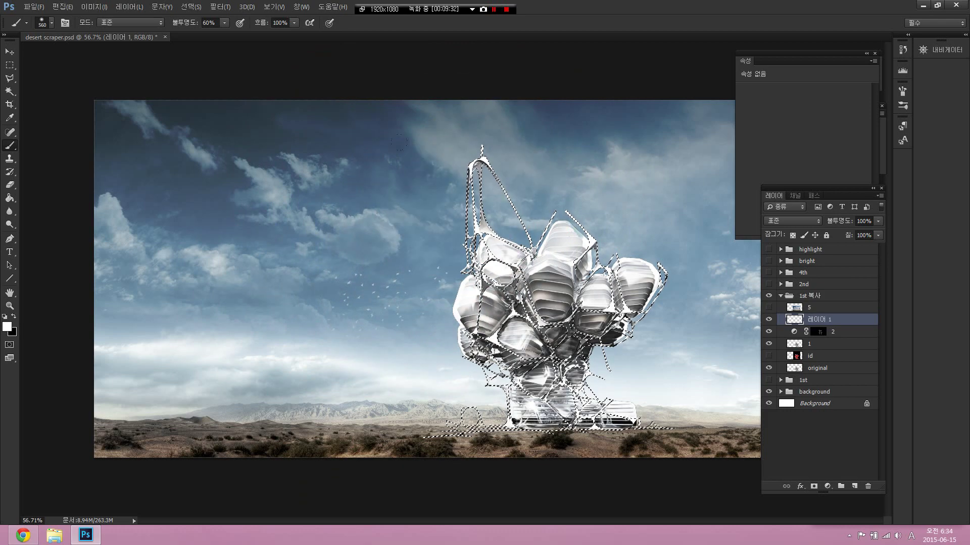
{"action": "key", "text": "3"}
{"action": "key", "text": "4"}
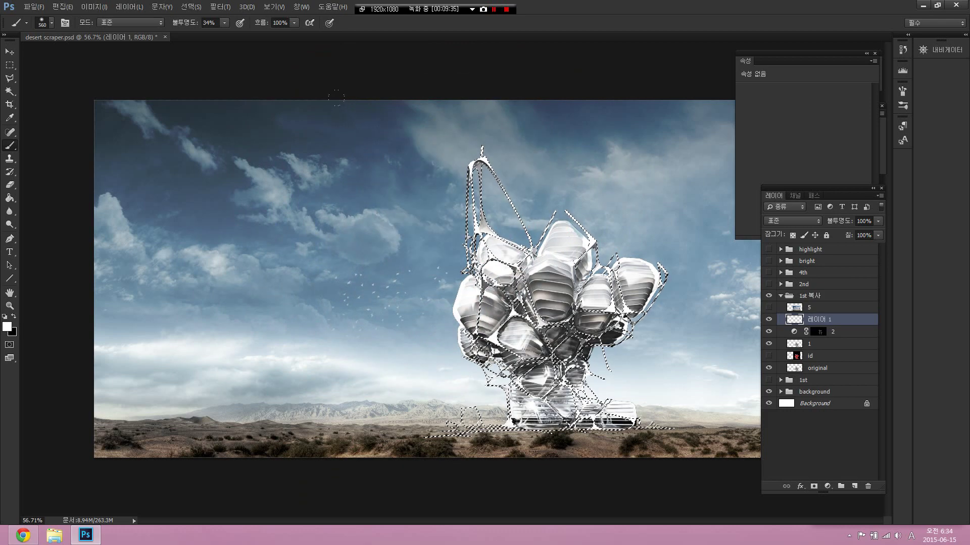
{"action": "key", "text": "4"}
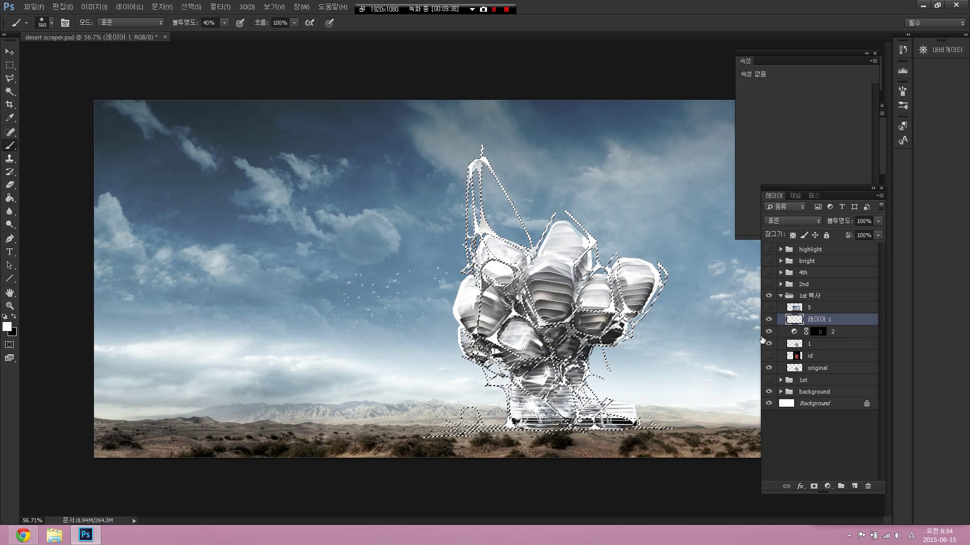
{"action": "scroll", "coordinate": [588, 318], "scroll_direction": "up", "scroll_amount": 5}
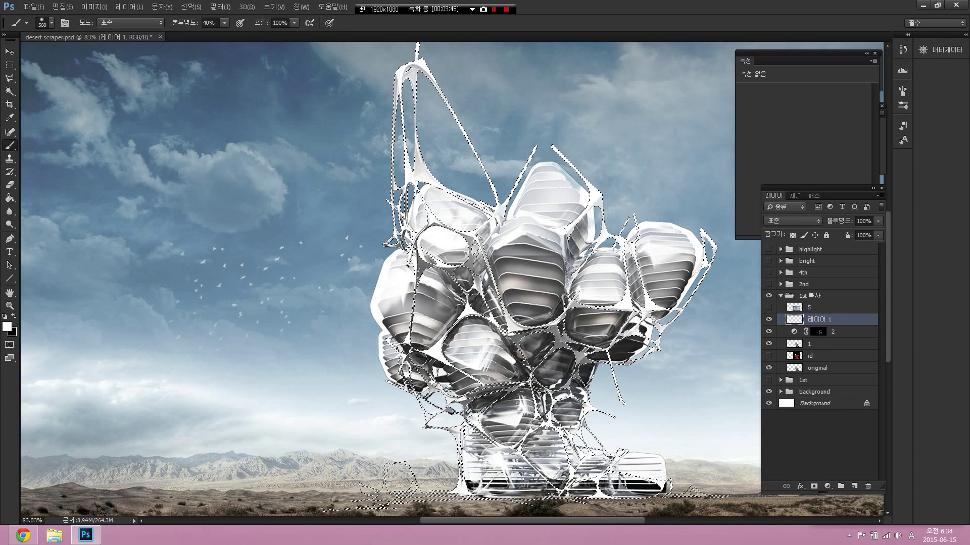
{"action": "scroll", "coordinate": [484, 239], "scroll_direction": "down", "scroll_amount": 3}
{"action": "key", "text": "ctrl+d"}
- Move the painted frame layer aside over the sky to inspect its strokes, and undo the move
{"action": "key", "text": "v"}
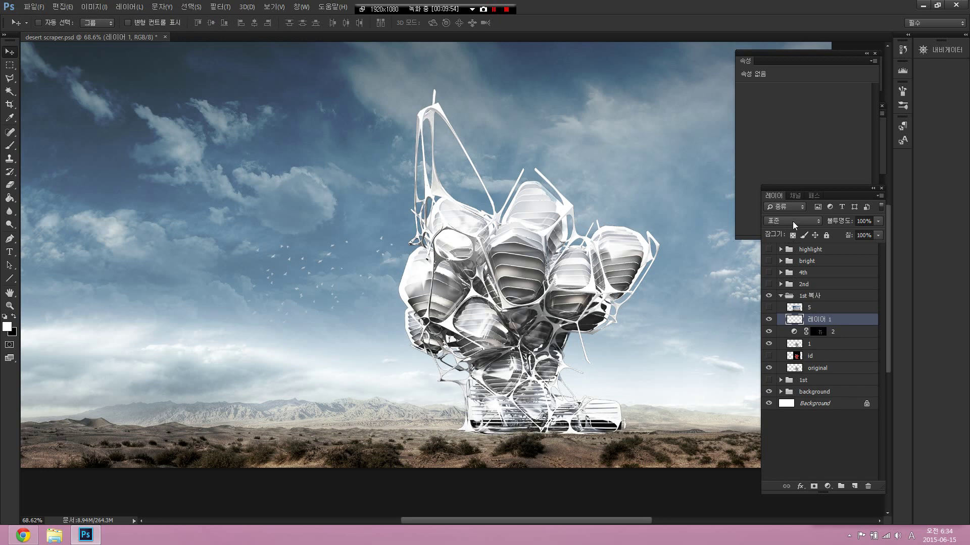
{"action": "scroll", "coordinate": [601, 253], "scroll_direction": "down", "scroll_amount": 2}
{"action": "left_click_drag", "start_coordinate": [608, 260], "coordinate": [360, 261]}
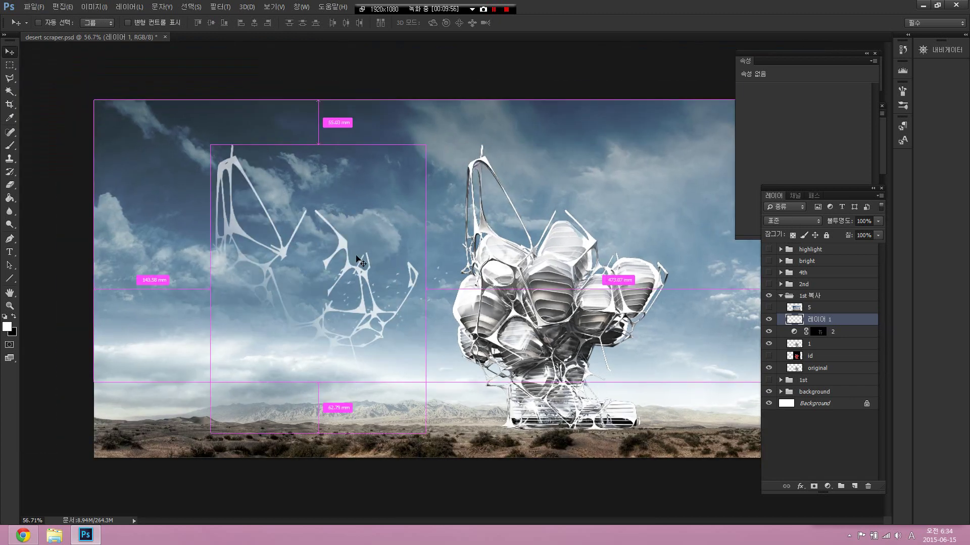
{"action": "key", "text": "ctrl+z"}
{"action": "key", "text": "ctrl+z"}
{"action": "key", "text": "ctrl+z"}
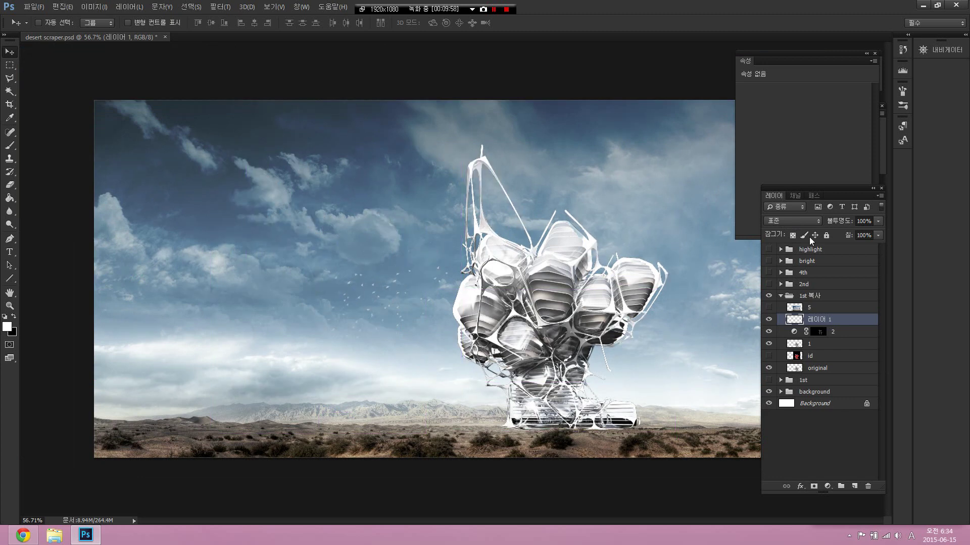
- Set the painted frame layer's blend mode to Soft Light (소프트 라이트) and toggle its visibility to compare the effect, leaving it visible
{"action": "left_click", "coordinate": [805, 219]}
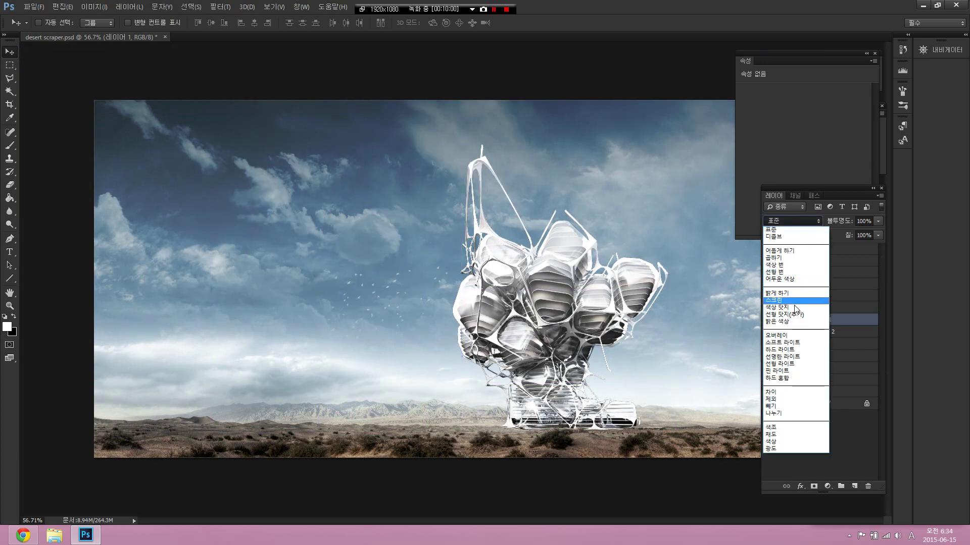
{"action": "left_click", "coordinate": [794, 343]}
{"action": "left_click", "coordinate": [771, 323]}
{"action": "left_click", "coordinate": [770, 323]}
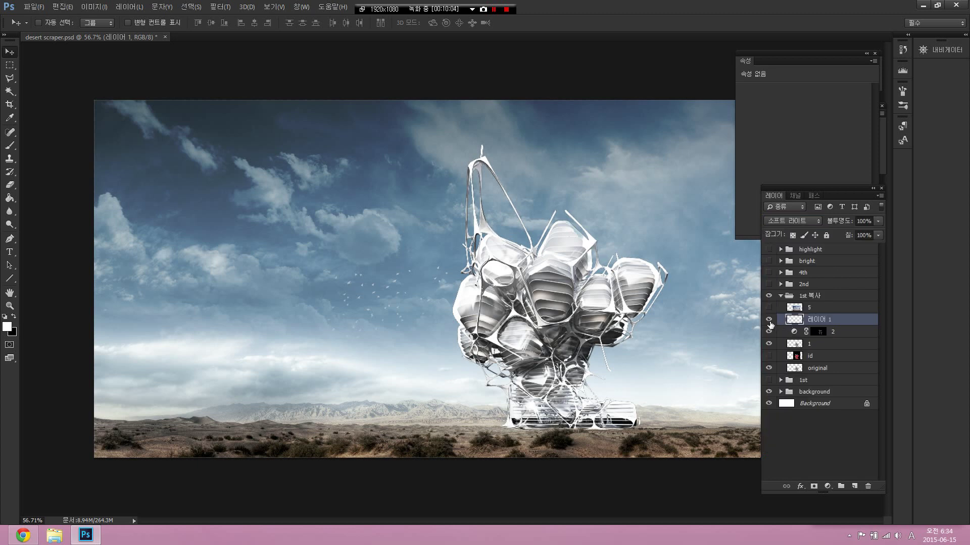
{"action": "left_click", "coordinate": [771, 323]}
{"action": "left_click", "coordinate": [770, 324]}
{"action": "left_click", "coordinate": [770, 324]}
{"action": "left_click", "coordinate": [771, 324]}
{"action": "left_click", "coordinate": [770, 324]}
{"action": "left_click", "coordinate": [770, 324]}
- Add a new layer above the Soft Light layer, select the id layer's red panels with the Magic Wand, and hide the id layer
{"action": "left_click", "coordinate": [854, 486]}
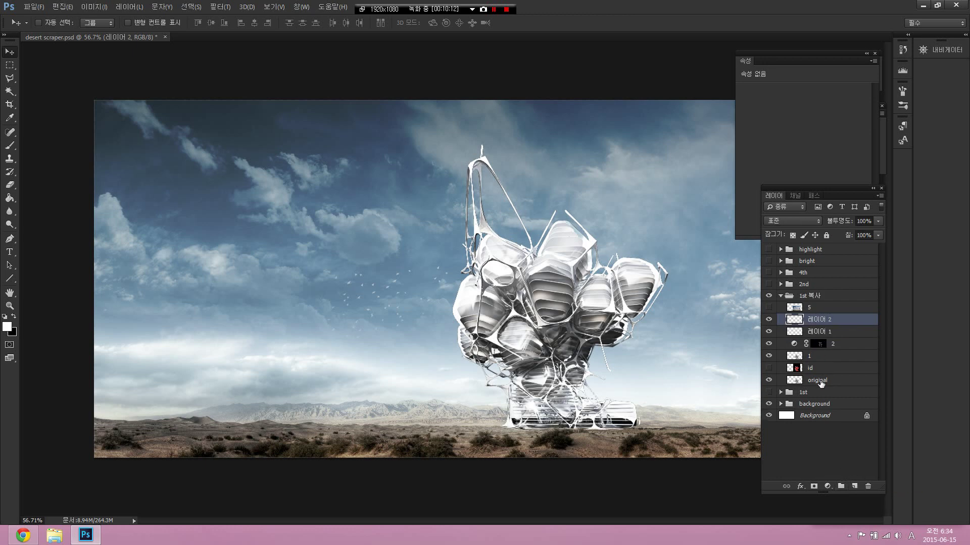
{"action": "left_click", "coordinate": [798, 368]}
{"action": "left_click", "coordinate": [768, 368]}
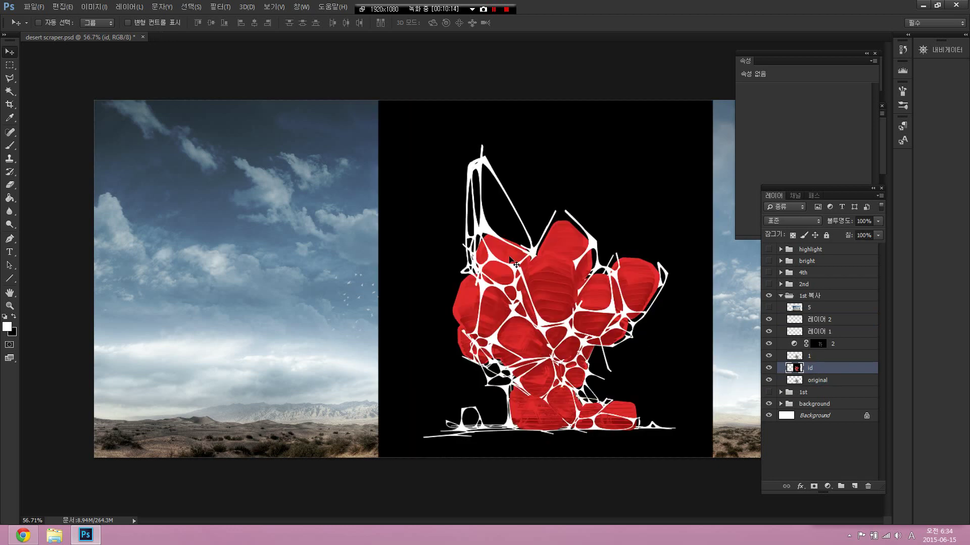
{"action": "left_click", "coordinate": [10, 92]}
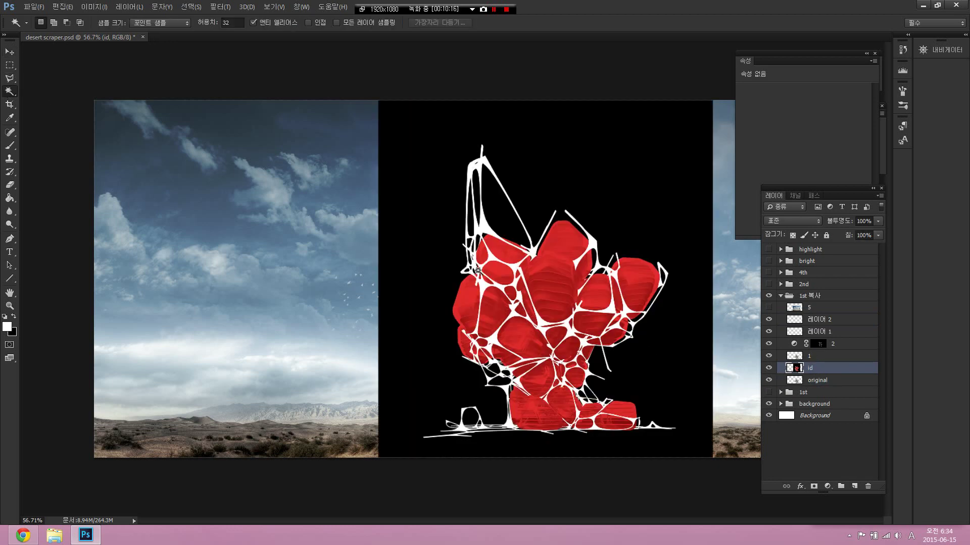
{"action": "left_click", "coordinate": [557, 277]}
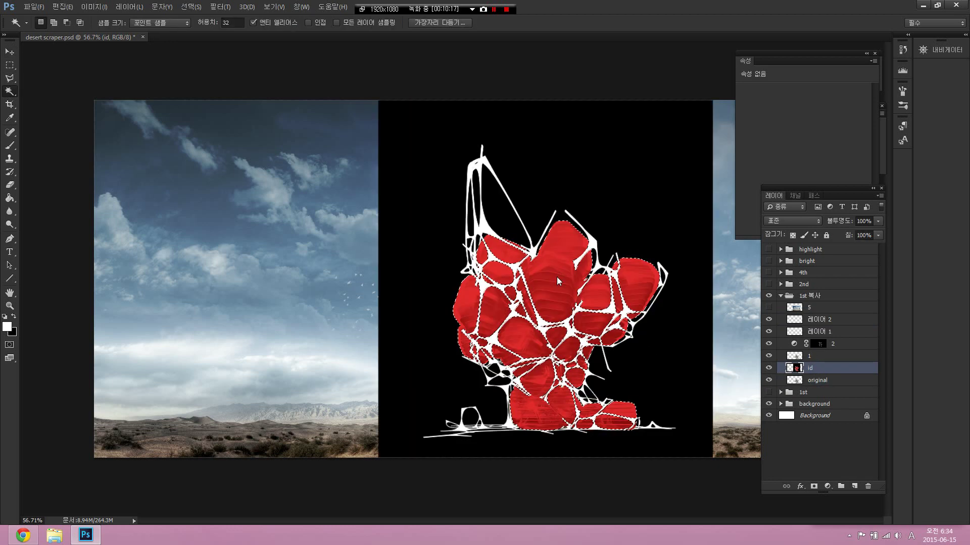
{"action": "left_click", "coordinate": [768, 369]}
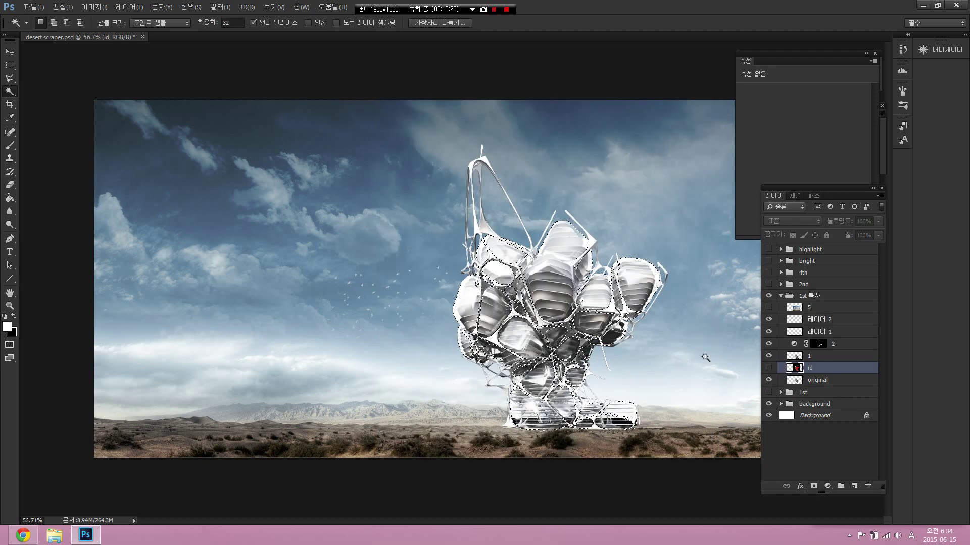
- Try painting white over the selected panels on 레이어 2 with the 560 px brush at 40% opacity, and undo it
{"action": "left_click", "coordinate": [833, 320]}
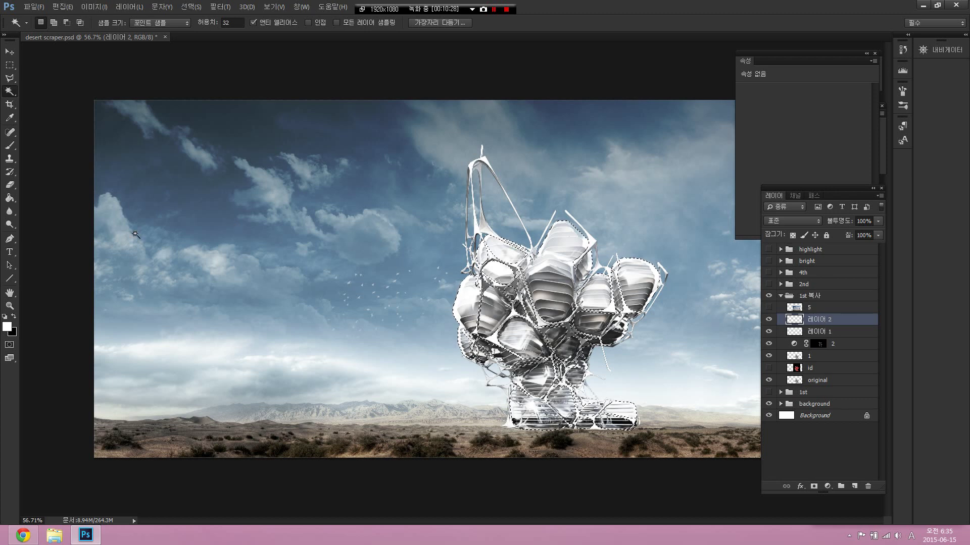
{"action": "key", "text": "b"}
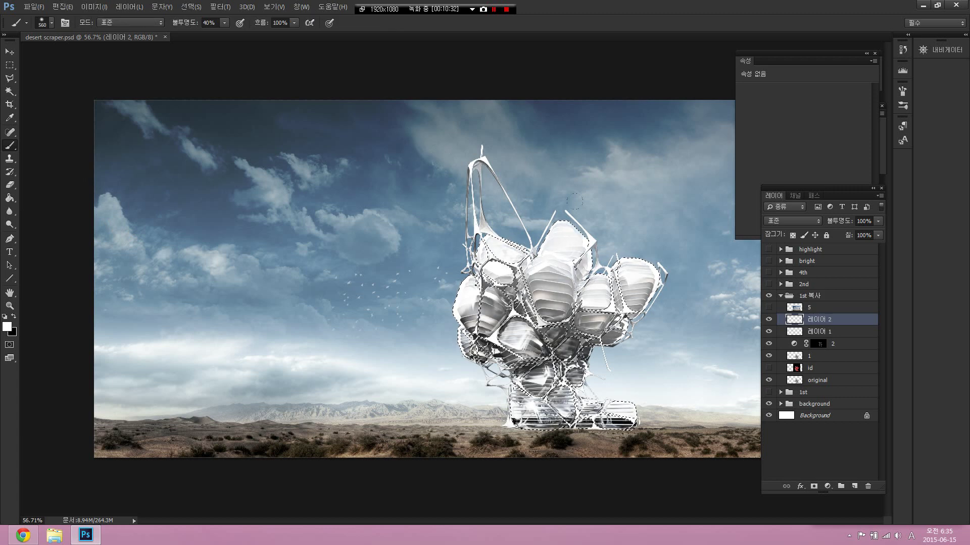
{"action": "key", "text": "ctrl+alt+z"}
{"action": "key", "text": "ctrl+alt+z"}
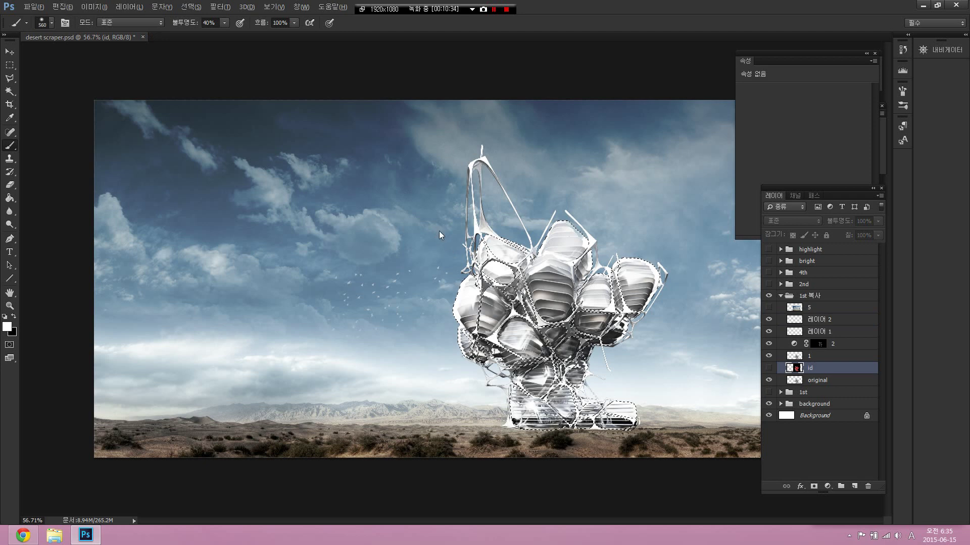
- Enlarge the brush, paint white over the selected panels on 레이어 2 at 40% opacity, and deselect
{"action": "left_click_drag", "start_coordinate": [439, 231], "coordinate": [493, 230]}
{"action": "left_click", "coordinate": [810, 320]}
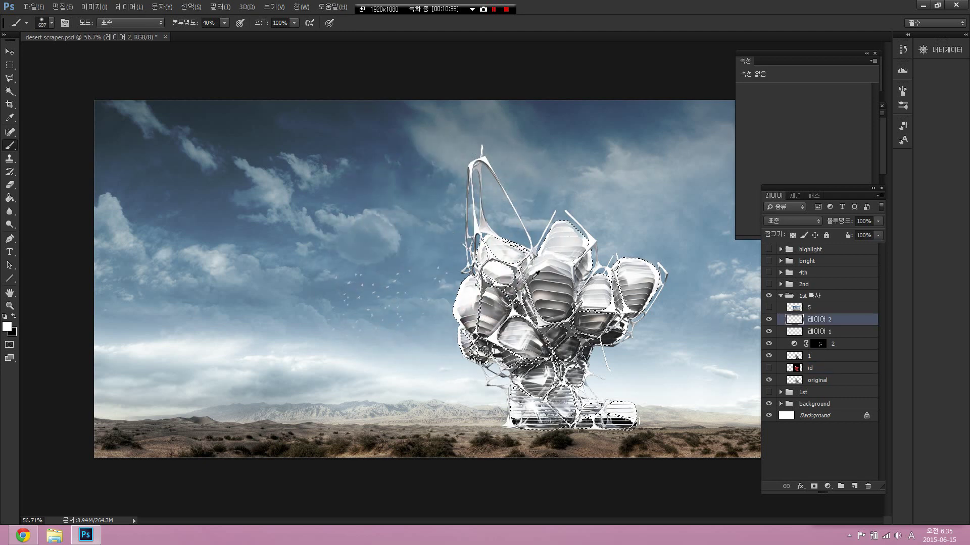
{"action": "left_click", "coordinate": [596, 257]}
{"action": "left_click", "coordinate": [581, 273]}
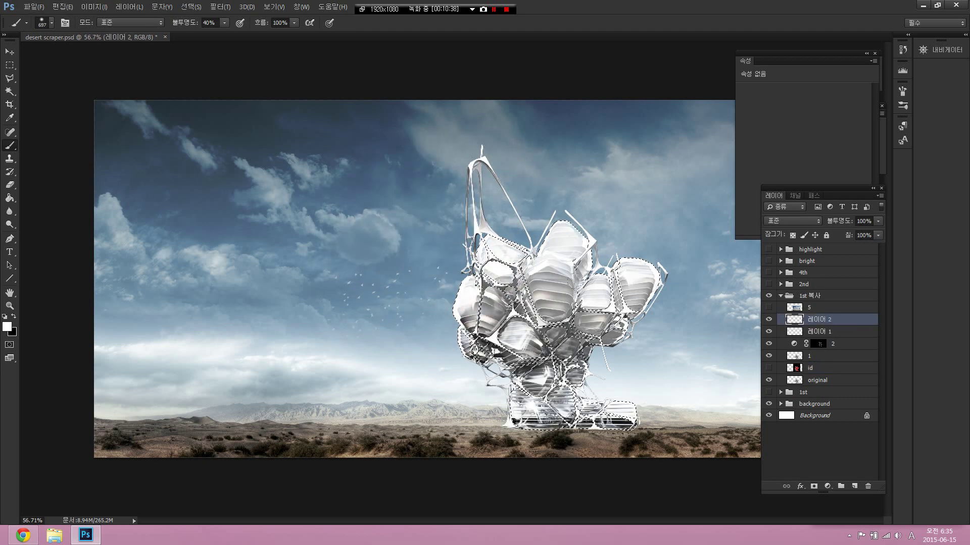
{"action": "key", "text": "ctrl+d"}
- Set 레이어 2's blend mode to Soft Light (소프트 라이트)
{"action": "key", "text": "alt+v"}
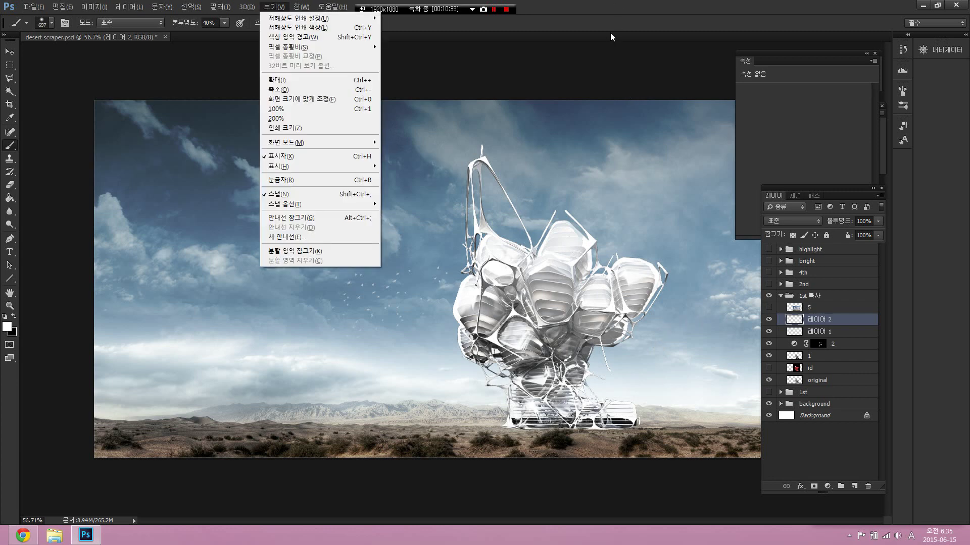
{"action": "key", "text": "Escape"}
{"action": "left_click", "coordinate": [10, 51]}
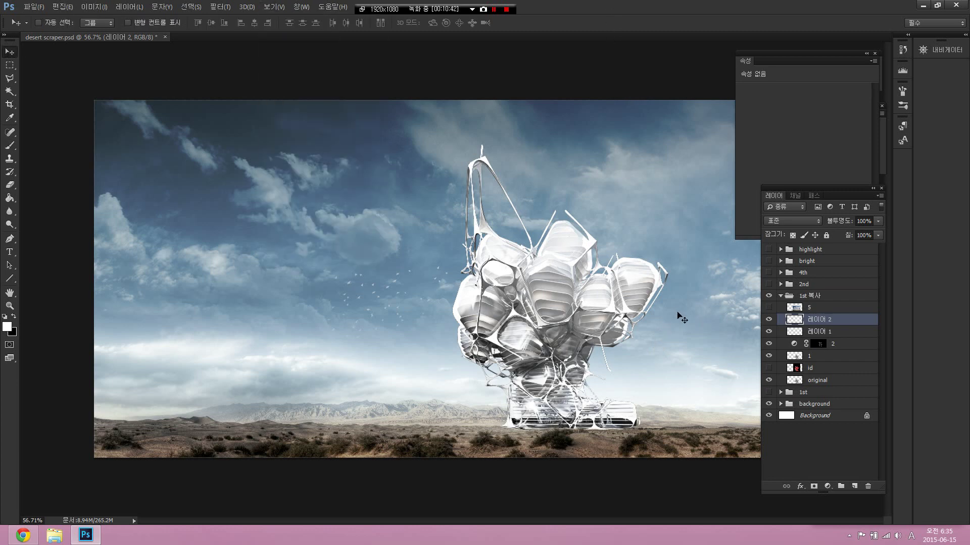
{"action": "left_click", "coordinate": [793, 226]}
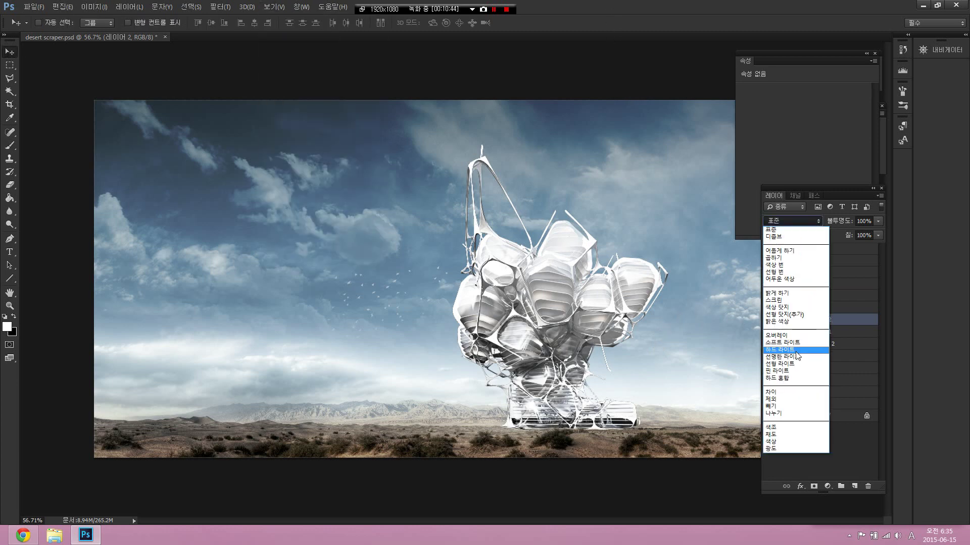
{"action": "left_click", "coordinate": [805, 341]}
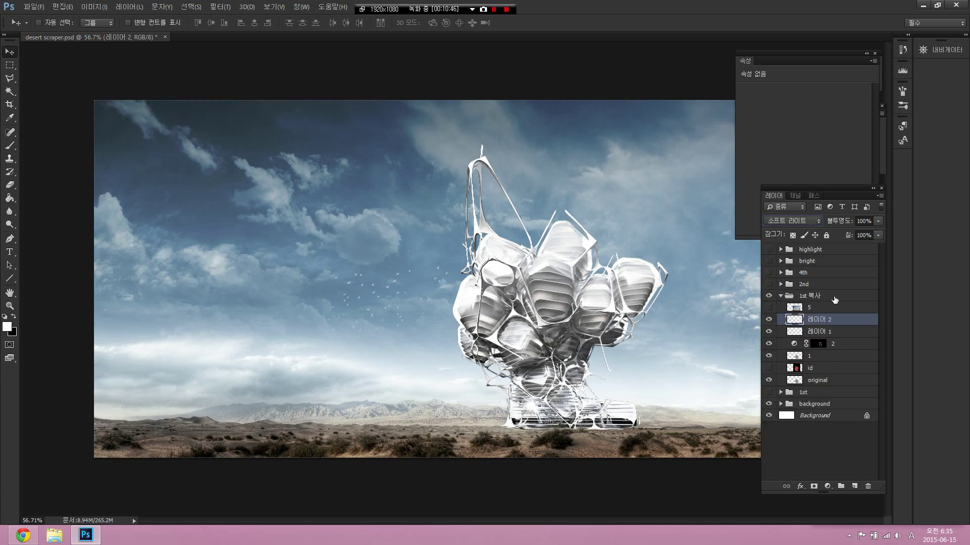
- Toggle the visibility of 레이어 1 and 레이어 2 to compare their highlight effects, leaving both visible
{"action": "left_click", "coordinate": [828, 336]}
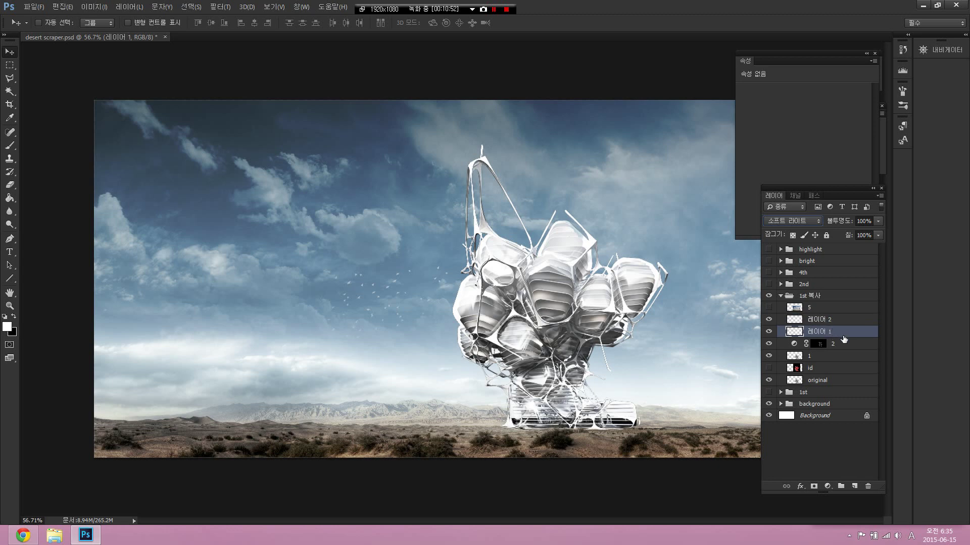
{"action": "left_click", "coordinate": [842, 342]}
{"action": "left_click", "coordinate": [842, 310]}
{"action": "left_click", "coordinate": [838, 321]}
{"action": "left_click", "coordinate": [835, 331]}
{"action": "left_click", "coordinate": [769, 331]}
{"action": "left_click", "coordinate": [768, 320]}
{"action": "left_click", "coordinate": [768, 320]}
{"action": "left_click", "coordinate": [768, 331]}
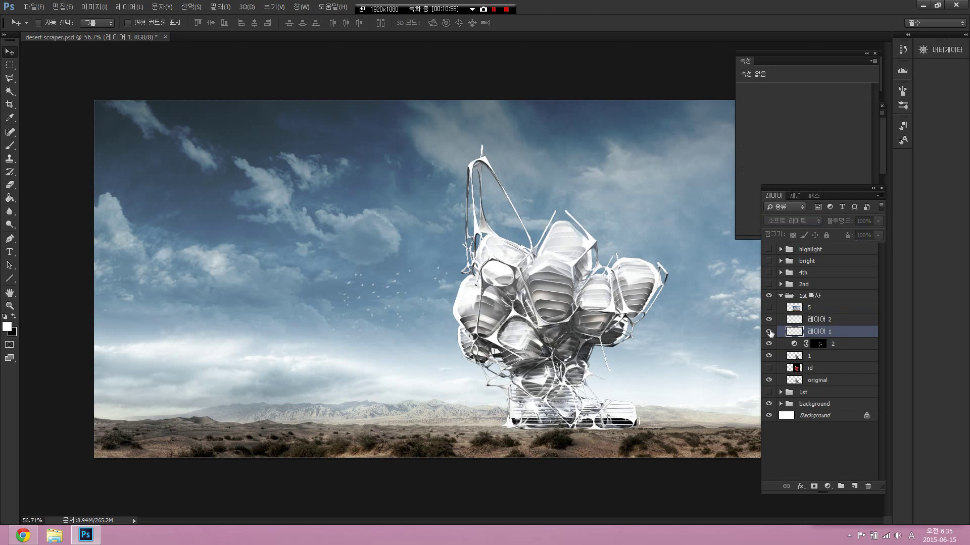
- Rename 레이어 1 as 3 and 레이어 2 as 4
{"action": "double_click", "coordinate": [821, 332]}
{"action": "type", "text": "3"}
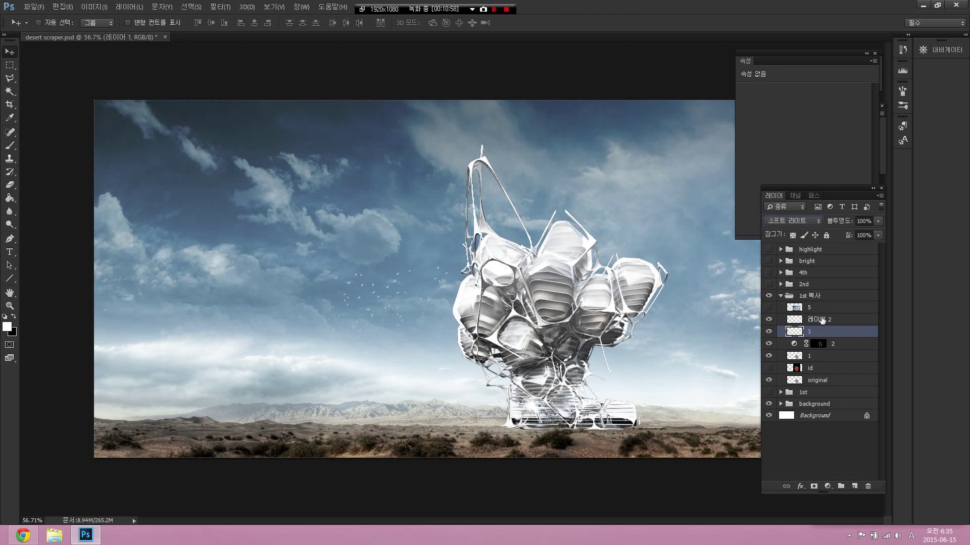
{"action": "double_click", "coordinate": [822, 320]}
{"action": "type", "text": "4"}
- Preview the sky photo on layer 5, hide it, and select the id layer's red panels with the Magic Wand, leaving the id layer hidden
{"action": "left_click", "coordinate": [832, 309]}
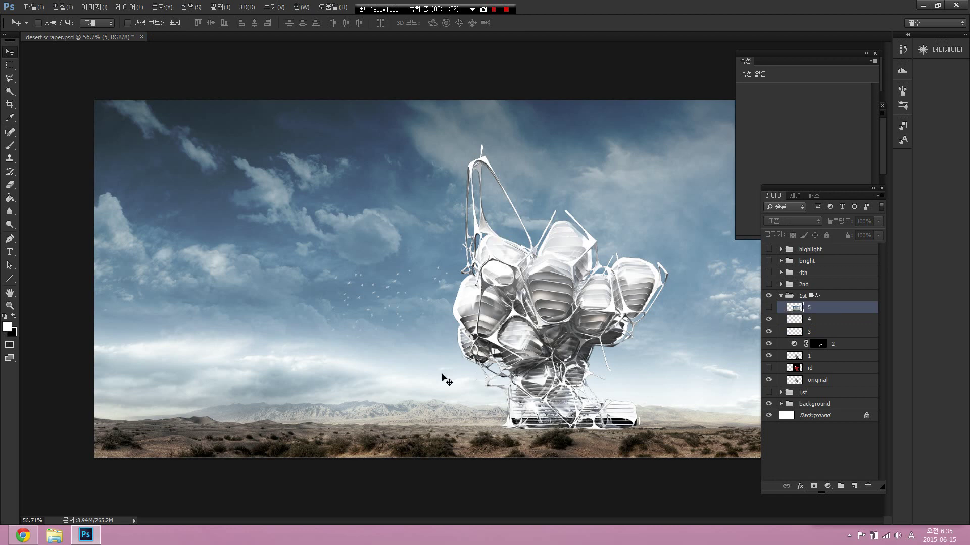
{"action": "left_click", "coordinate": [769, 307]}
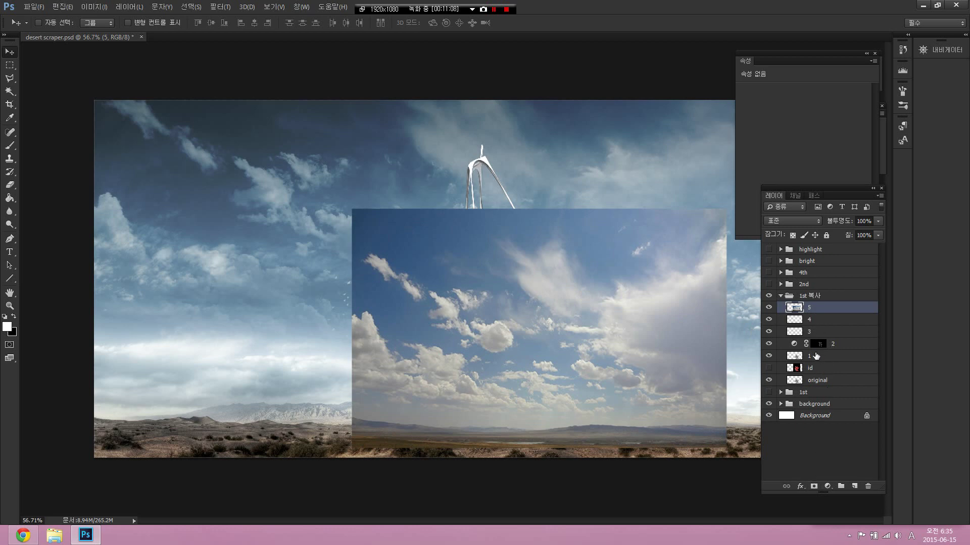
{"action": "left_click", "coordinate": [818, 371]}
{"action": "left_click", "coordinate": [769, 368]}
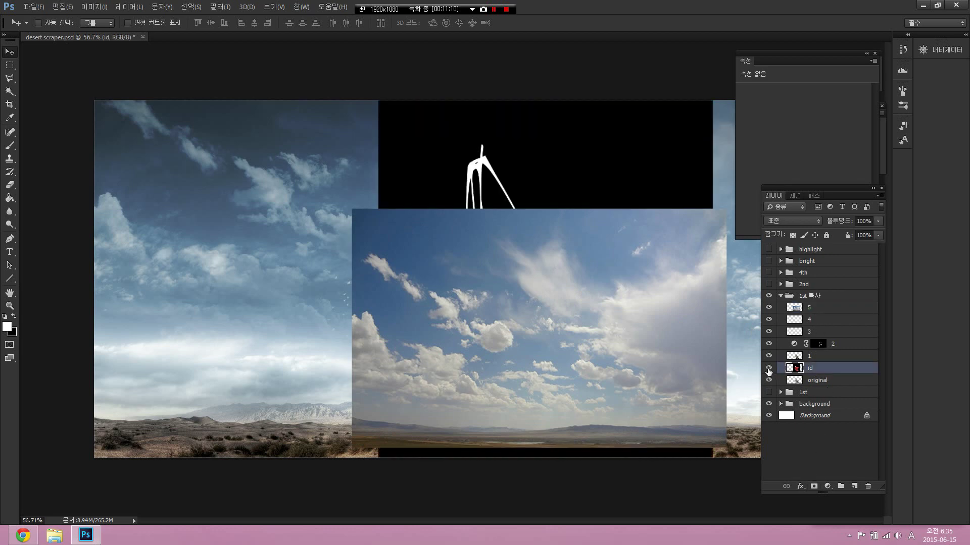
{"action": "left_click", "coordinate": [768, 308]}
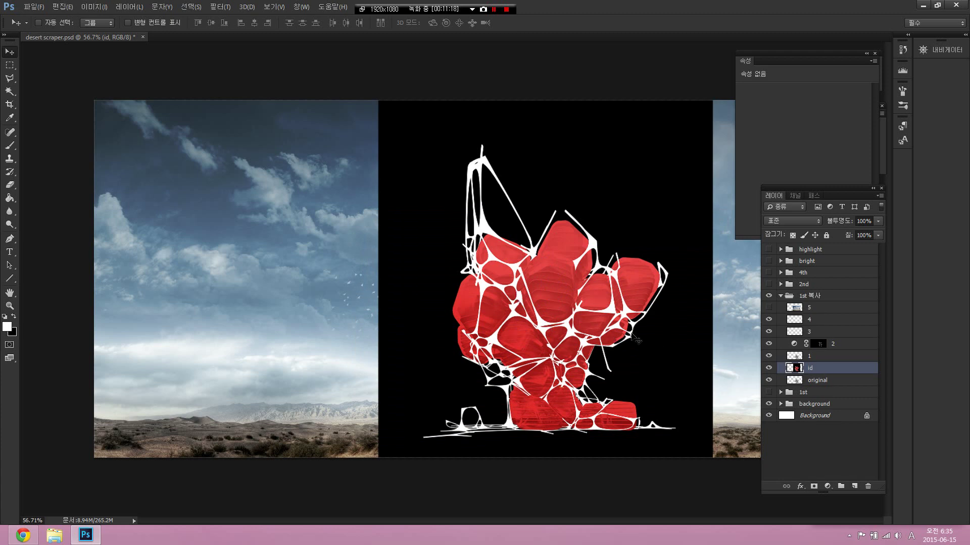
{"action": "left_click", "coordinate": [11, 92]}
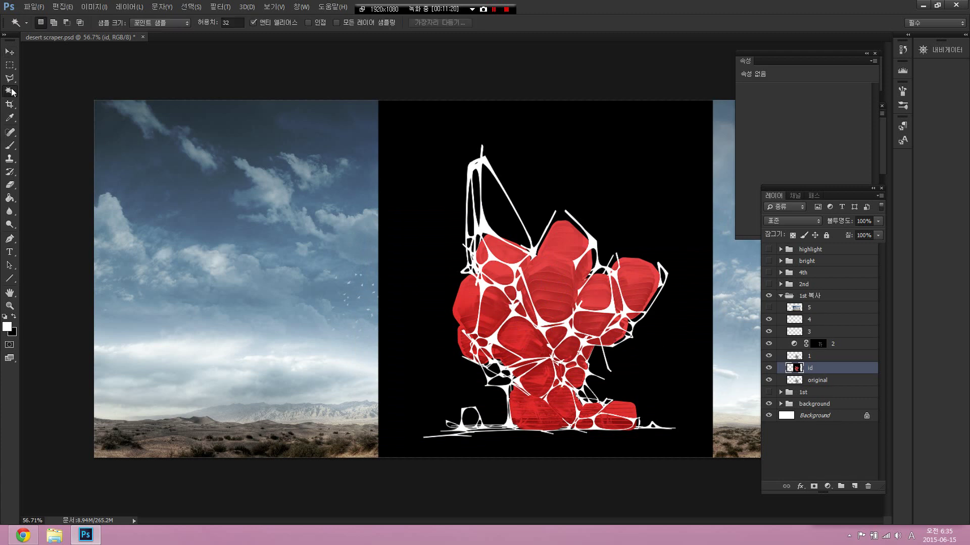
{"action": "left_click", "coordinate": [559, 290]}
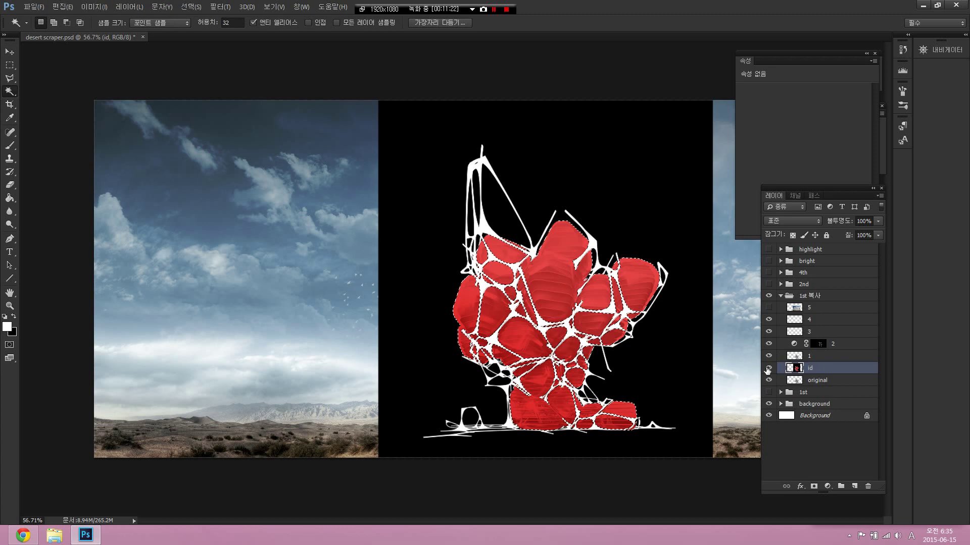
{"action": "left_click", "coordinate": [768, 368]}
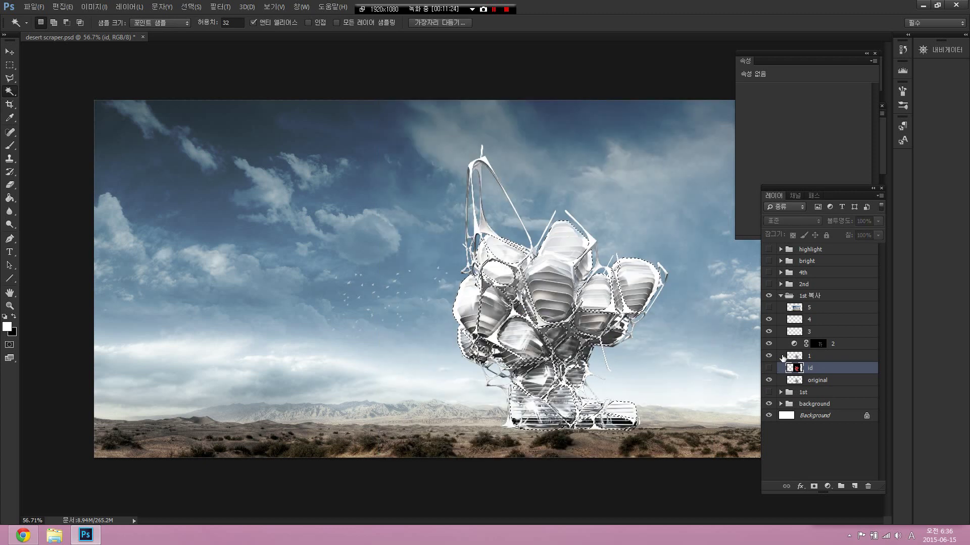
- Add a layer mask to sky photo layer 5 from the panel selection and make the layer visible
{"action": "left_click", "coordinate": [819, 308]}
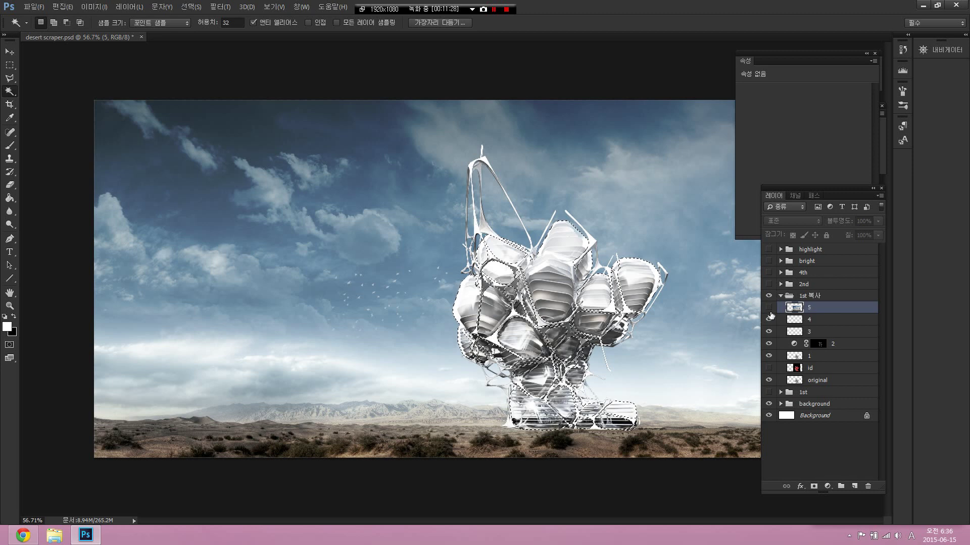
{"action": "left_click", "coordinate": [813, 486]}
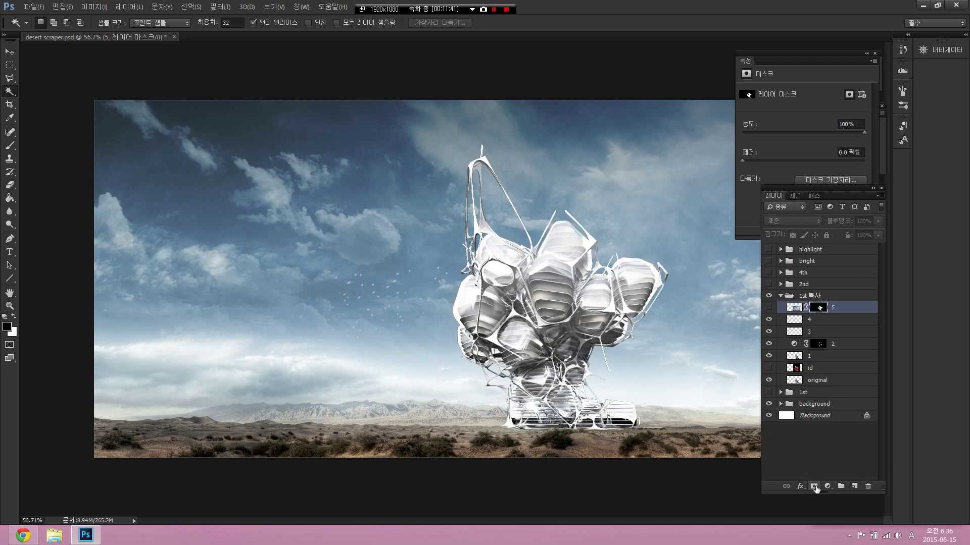
{"action": "left_click", "coordinate": [768, 308]}
{"action": "key", "text": "alt+v"}
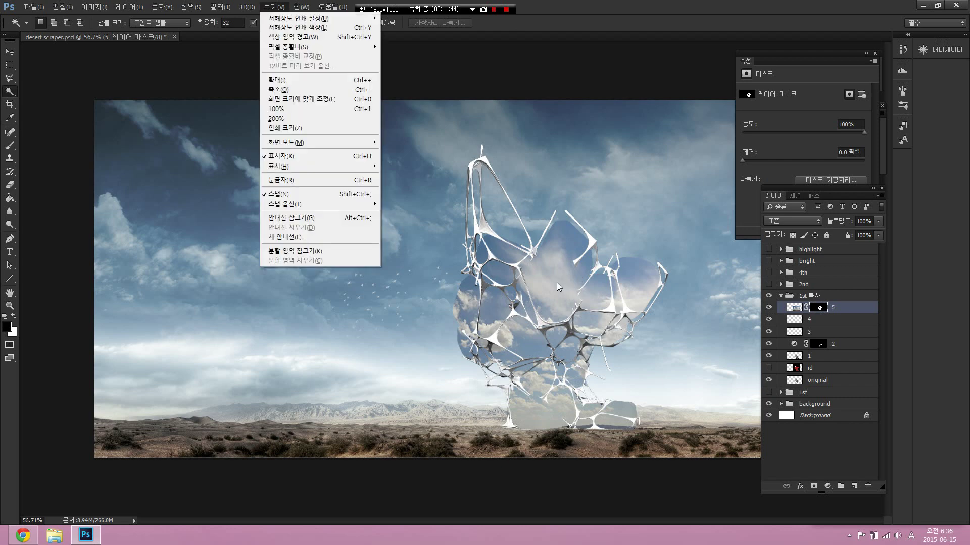
{"action": "key", "text": "Escape"}
{"action": "key", "text": "alt+v"}
{"action": "key", "text": "Escape"}
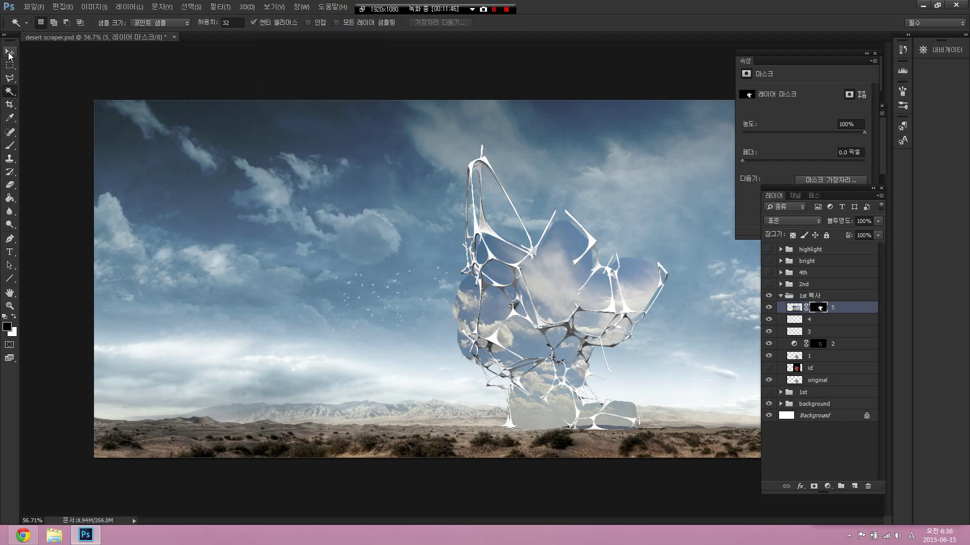
- Target layer 5's sky image instead of its mask and set the layer's blend mode to Overlay (오버레이)
{"action": "left_click", "coordinate": [10, 51]}
{"action": "left_click", "coordinate": [787, 308]}
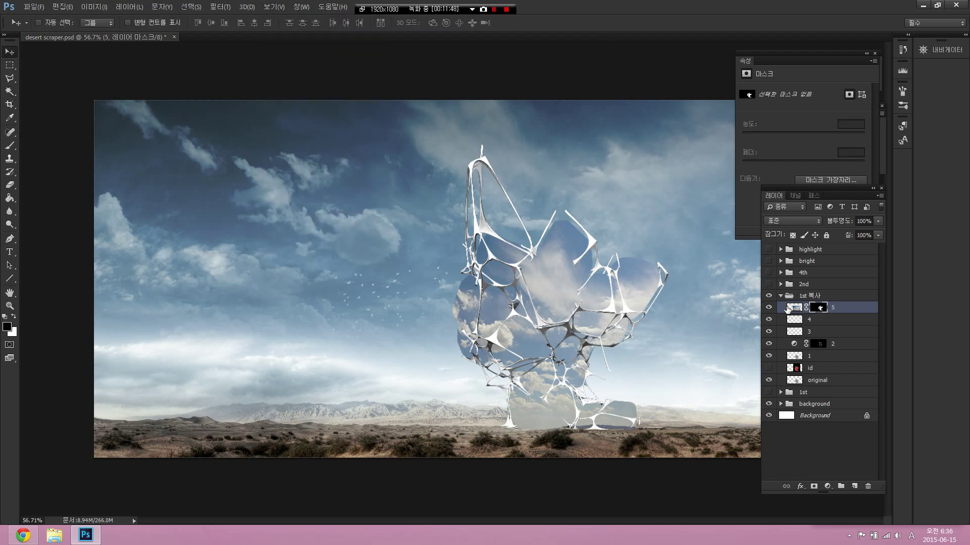
{"action": "left_click", "coordinate": [816, 307]}
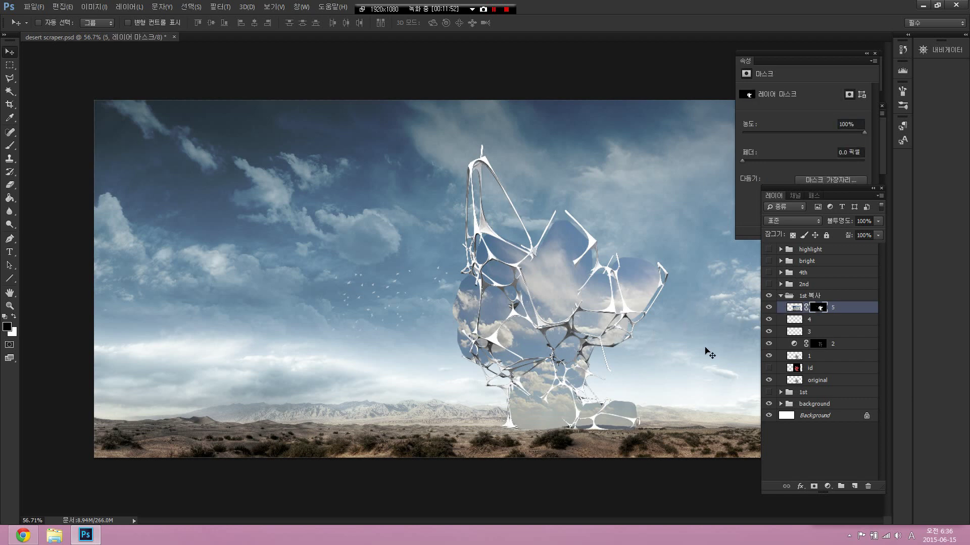
{"action": "left_click", "coordinate": [791, 309]}
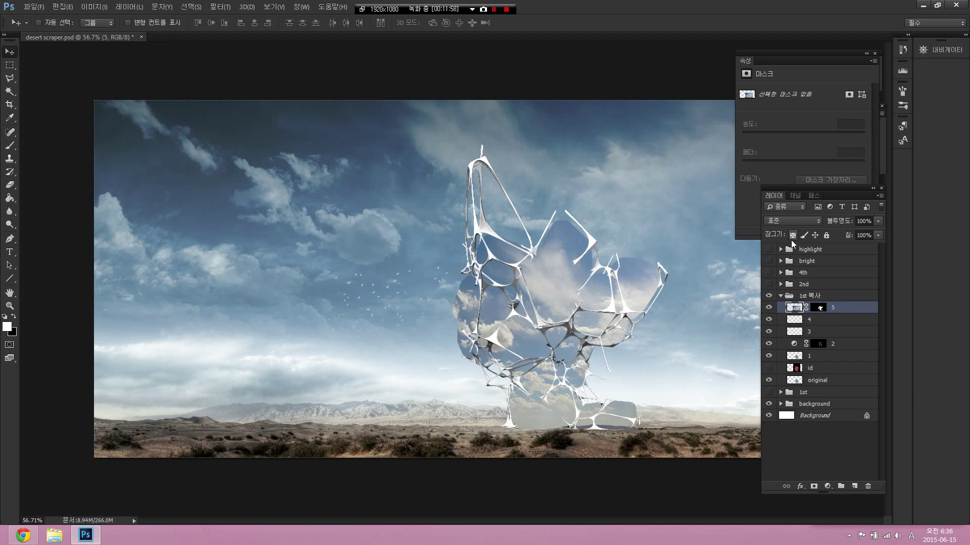
{"action": "left_click", "coordinate": [789, 226]}
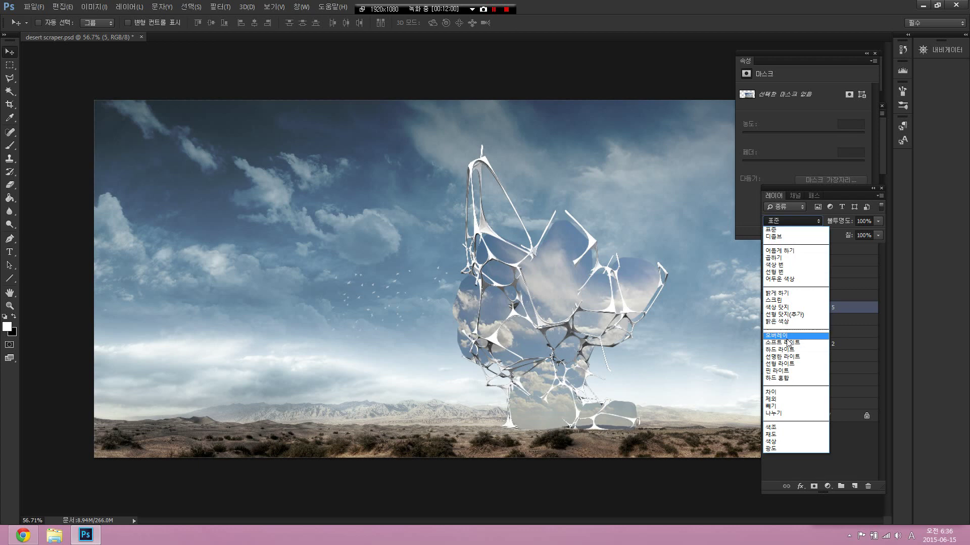
{"action": "left_click", "coordinate": [787, 336]}
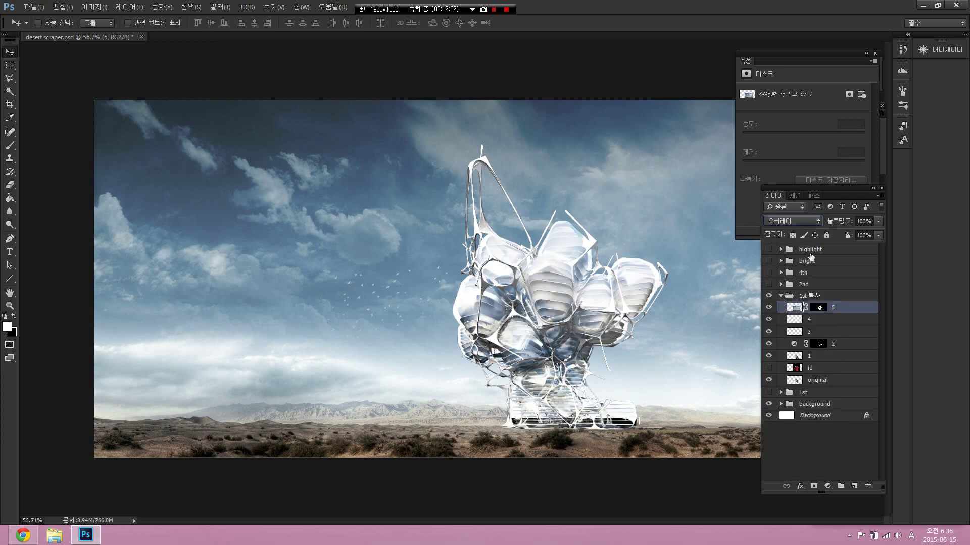
- Lower layer 5's opacity to 53% and toggle its visibility to compare the effect, leaving it visible
{"action": "left_click", "coordinate": [878, 222]}
{"action": "left_click_drag", "start_coordinate": [867, 235], "coordinate": [854, 230]}
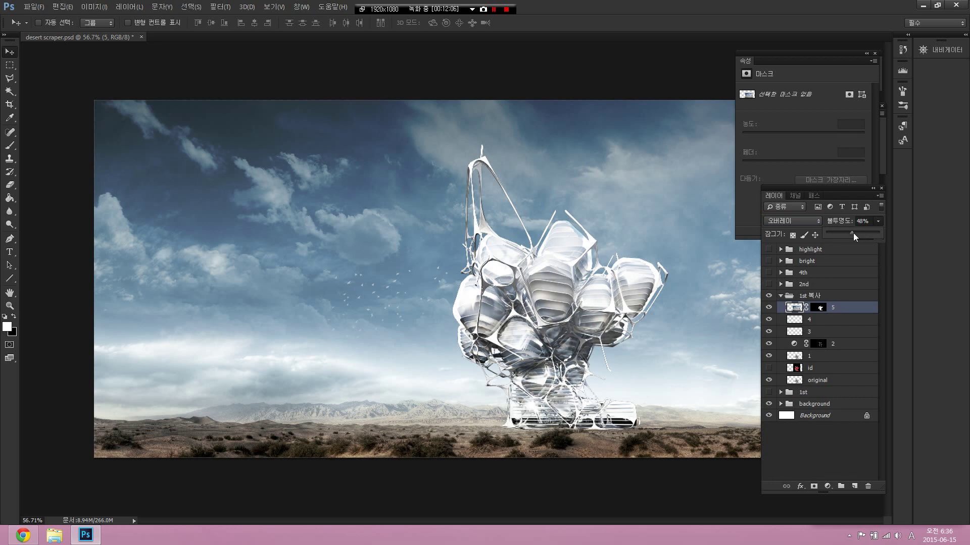
{"action": "left_click", "coordinate": [9, 53]}
{"action": "left_click", "coordinate": [769, 308]}
{"action": "left_click", "coordinate": [769, 308]}
{"action": "left_click", "coordinate": [769, 308]}
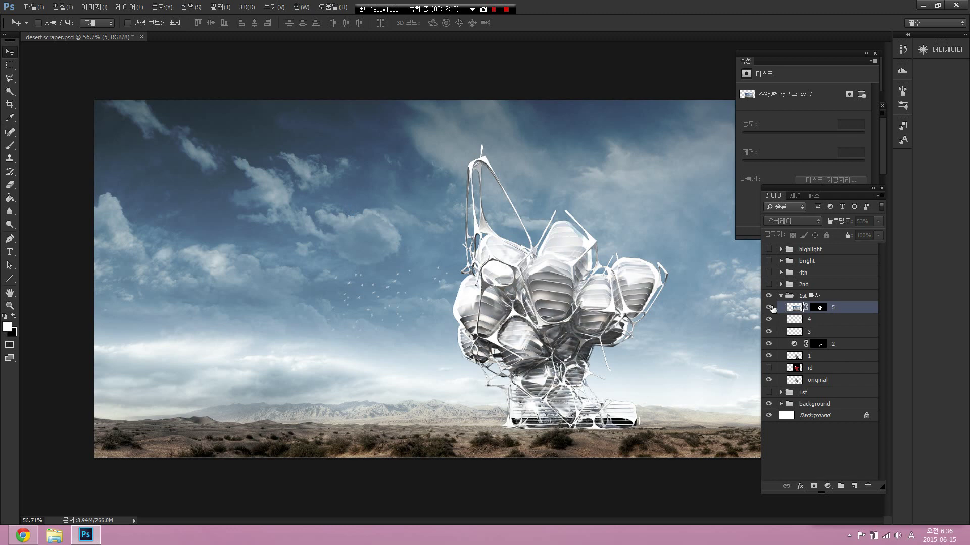
{"action": "left_click", "coordinate": [769, 308]}
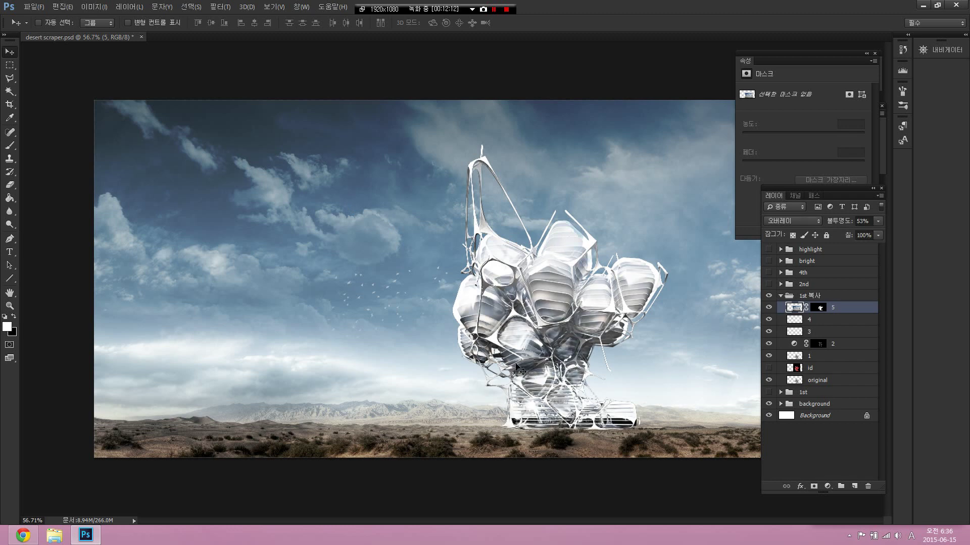
{"action": "left_click", "coordinate": [819, 308]}
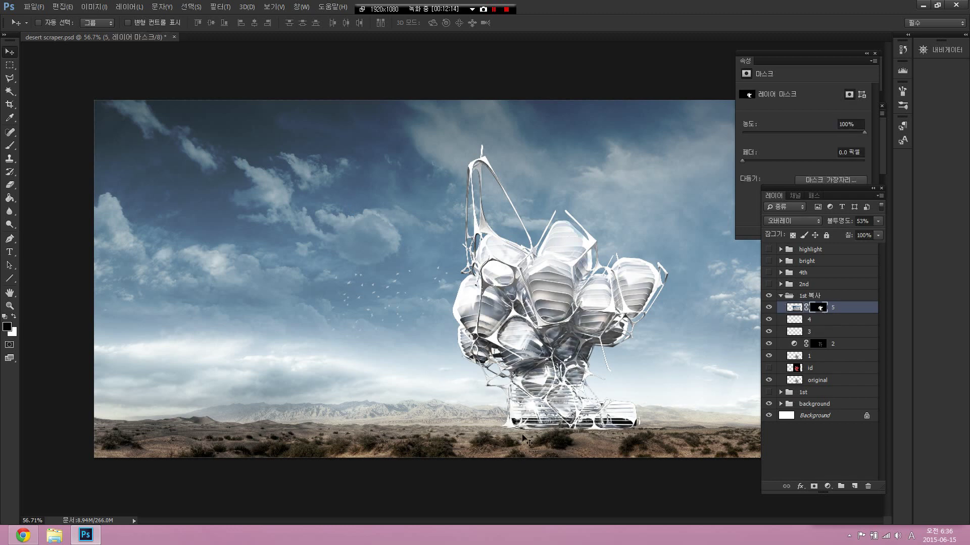
{"action": "left_click", "coordinate": [794, 307]}
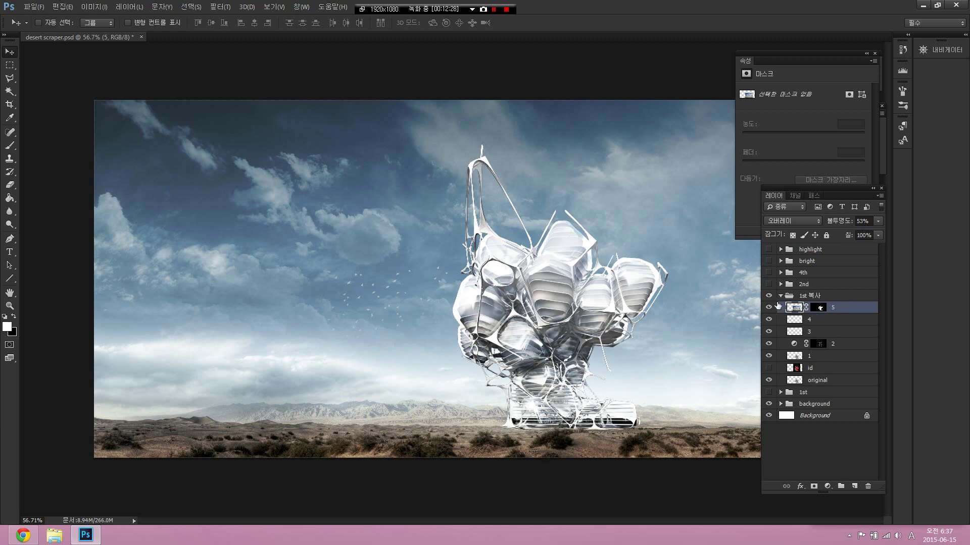
{"action": "left_click", "coordinate": [810, 368]}
{"action": "left_click", "coordinate": [768, 368]}
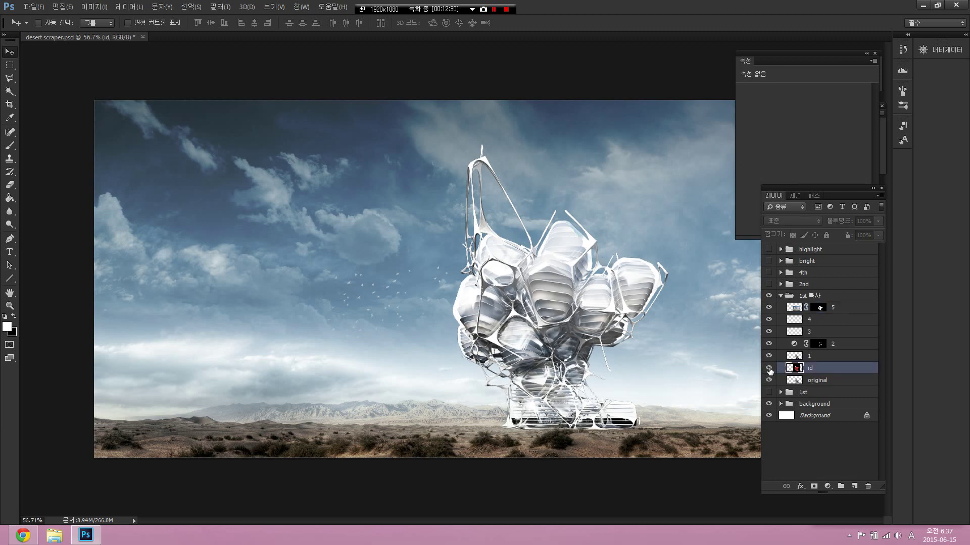
{"action": "left_click", "coordinate": [768, 368]}
- Add an empty layer above layer 5 and select the id layer's red panels with the Magic Wand, leaving the id layer hidden
{"action": "left_click", "coordinate": [840, 311]}
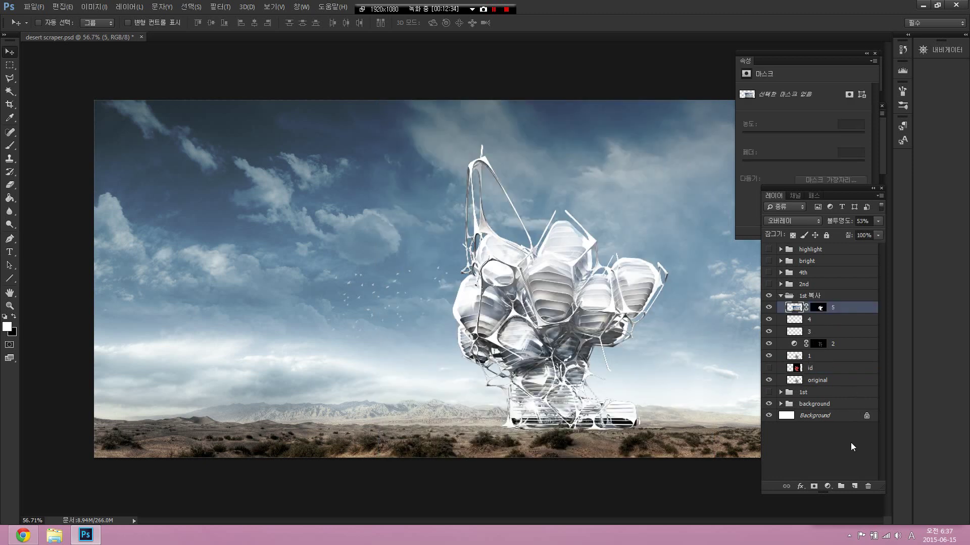
{"action": "left_click", "coordinate": [854, 487]}
{"action": "left_click", "coordinate": [769, 380]}
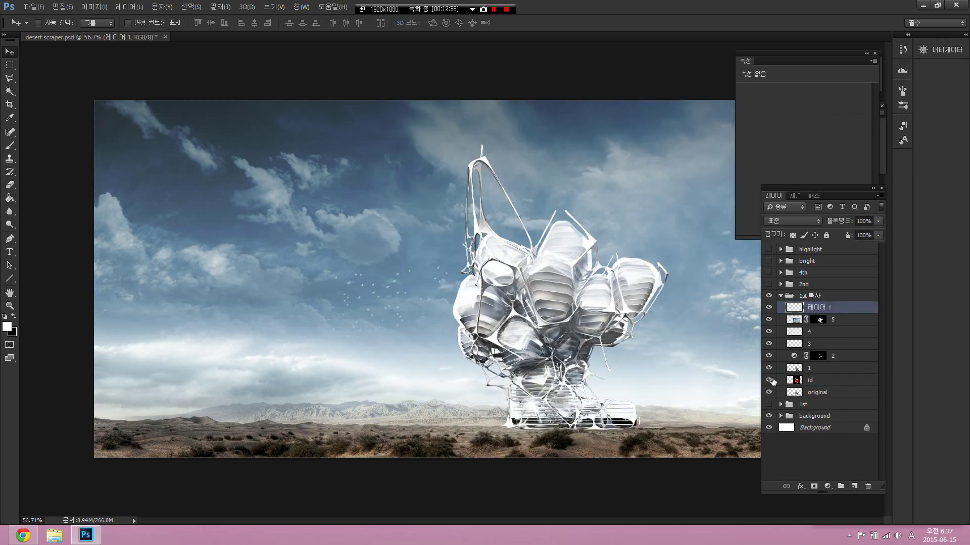
{"action": "left_click", "coordinate": [812, 382]}
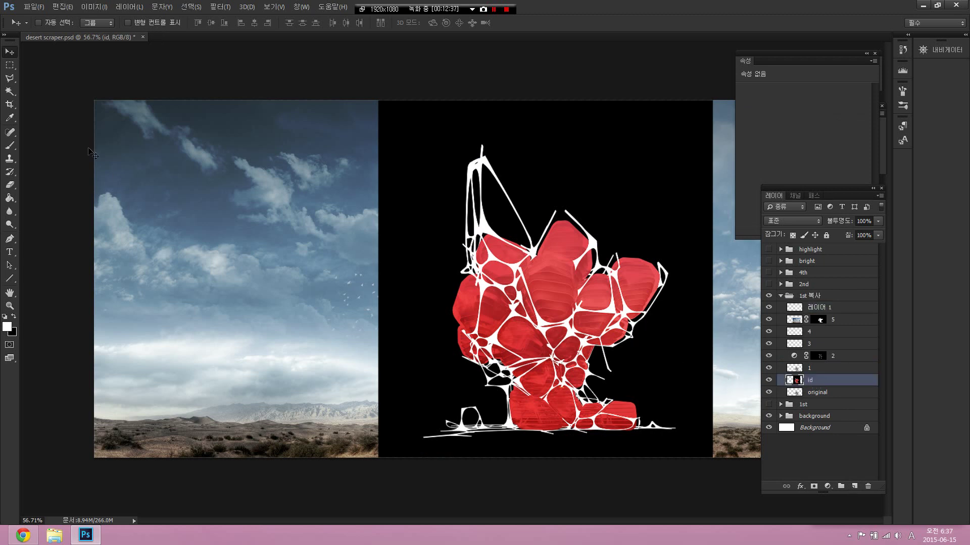
{"action": "key", "text": "w"}
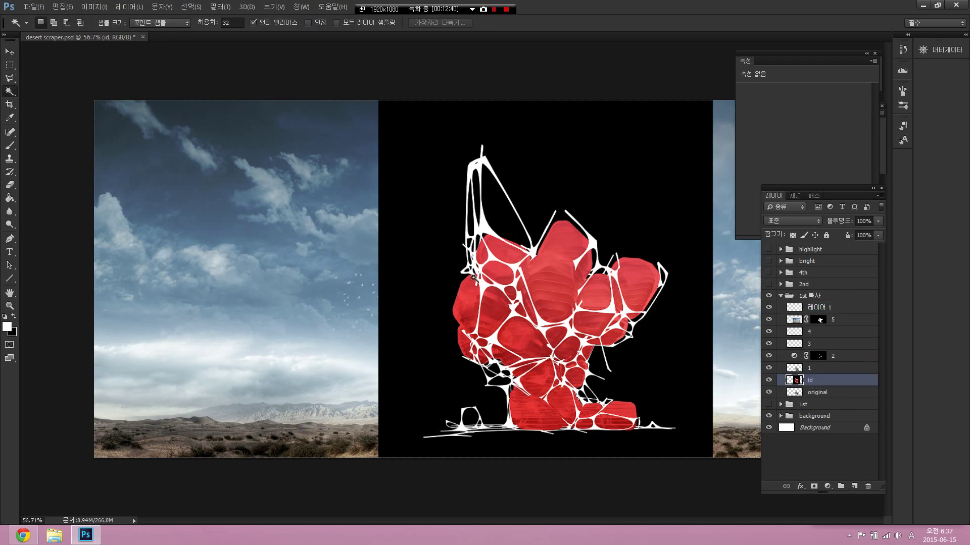
{"action": "left_click", "coordinate": [543, 277]}
{"action": "left_click", "coordinate": [768, 380]}
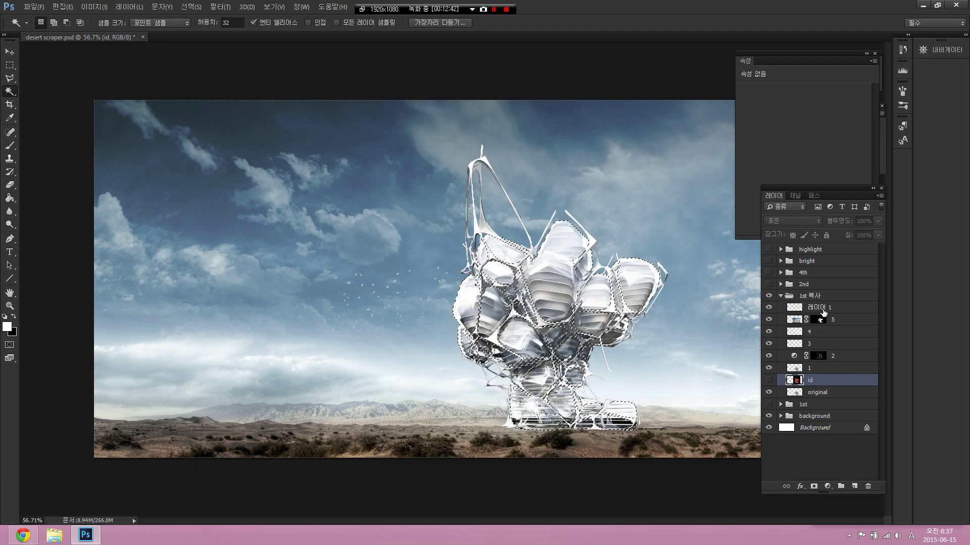
- Fill the panel selection on the new layer with pure red (ff0000), then clear the selection
{"action": "left_click", "coordinate": [823, 311]}
{"action": "key", "text": "g"}
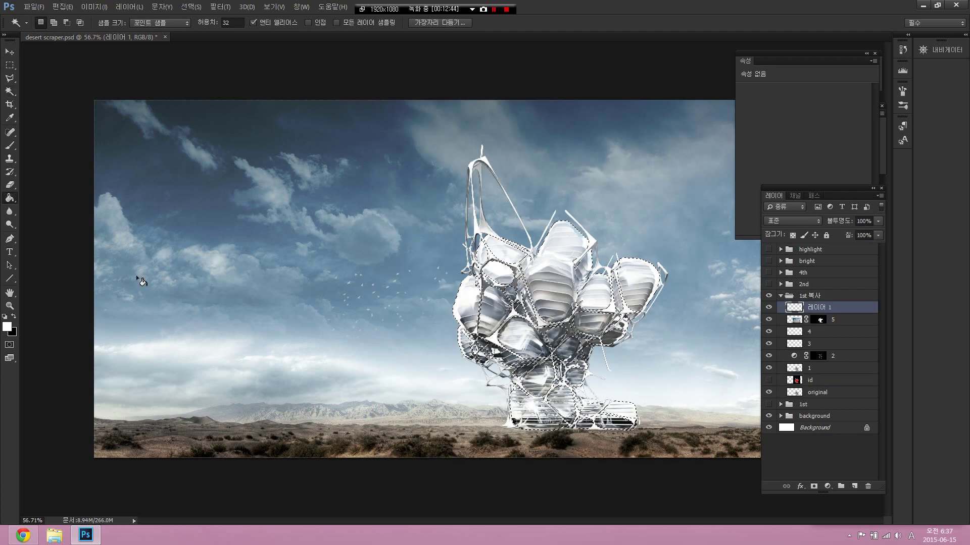
{"action": "left_click", "coordinate": [7, 327]}
{"action": "left_click_drag", "start_coordinate": [422, 168], "coordinate": [480, 138]}
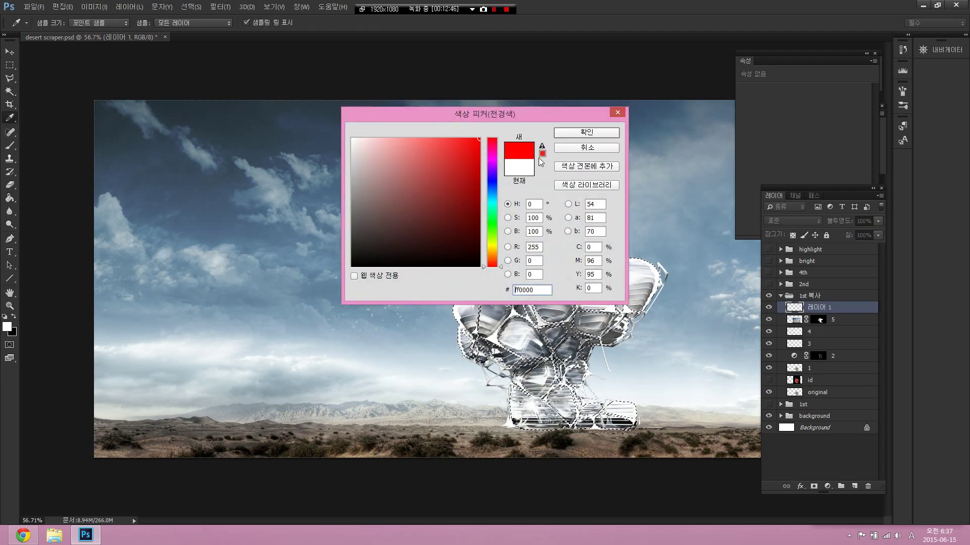
{"action": "left_click", "coordinate": [586, 132]}
{"action": "key", "text": "g"}
{"action": "left_click", "coordinate": [555, 291]}
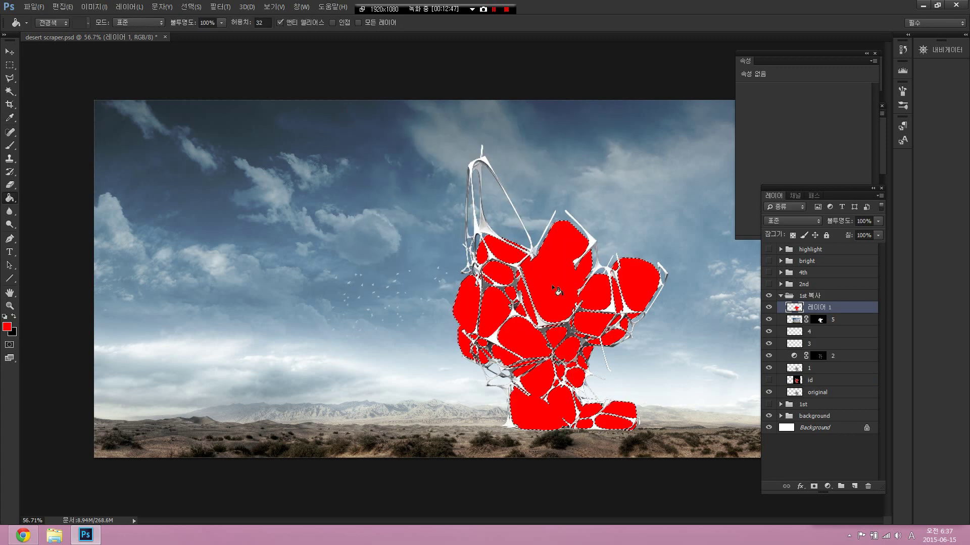
{"action": "key", "text": "ctrl+d"}
{"action": "key", "text": "v"}
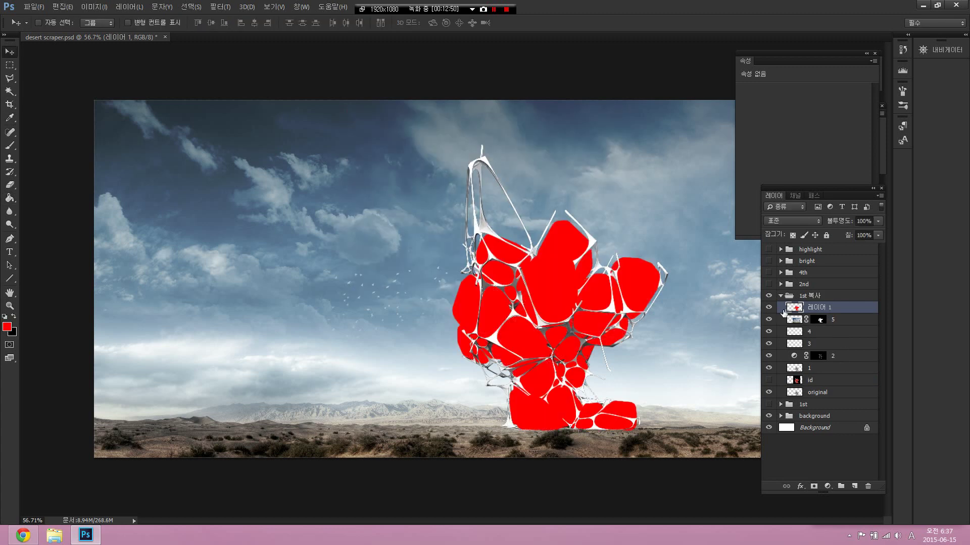
- Set the red layer's blend mode to Color (색상) and its opacity to 9%, toggling its visibility to compare
{"action": "left_click", "coordinate": [792, 221]}
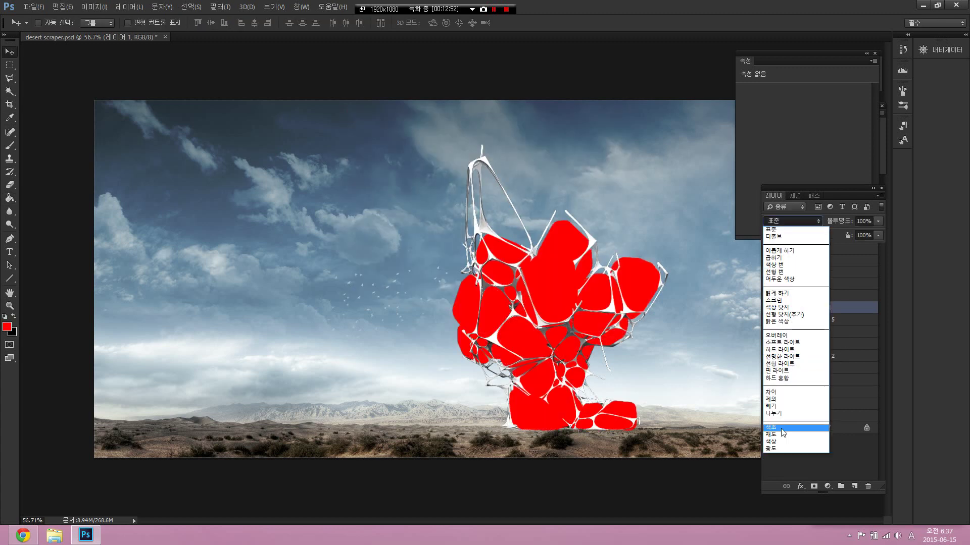
{"action": "left_click", "coordinate": [780, 442]}
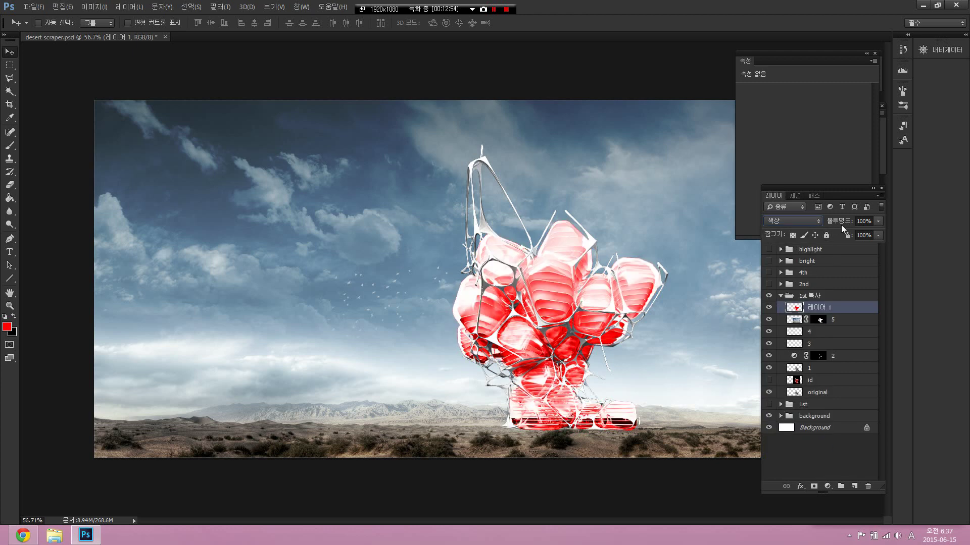
{"action": "left_click", "coordinate": [878, 221]}
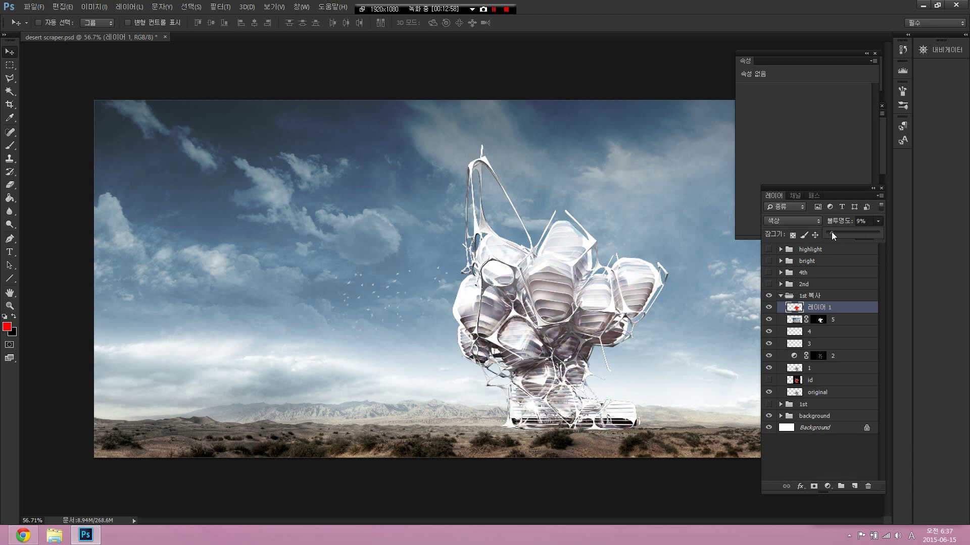
{"action": "left_click", "coordinate": [769, 307]}
{"action": "left_click", "coordinate": [770, 308]}
{"action": "left_click", "coordinate": [769, 308]}
{"action": "left_click", "coordinate": [770, 308]}
{"action": "left_click", "coordinate": [769, 308]}
- Raise the red layer's opacity to 26% and toggle its visibility to compare the tint
{"action": "left_click", "coordinate": [843, 235]}
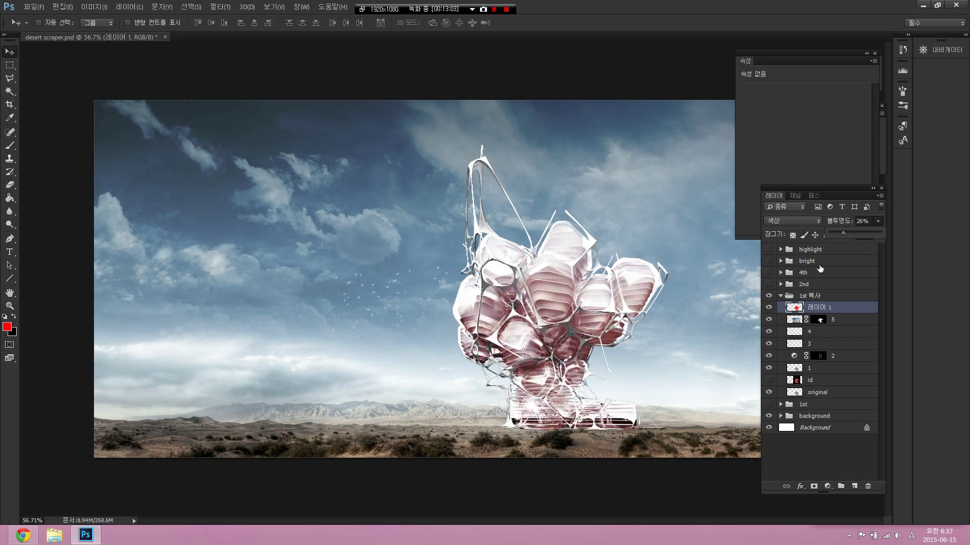
{"action": "left_click", "coordinate": [769, 310]}
{"action": "left_click", "coordinate": [769, 310]}
{"action": "left_click", "coordinate": [769, 310]}
{"action": "left_click", "coordinate": [769, 307]}
{"action": "scroll", "coordinate": [586, 356], "scroll_direction": "up", "scroll_amount": 1}
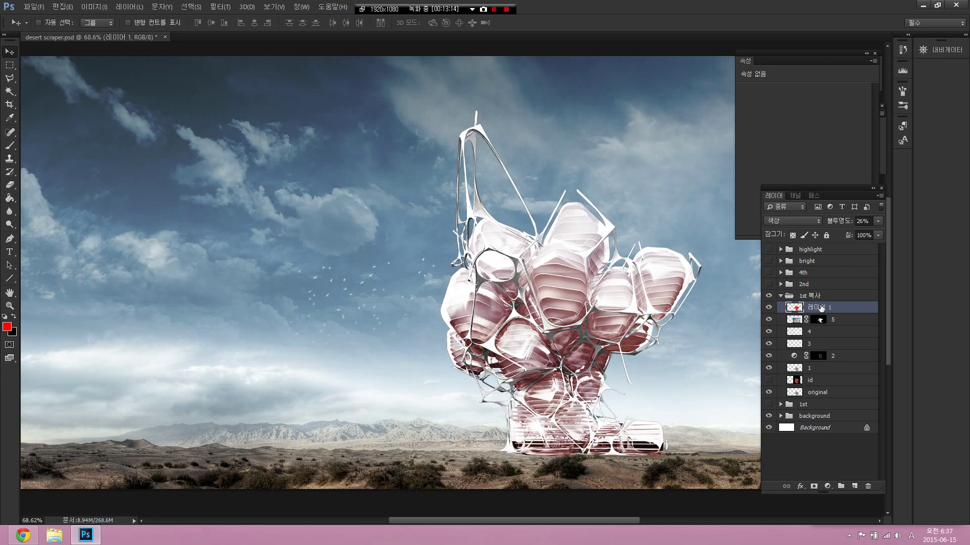
- Delete the red tint layer from the 1st 복사 group, keeping the group expanded
{"action": "key", "text": "Delete"}
{"action": "scroll", "coordinate": [645, 343], "scroll_direction": "down", "scroll_amount": 2}
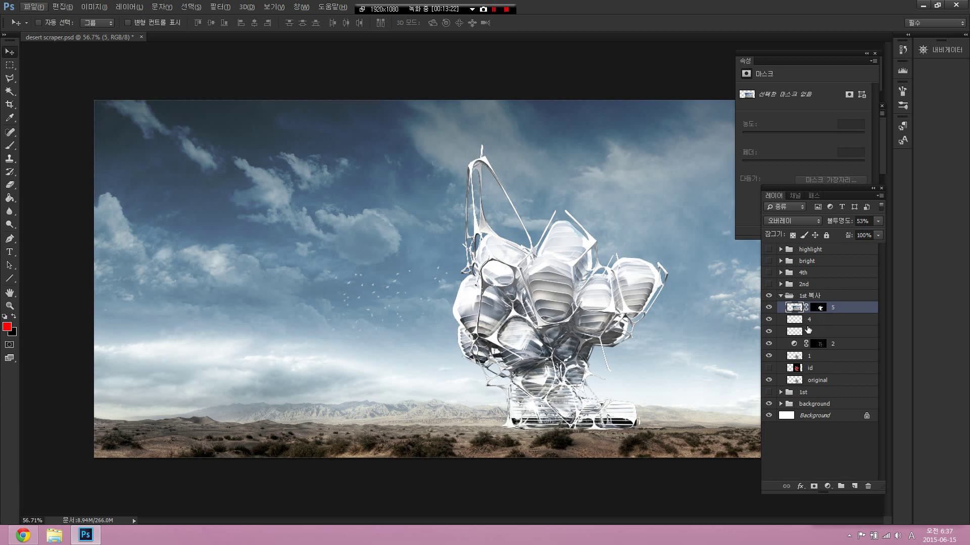
{"action": "left_click", "coordinate": [780, 296]}
{"action": "left_click", "coordinate": [780, 297]}
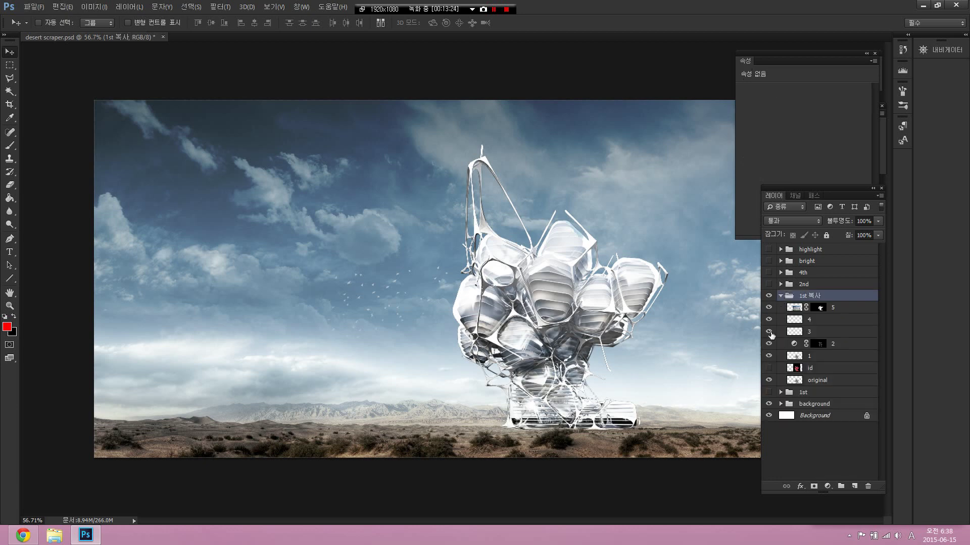
- Add a new empty layer directly above layer 5 in the 1st 복사 group
{"action": "left_click", "coordinate": [839, 309]}
{"action": "scroll", "coordinate": [450, 273], "scroll_direction": "down", "scroll_amount": 1}
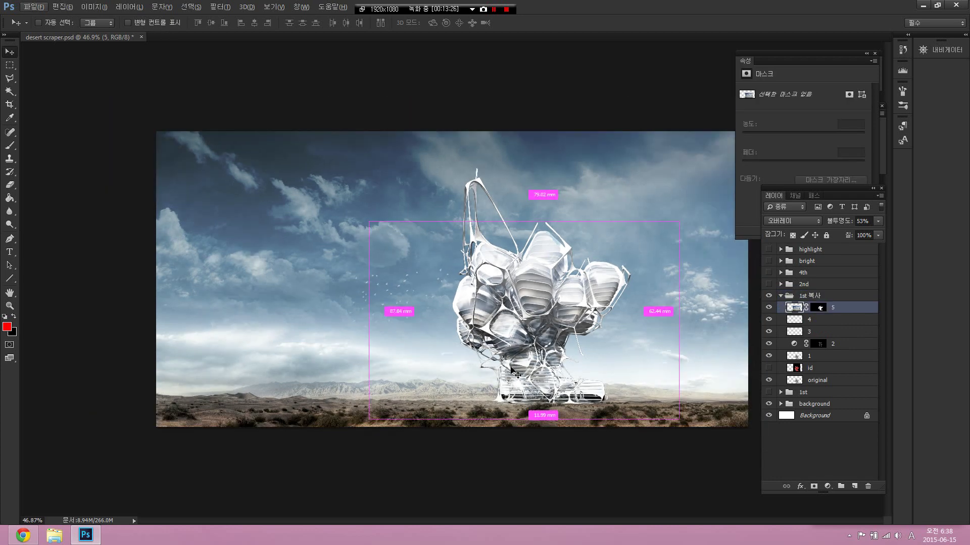
{"action": "mouse_move", "coordinate": [528, 409]}
{"action": "left_mouse_down"}
{"action": "mouse_move", "coordinate": [434, 333]}
{"action": "mouse_move", "coordinate": [483, 411]}
{"action": "mouse_move", "coordinate": [518, 402]}
{"action": "left_mouse_up"}
{"action": "key", "text": "Escape"}
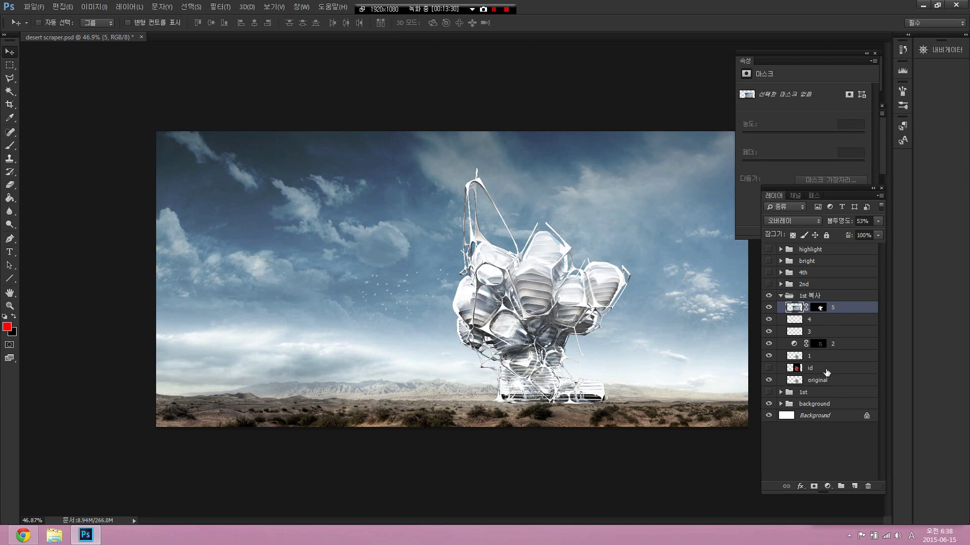
{"action": "left_click", "coordinate": [853, 487]}
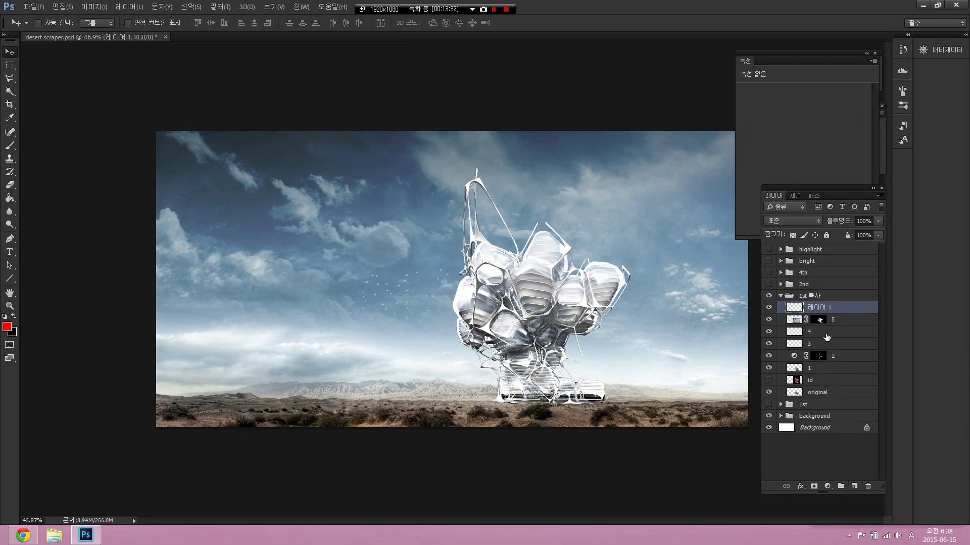
- Show the id layer, select its red panels with the Magic Wand at tolerance 32, and hide the layer again
{"action": "left_click", "coordinate": [816, 380]}
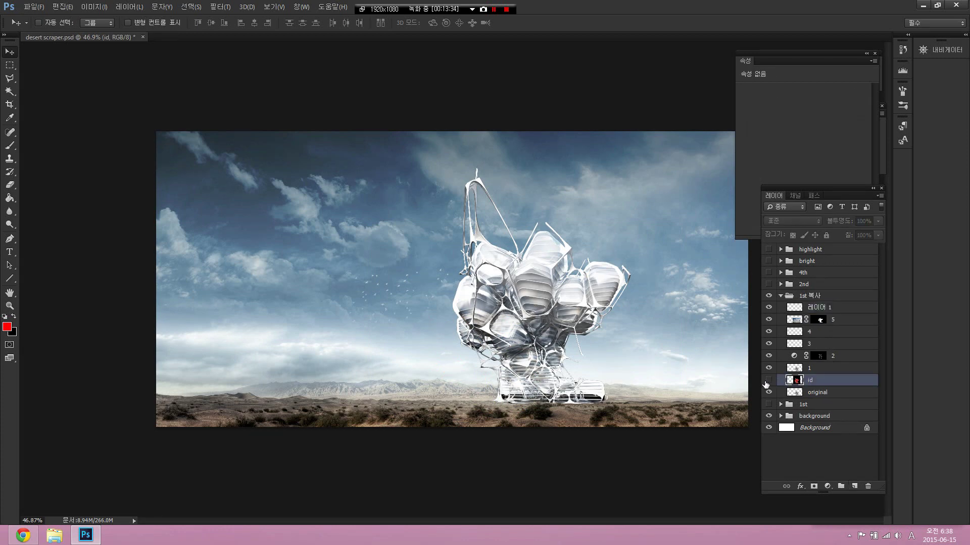
{"action": "left_click", "coordinate": [768, 381]}
{"action": "scroll", "coordinate": [525, 338], "scroll_direction": "up", "scroll_amount": 2}
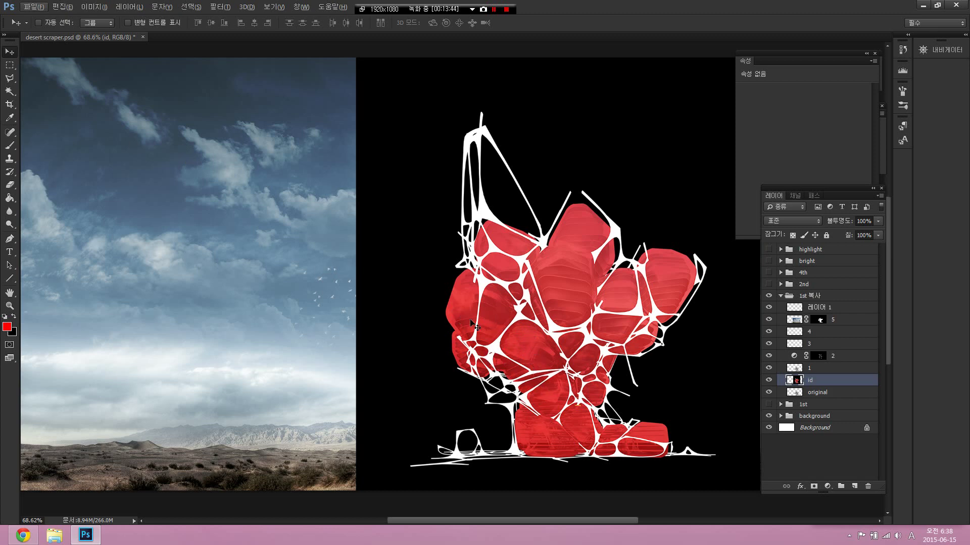
{"action": "key", "text": "w"}
{"action": "key", "text": "alt+w"}
{"action": "key", "text": "Escape"}
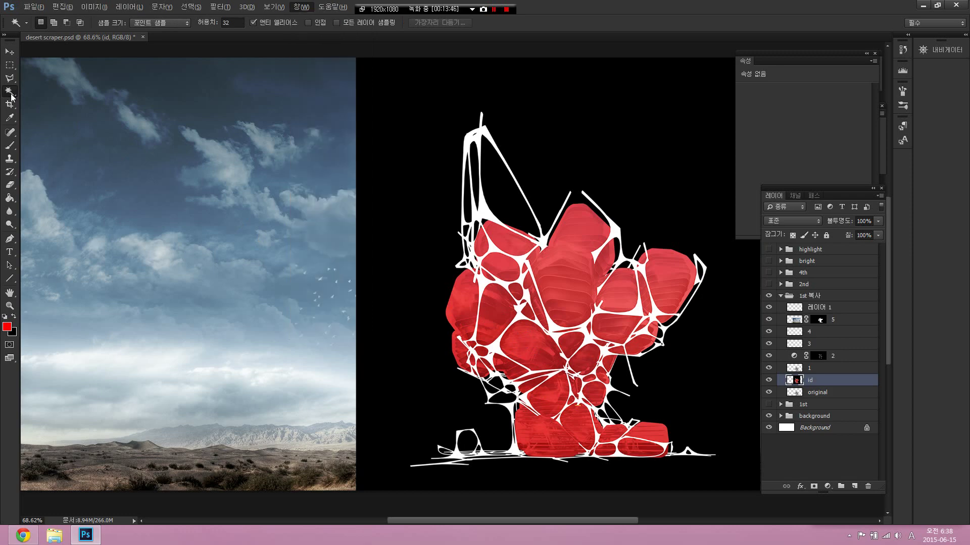
{"action": "left_click", "coordinate": [502, 302]}
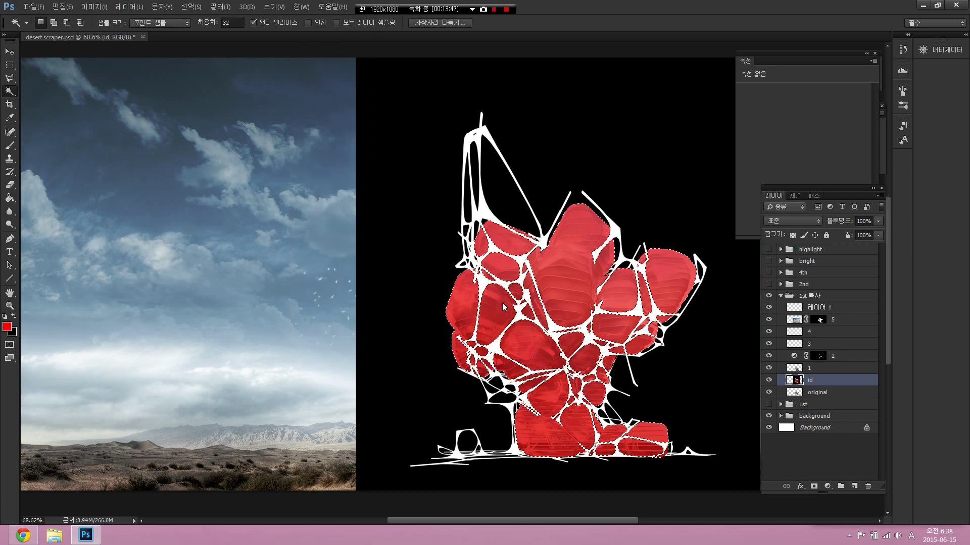
{"action": "left_click", "coordinate": [769, 380]}
- Paint black at 40% brush opacity over the tower's lower selected panels on the new layer, then clear the selection
{"action": "left_click", "coordinate": [829, 307]}
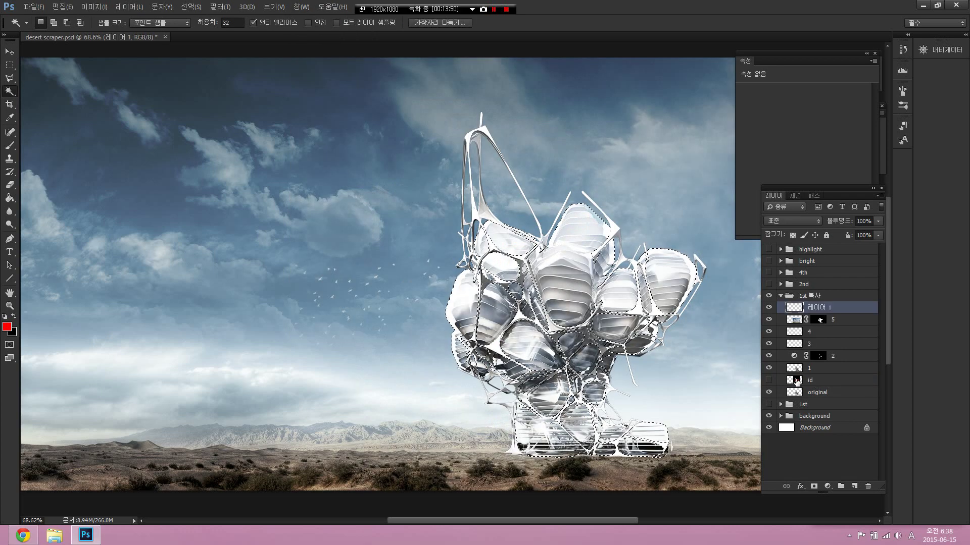
{"action": "scroll", "coordinate": [493, 344], "scroll_direction": "down", "scroll_amount": 3}
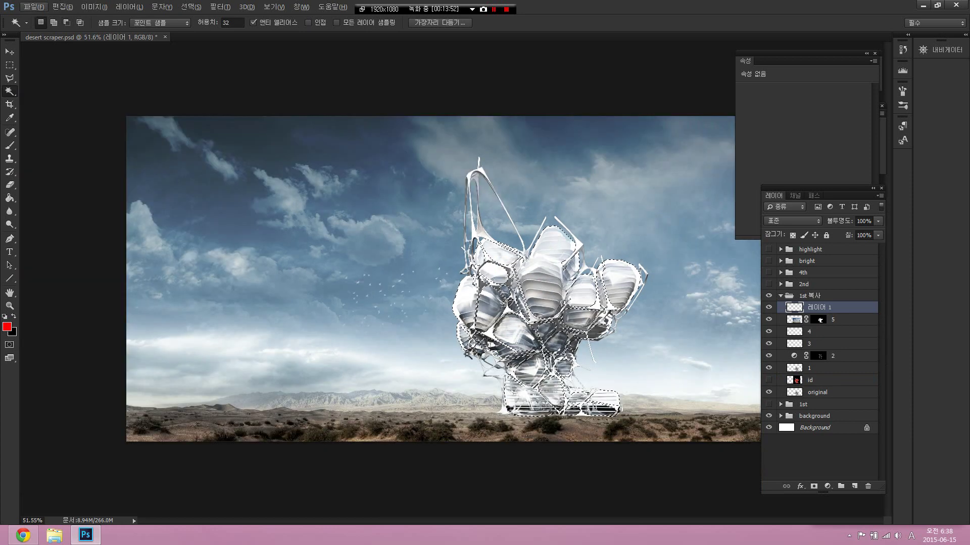
{"action": "key", "text": "v"}
{"action": "key", "text": "b"}
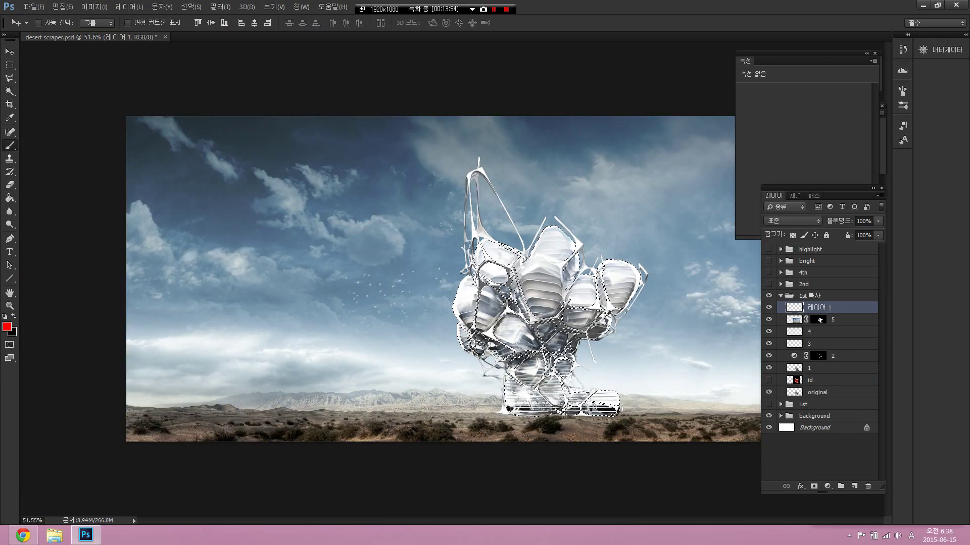
{"action": "key", "text": "x"}
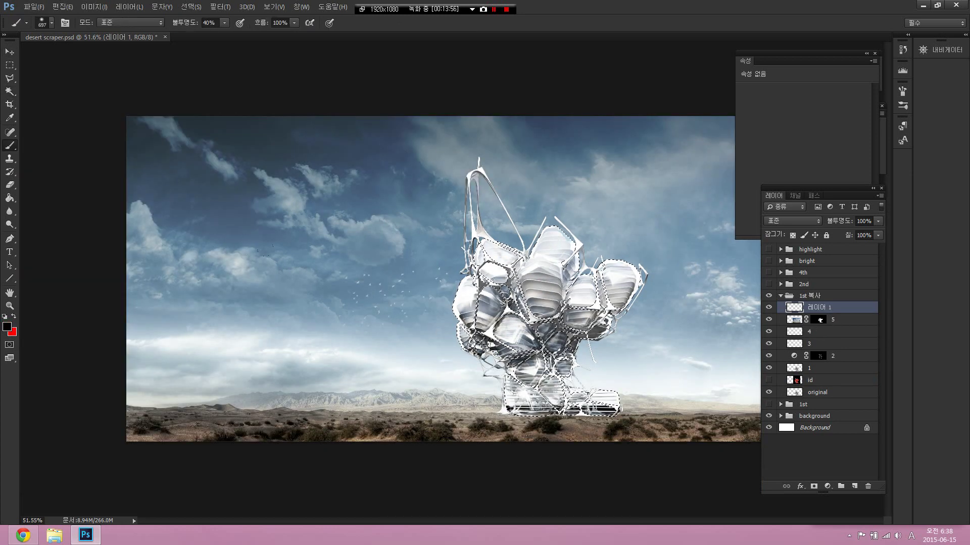
{"action": "mouse_move", "coordinate": [339, 319]}
{"action": "left_mouse_down"}
{"action": "mouse_move", "coordinate": [352, 320]}
{"action": "mouse_move", "coordinate": [337, 341]}
{"action": "mouse_move", "coordinate": [344, 294]}
{"action": "mouse_move", "coordinate": [347, 375]}
{"action": "left_mouse_up"}
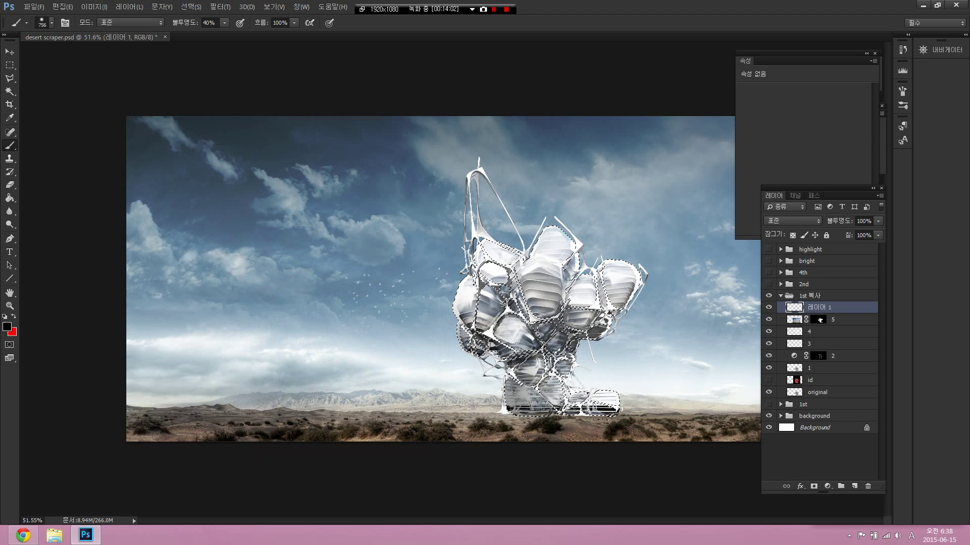
{"action": "key", "text": "v"}
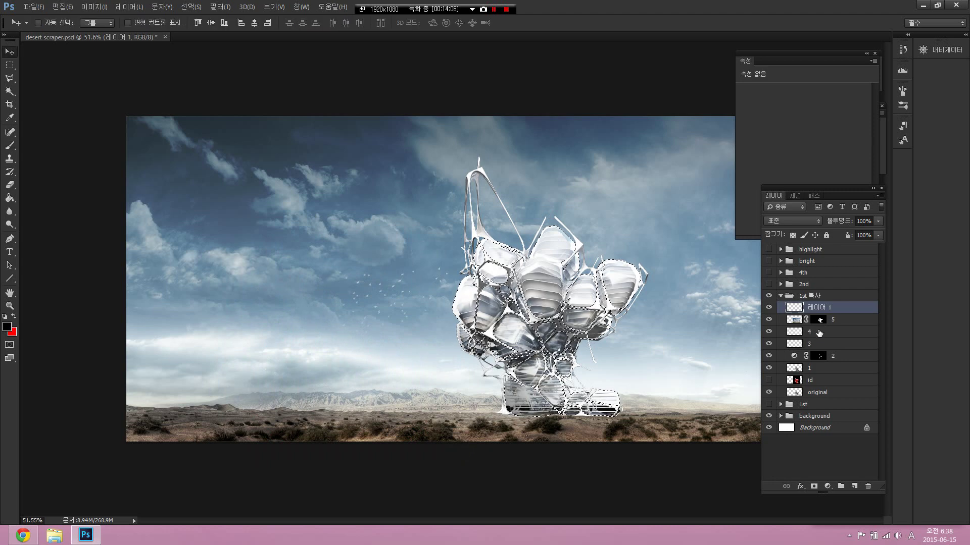
{"action": "key", "text": "ctrl+d"}
- Toggle the black shading layer's visibility to compare the tower with and without it, leaving it visible
{"action": "left_click", "coordinate": [769, 308]}
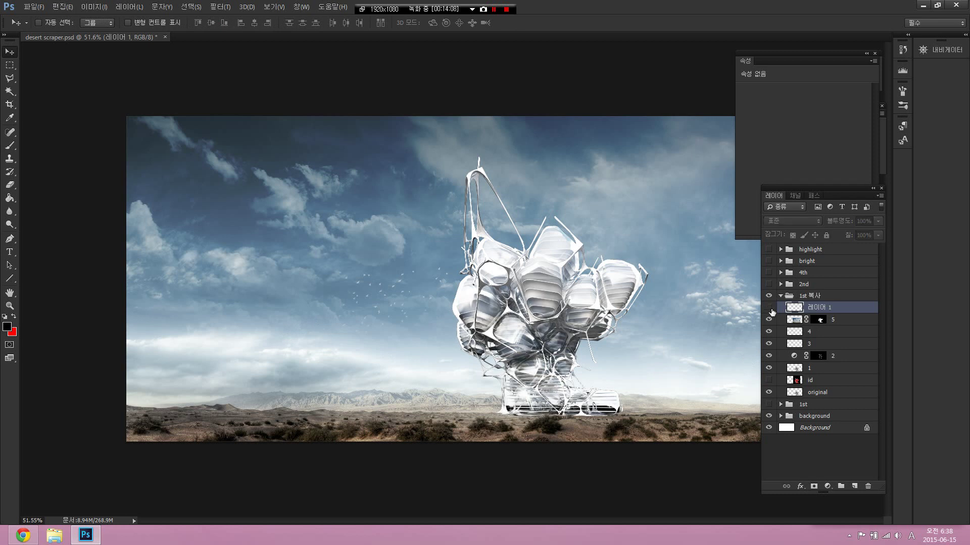
{"action": "left_click", "coordinate": [769, 309]}
{"action": "left_click", "coordinate": [769, 308]}
{"action": "left_click", "coordinate": [769, 309]}
{"action": "left_click", "coordinate": [770, 308]}
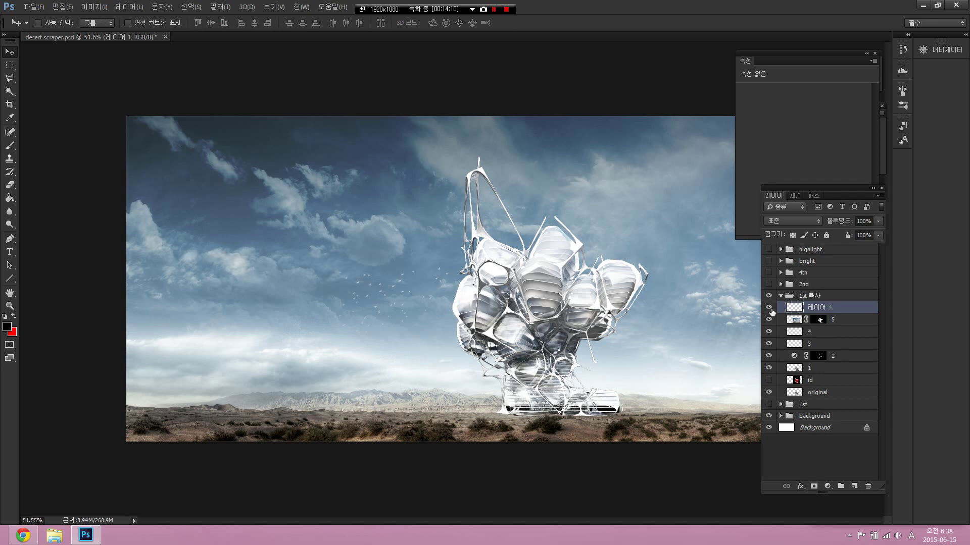
{"action": "left_click", "coordinate": [770, 308]}
{"action": "left_click", "coordinate": [770, 308]}
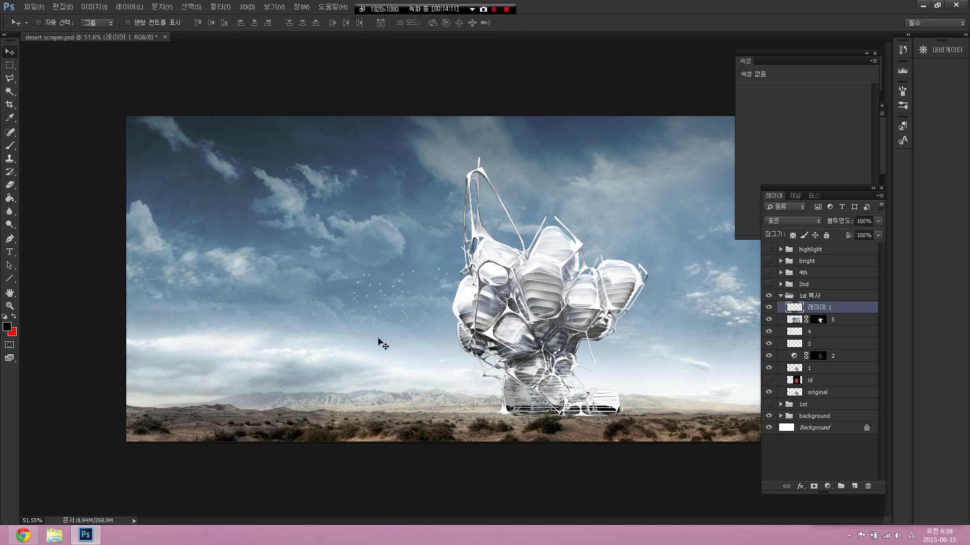
- Erase part of the black shading on the new layer with the Eraser at 100% opacity
{"action": "key", "text": "e"}
{"action": "mouse_move", "coordinate": [419, 341]}
{"action": "left_mouse_down"}
{"action": "mouse_move", "coordinate": [445, 346]}
{"action": "mouse_move", "coordinate": [414, 117]}
{"action": "mouse_move", "coordinate": [415, 126]}
{"action": "left_mouse_up"}
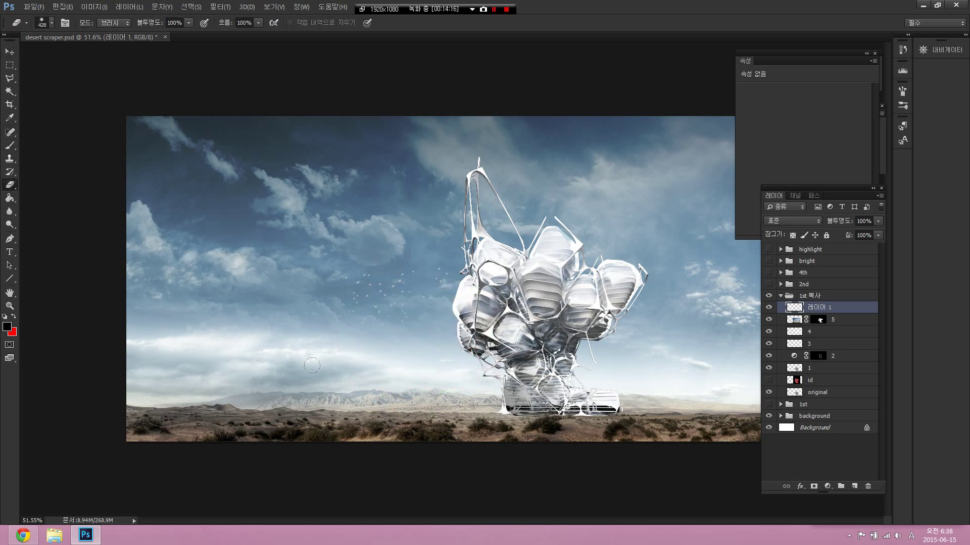
{"action": "key", "text": "v"}
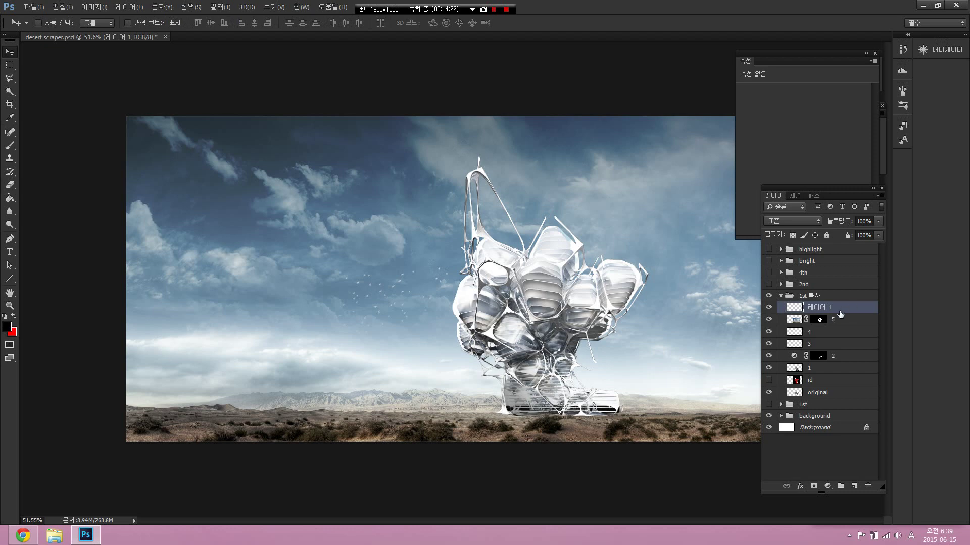
- Set the black shading layer's blend mode to Overlay (오버레이)
{"action": "left_click", "coordinate": [804, 219]}
{"action": "left_click", "coordinate": [804, 218]}
{"action": "left_click", "coordinate": [804, 218]}
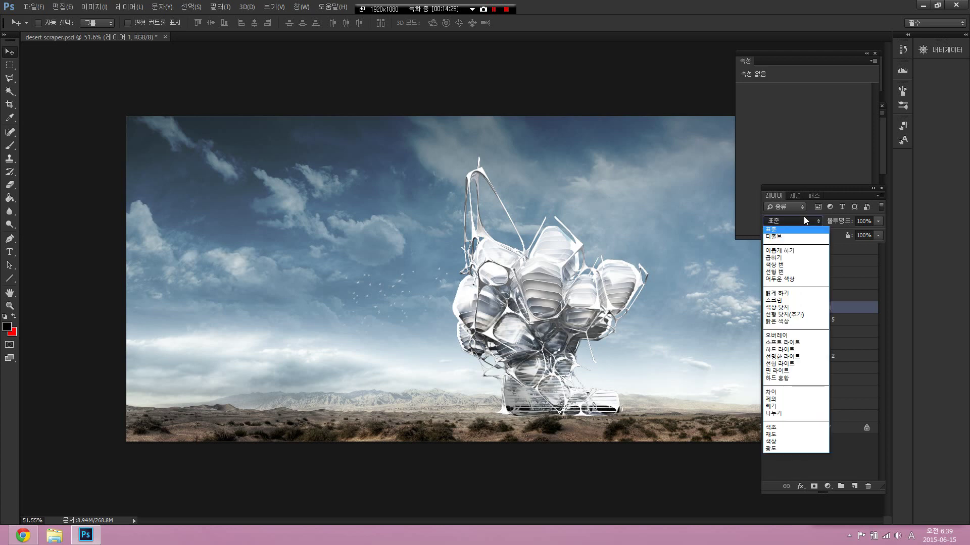
{"action": "left_click", "coordinate": [808, 336]}
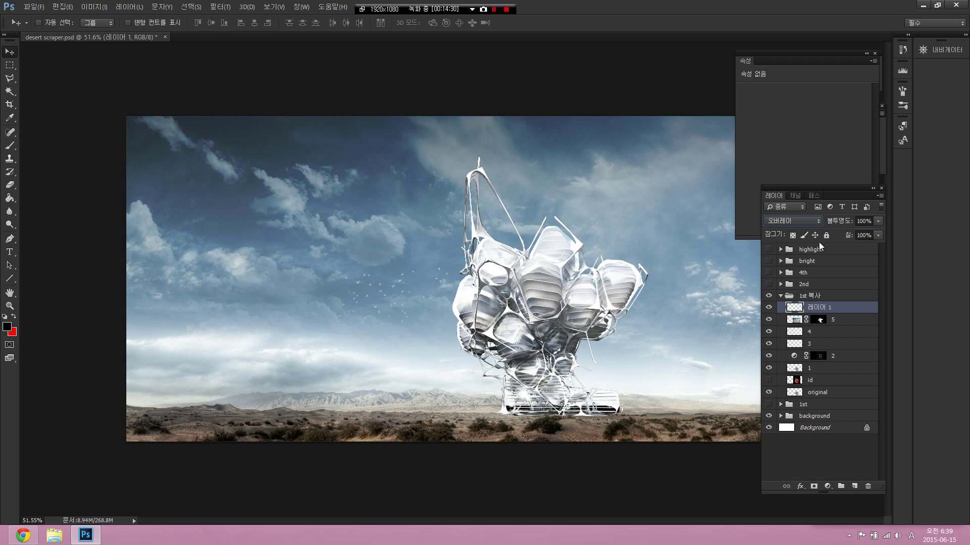
- Toggle the Overlay black shading layer's visibility to compare the tower with and without it, leaving it visible
{"action": "left_click", "coordinate": [769, 308]}
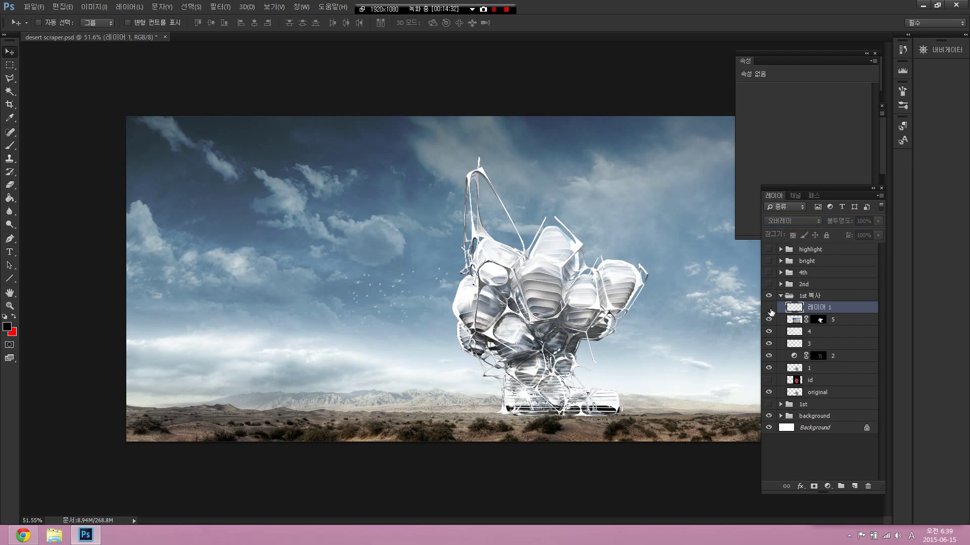
{"action": "left_click", "coordinate": [768, 308]}
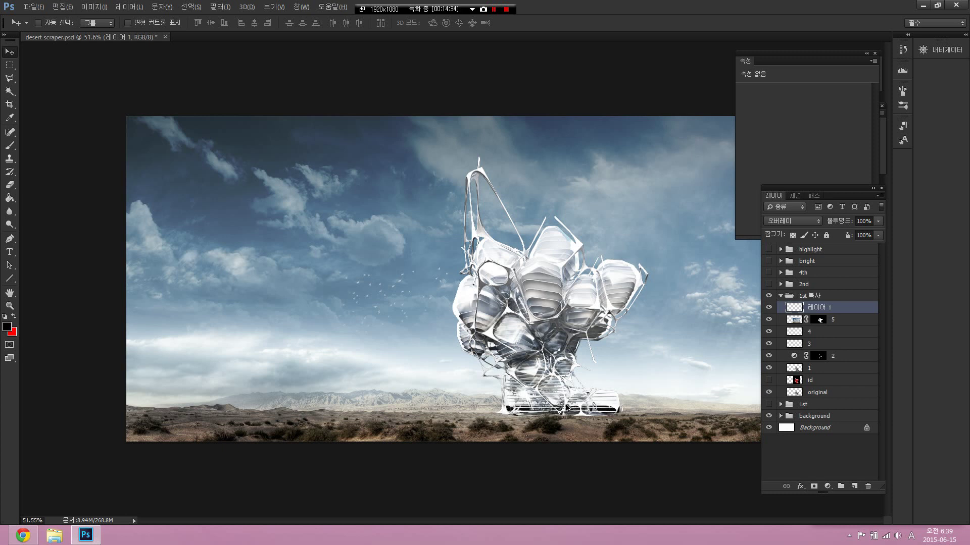
{"action": "key", "text": "alt"}
{"action": "key", "text": "ctrl"}
{"action": "left_click", "coordinate": [769, 309]}
{"action": "left_click", "coordinate": [769, 309]}
{"action": "left_click", "coordinate": [768, 309]}
{"action": "left_click", "coordinate": [768, 309]}
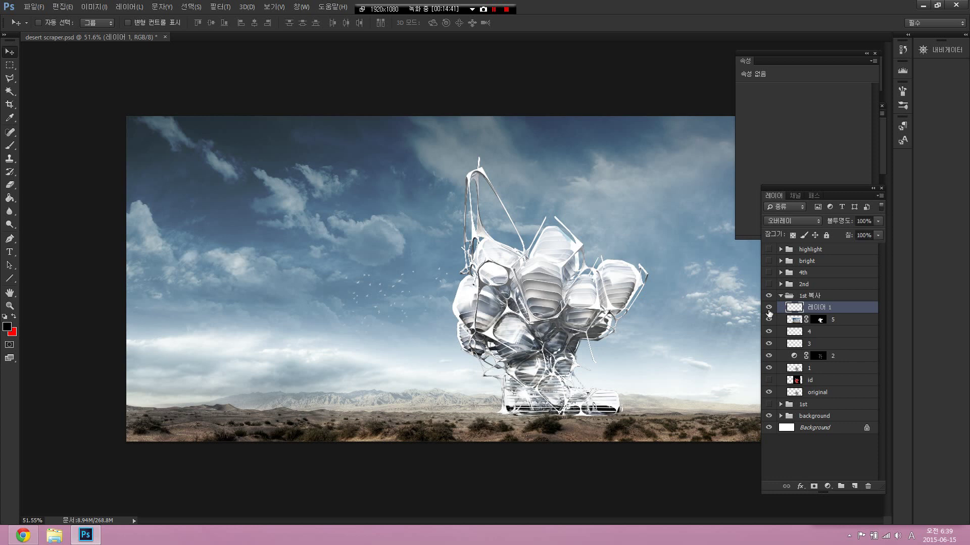
- Reduce the black shading layer's opacity to 65% and check its effect by toggling its visibility
{"action": "left_click", "coordinate": [878, 222]}
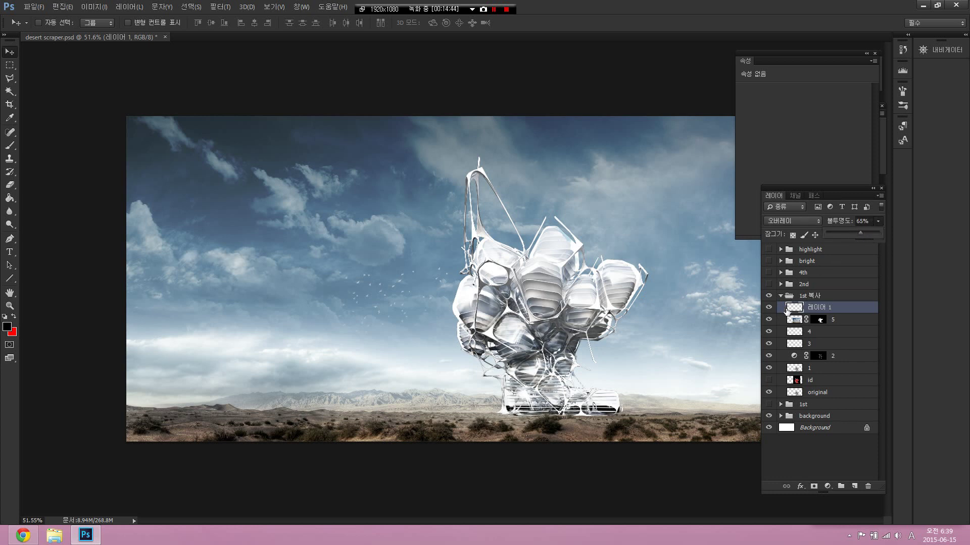
{"action": "left_click", "coordinate": [769, 309]}
{"action": "left_click", "coordinate": [769, 309]}
- Duplicate the black shading layer six times and compare the tower with and without the copies
{"action": "key", "text": "ctrl+j"}
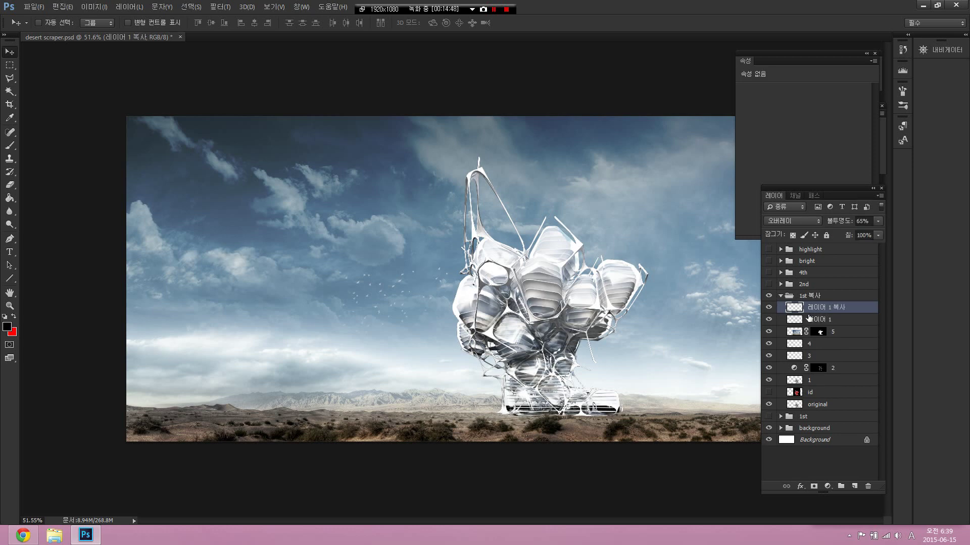
{"action": "key", "text": "ctrl+j"}
{"action": "key", "text": "ctrl+j"}
{"action": "key", "text": "ctrl+j"}
{"action": "key", "text": "ctrl+j"}
{"action": "key", "text": "ctrl+j"}
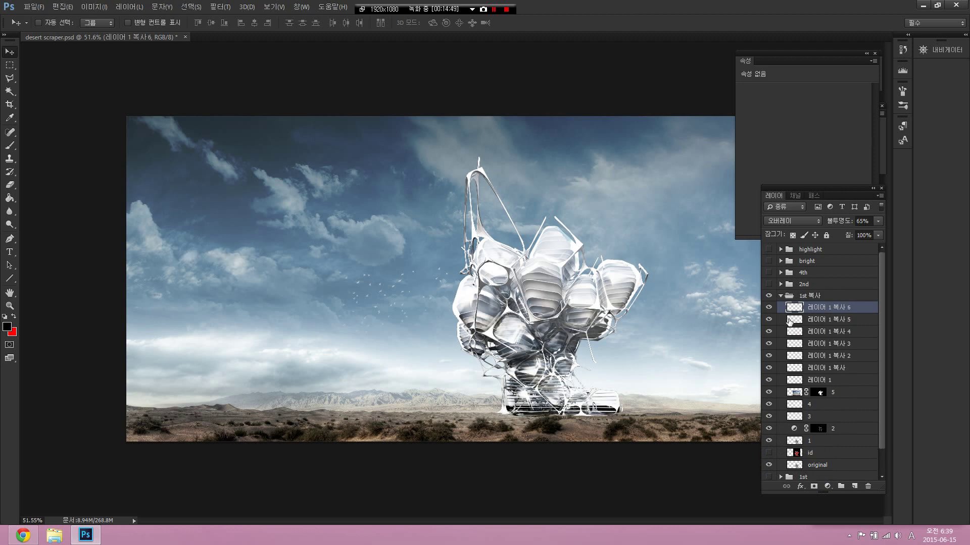
{"action": "left_click", "coordinate": [769, 309]}
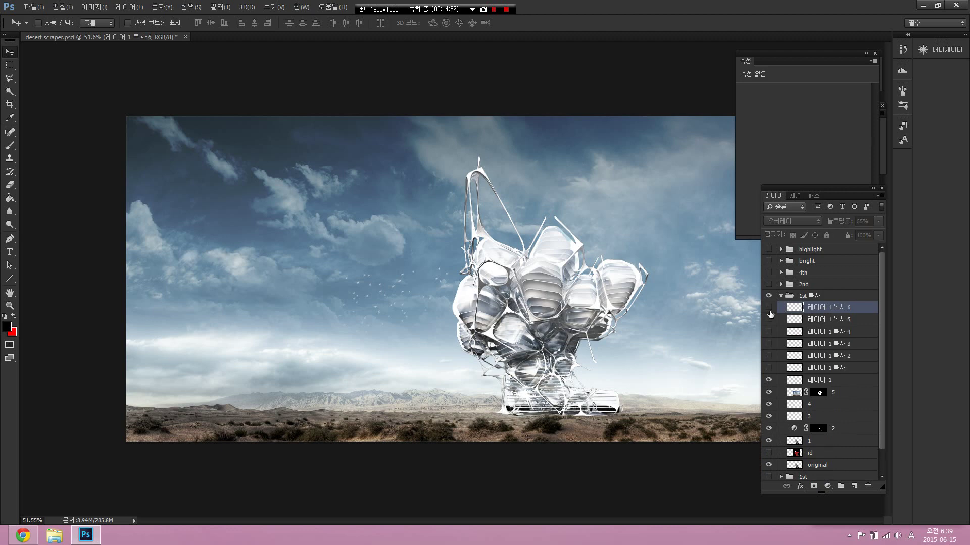
- Delete the black shading copies 3 to 6, keeping the original and its first two copies
{"action": "left_click", "coordinate": [823, 369]}
{"action": "left_click", "coordinate": [832, 346]}
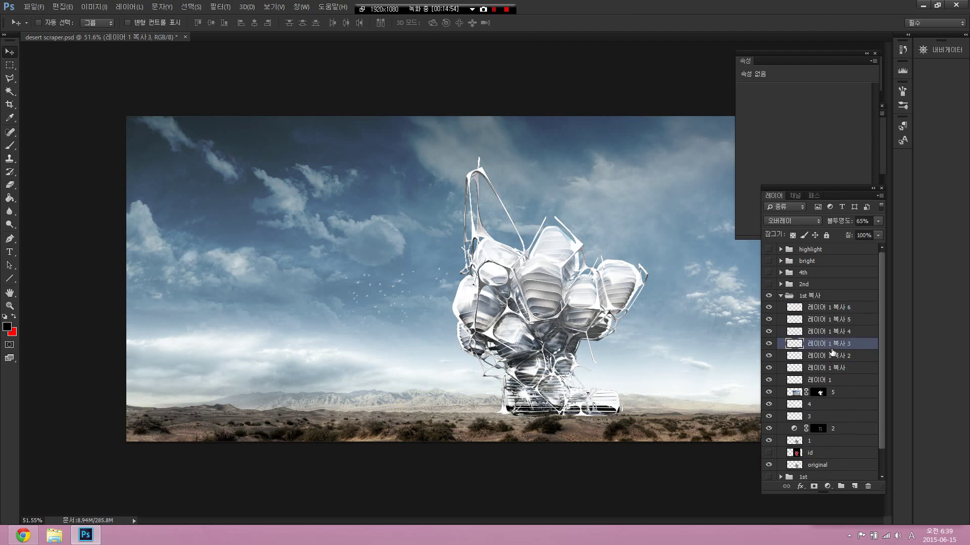
{"action": "left_click", "coordinate": [835, 309], "text": "shift"}
{"action": "key", "text": "Delete"}
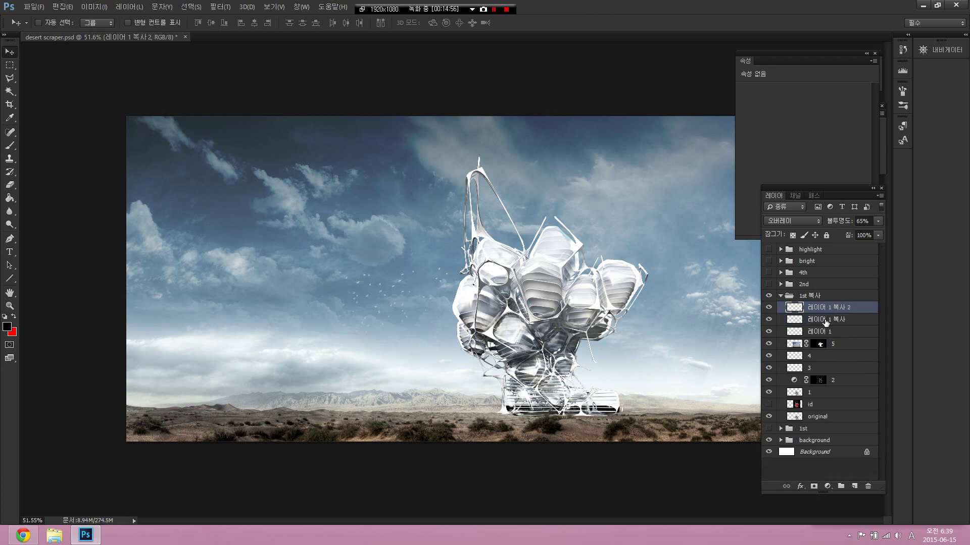
- Compare the three stacked black shading layers' effect on the tower's lower part by toggling their visibility
{"action": "left_click", "coordinate": [821, 325]}
{"action": "left_click", "coordinate": [821, 331]}
{"action": "left_click", "coordinate": [822, 321]}
{"action": "left_click", "coordinate": [822, 309]}
{"action": "left_click", "coordinate": [820, 330]}
{"action": "left_click", "coordinate": [821, 308]}
{"action": "scroll", "coordinate": [548, 398], "scroll_direction": "up", "scroll_amount": 6}
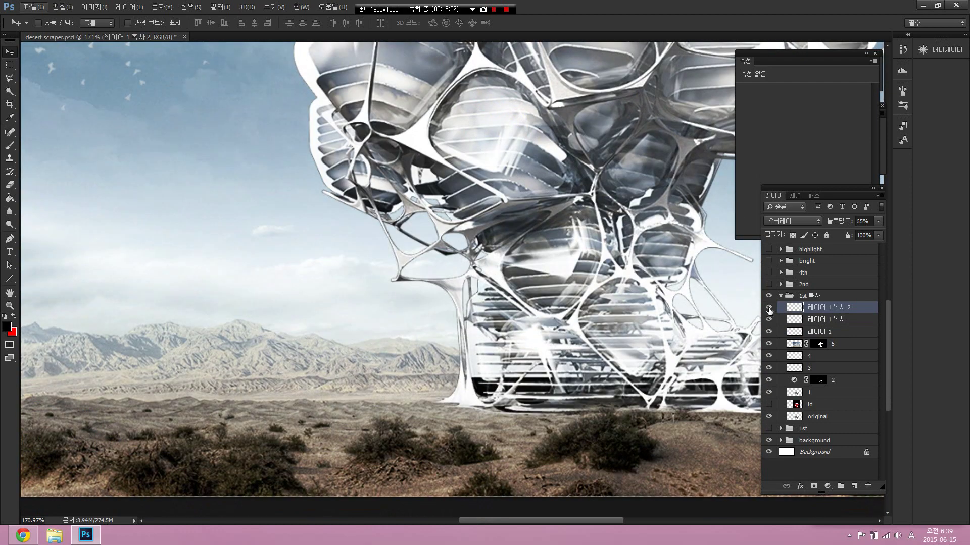
{"action": "left_click", "coordinate": [769, 308]}
{"action": "left_click_drag", "start_coordinate": [768, 307], "coordinate": [769, 333]}
{"action": "scroll", "coordinate": [652, 326], "scroll_direction": "down", "scroll_amount": 6}
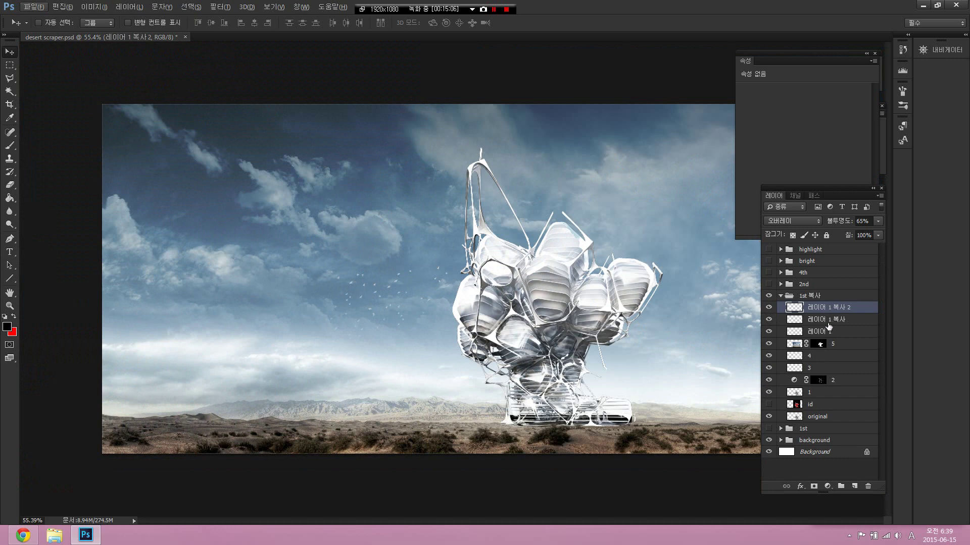
- Rename the three black shading layers 6, 7 and 8 from the lowest to the highest
{"action": "left_click", "coordinate": [828, 323]}
{"action": "double_click", "coordinate": [823, 331]}
{"action": "type", "text": "6"}
{"action": "key", "text": "Return"}
{"action": "double_click", "coordinate": [826, 319]}
{"action": "type", "text": "7"}
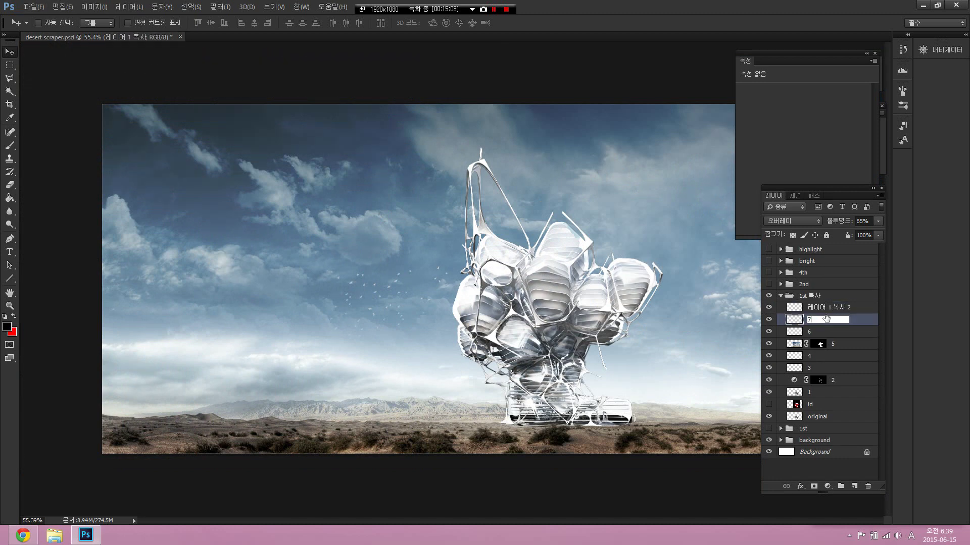
{"action": "key", "text": "Return"}
{"action": "double_click", "coordinate": [828, 307]}
{"action": "type", "text": "8"}
{"action": "key", "text": "Return"}
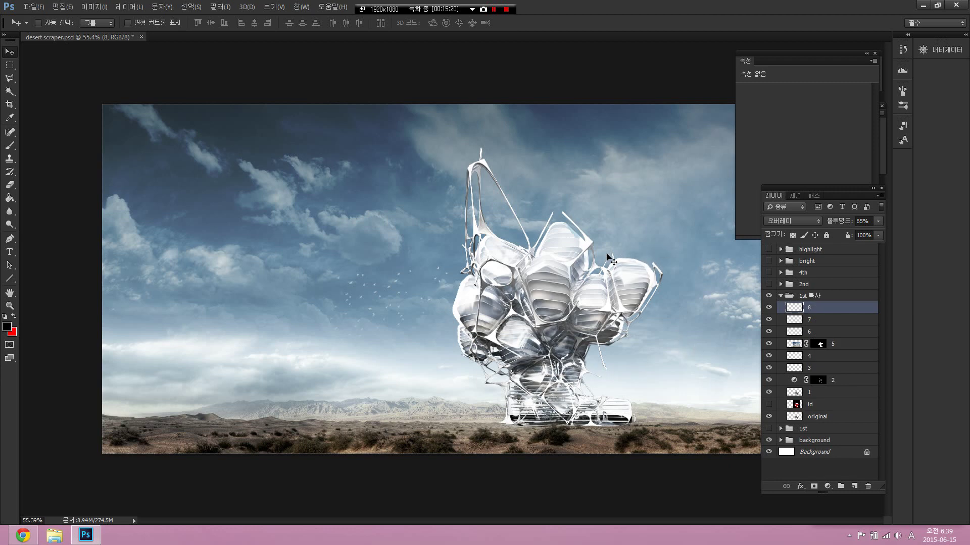
{"action": "key", "text": "ctrl+alt+d"}
{"action": "mouse_move", "coordinate": [631, 297]}
{"action": "left_mouse_down"}
{"action": "mouse_move", "coordinate": [613, 288]}
{"action": "mouse_move", "coordinate": [626, 310]}
{"action": "left_mouse_up"}
{"action": "mouse_move", "coordinate": [567, 264]}
{"action": "left_mouse_down"}
{"action": "mouse_move", "coordinate": [567, 233]}
{"action": "mouse_move", "coordinate": [555, 264]}
{"action": "left_mouse_up"}
{"action": "mouse_move", "coordinate": [548, 298]}
{"action": "left_mouse_down"}
{"action": "mouse_move", "coordinate": [555, 273]}
{"action": "mouse_move", "coordinate": [537, 293]}
{"action": "left_mouse_up"}
{"action": "left_click_drag", "start_coordinate": [498, 282], "coordinate": [489, 284]}
{"action": "key", "text": "Escape"}
- Create a new empty layer above layer 8 in the 1st 복사 group
{"action": "scroll", "coordinate": [632, 321], "scroll_direction": "up", "scroll_amount": 4}
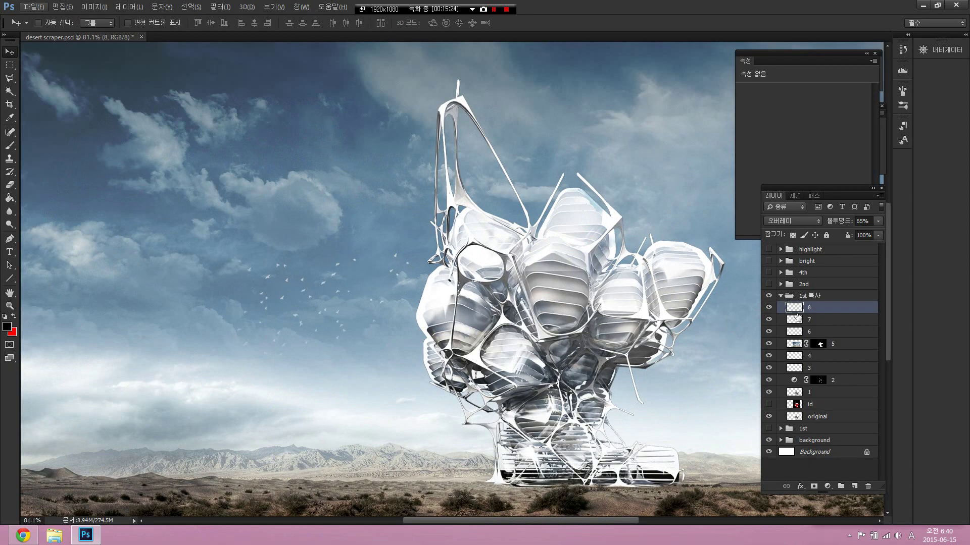
{"action": "left_click", "coordinate": [838, 348]}
{"action": "left_click", "coordinate": [856, 487]}
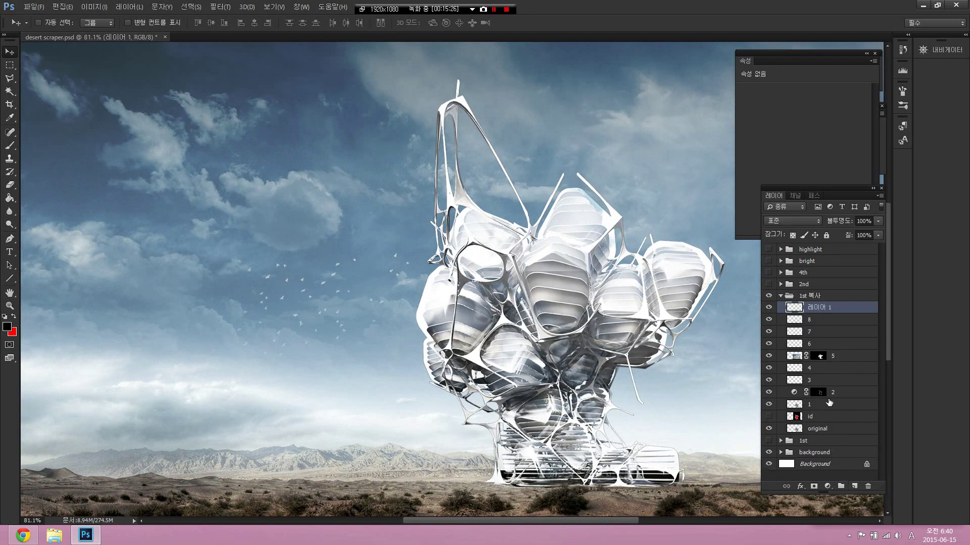
- Select the id layer's red panels with the Magic Wand at tolerance 32, hide the id layer, and activate the new layer
{"action": "scroll", "coordinate": [595, 319], "scroll_direction": "down", "scroll_amount": 2}
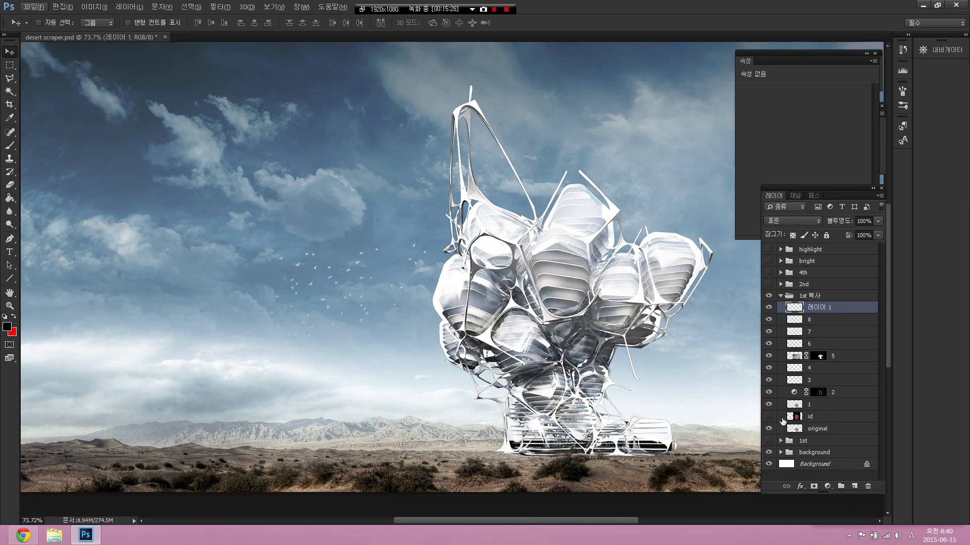
{"action": "left_click", "coordinate": [769, 418]}
{"action": "left_click", "coordinate": [810, 416]}
{"action": "key", "text": "w"}
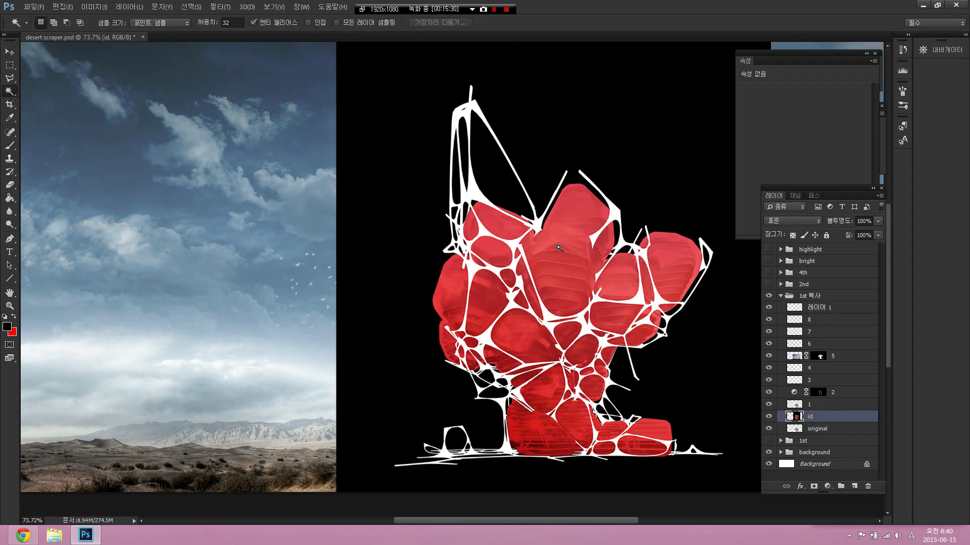
{"action": "left_click", "coordinate": [549, 247]}
{"action": "left_click", "coordinate": [769, 416]}
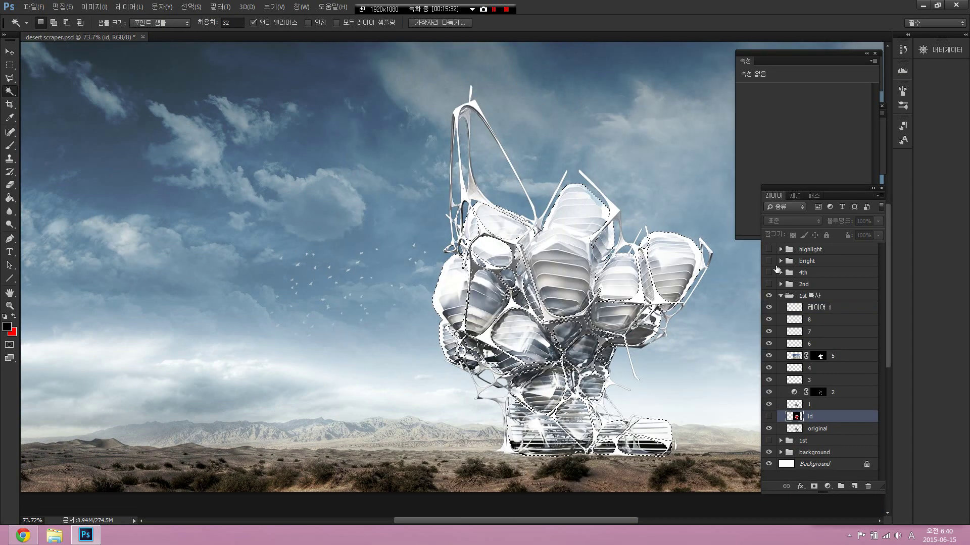
{"action": "left_click", "coordinate": [818, 307]}
- Set the foreground colour to white and prepare a smaller Brush at 40% opacity for the selected panels
{"action": "scroll", "coordinate": [631, 248], "scroll_direction": "up", "scroll_amount": 4}
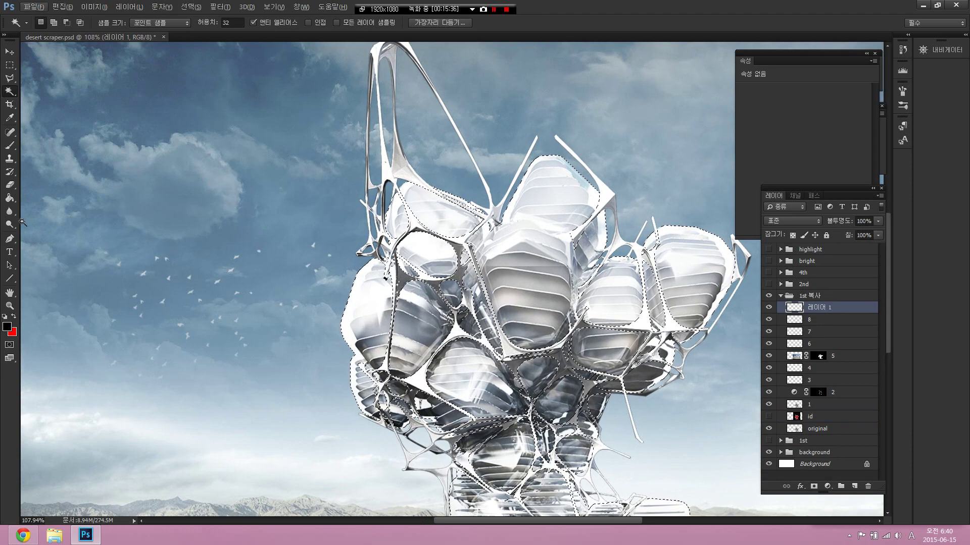
{"action": "left_click", "coordinate": [4, 317]}
{"action": "left_click", "coordinate": [14, 317]}
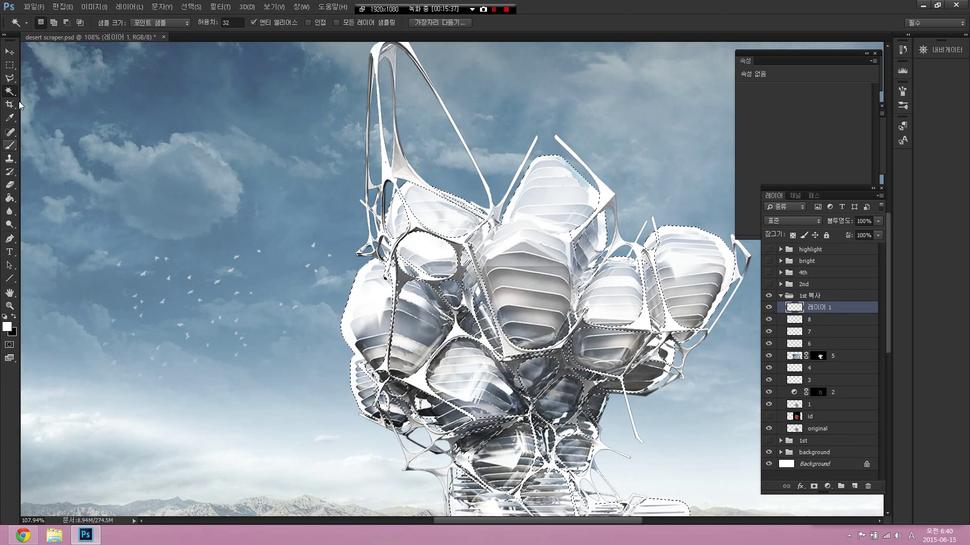
{"action": "key", "text": "b"}
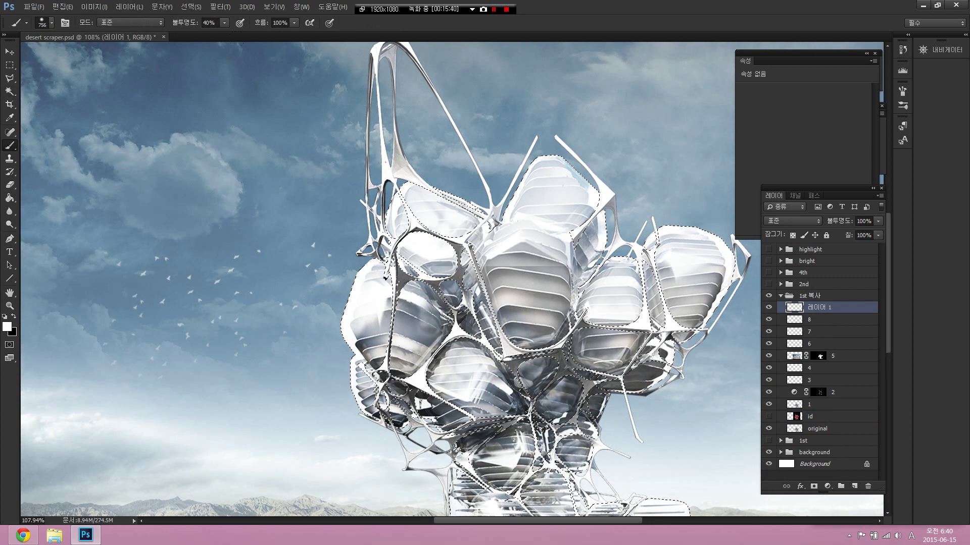
{"action": "mouse_move", "coordinate": [409, 248]}
{"action": "left_mouse_down"}
{"action": "mouse_move", "coordinate": [319, 247]}
{"action": "mouse_move", "coordinate": [320, 314]}
{"action": "mouse_move", "coordinate": [325, 270]}
{"action": "mouse_move", "coordinate": [284, 268]}
{"action": "mouse_move", "coordinate": [290, 256]}
{"action": "mouse_move", "coordinate": [296, 273]}
{"action": "left_mouse_up"}
{"action": "left_click_drag", "start_coordinate": [476, 230], "coordinate": [426, 229]}
{"action": "left_click_drag", "start_coordinate": [522, 217], "coordinate": [513, 174]}
{"action": "scroll", "coordinate": [528, 188], "scroll_direction": "down", "scroll_amount": 2}
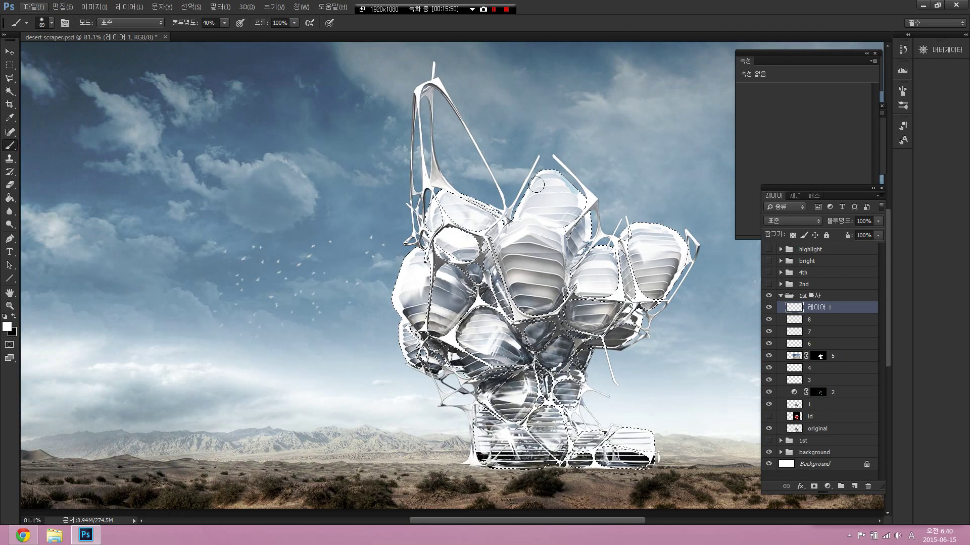
- Try painting white brush strokes across the tower's selected panels
{"action": "mouse_move", "coordinate": [537, 161]}
{"action": "left_mouse_down"}
{"action": "mouse_move", "coordinate": [591, 258]}
{"action": "mouse_move", "coordinate": [479, 202]}
{"action": "mouse_move", "coordinate": [653, 349]}
{"action": "mouse_move", "coordinate": [366, 228]}
{"action": "mouse_move", "coordinate": [537, 281]}
{"action": "mouse_move", "coordinate": [565, 356]}
{"action": "left_mouse_up"}
{"action": "key", "text": "ctrl+z"}
{"action": "mouse_move", "coordinate": [473, 210]}
{"action": "left_mouse_down"}
{"action": "mouse_move", "coordinate": [612, 183]}
{"action": "mouse_move", "coordinate": [614, 422]}
{"action": "left_mouse_up"}
{"action": "key", "text": "ctrl+z"}
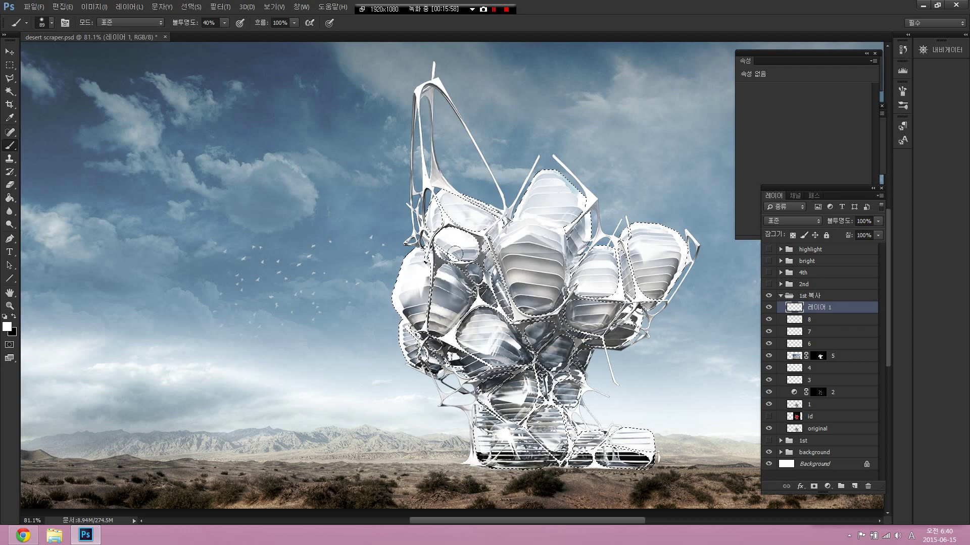
- Paint white at 40% brush opacity over the tower's large central panel and right-hand panels on the new layer
{"action": "right_click", "coordinate": [471, 263], "text": "alt"}
{"action": "scroll", "coordinate": [558, 205], "scroll_direction": "up", "scroll_amount": 2}
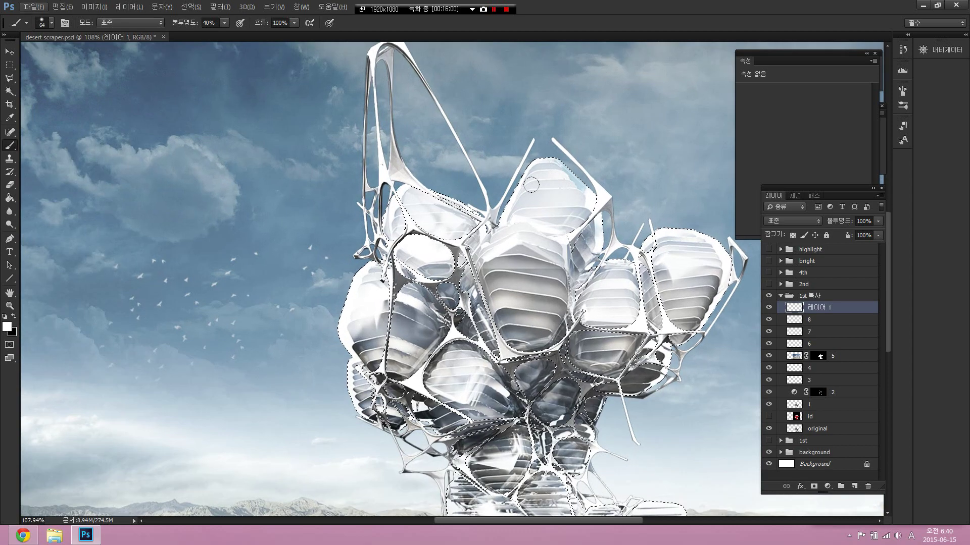
{"action": "scroll", "coordinate": [550, 205], "scroll_direction": "down", "scroll_amount": 6}
{"action": "scroll", "coordinate": [452, 279], "scroll_direction": "up", "scroll_amount": 2}
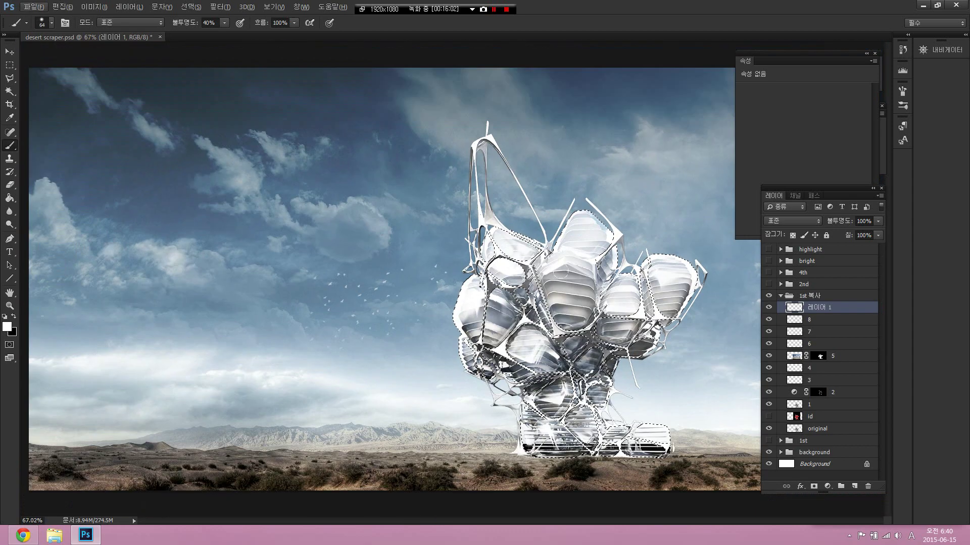
{"action": "mouse_move", "coordinate": [573, 293]}
{"action": "left_mouse_down"}
{"action": "mouse_move", "coordinate": [565, 281]}
{"action": "mouse_move", "coordinate": [572, 305]}
{"action": "left_mouse_up"}
{"action": "right_click", "coordinate": [574, 287], "text": "alt"}
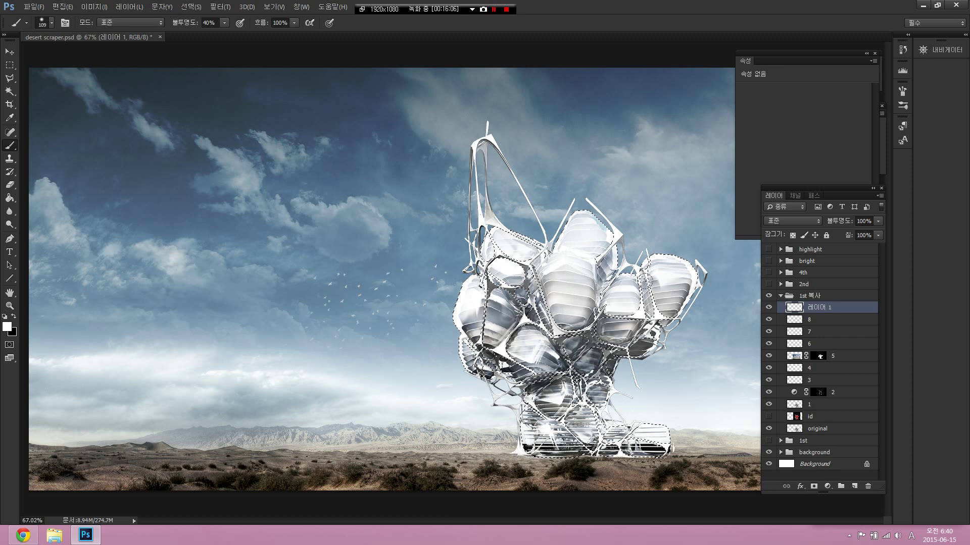
{"action": "mouse_move", "coordinate": [654, 283]}
{"action": "left_mouse_down"}
{"action": "mouse_move", "coordinate": [672, 286]}
{"action": "mouse_move", "coordinate": [622, 302]}
{"action": "left_mouse_up"}
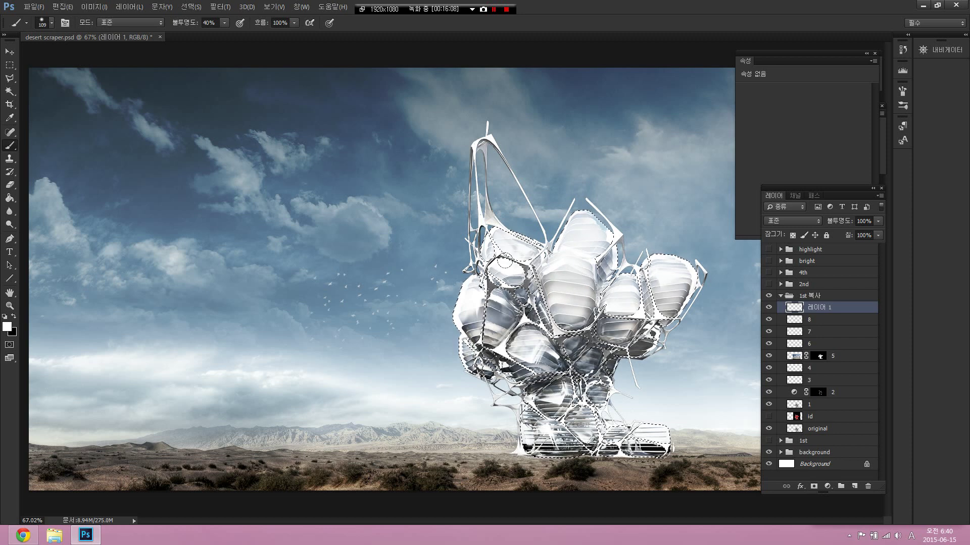
- Resize the brush and paint white at 40% opacity over the tower's selected upper-left panels
{"action": "right_click", "coordinate": [517, 249], "text": "alt"}
{"action": "scroll", "coordinate": [507, 243], "scroll_direction": "up", "scroll_amount": 3}
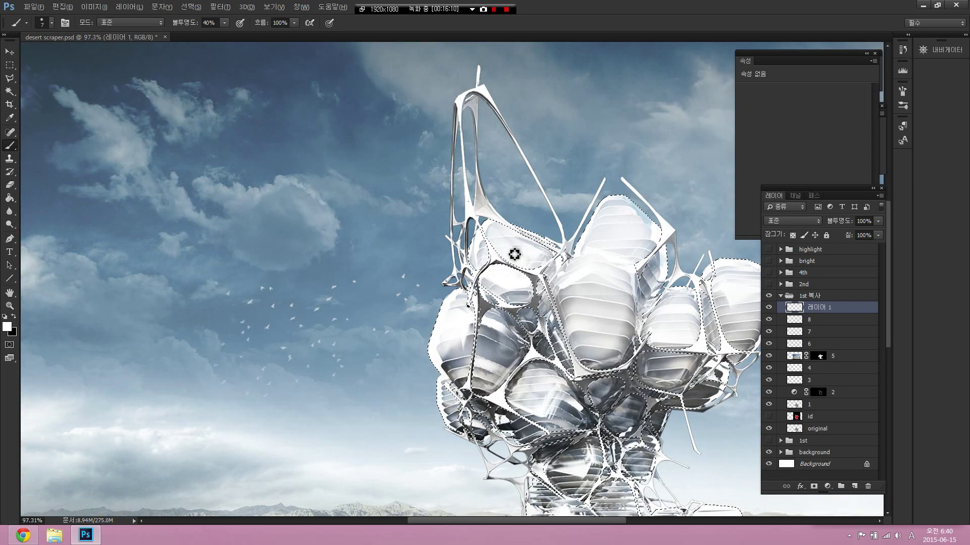
{"action": "right_click", "coordinate": [513, 248]}
{"action": "key", "text": "alt"}
{"action": "left_click", "coordinate": [510, 234]}
{"action": "right_click", "coordinate": [505, 252], "text": "alt"}
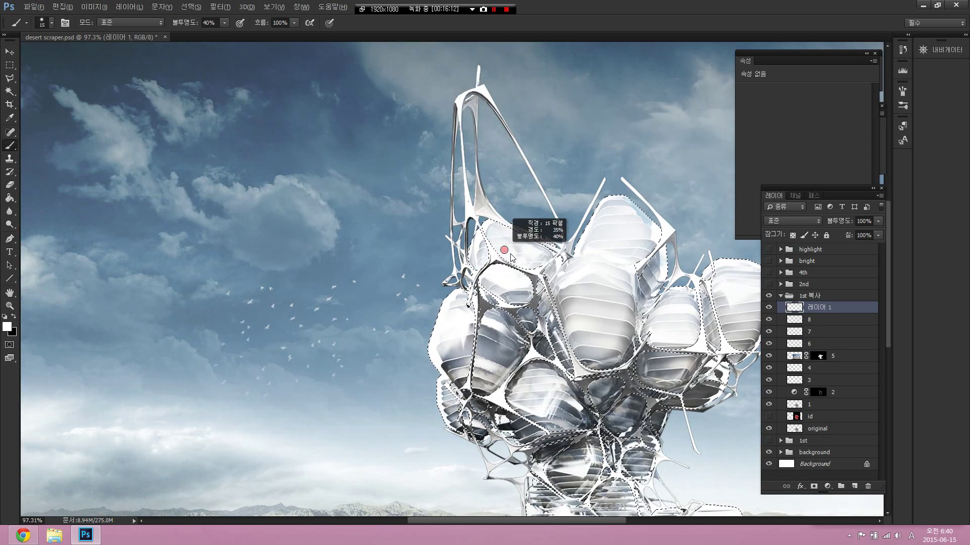
{"action": "right_click", "coordinate": [513, 254], "text": "alt"}
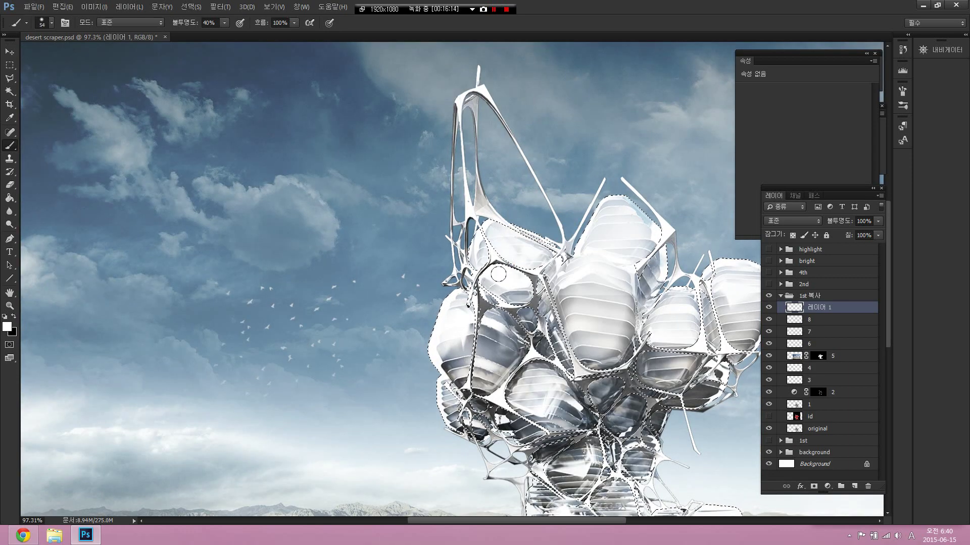
- Paint white at 40% brush opacity over the tower's left, central and lower panels and clear the selection
{"action": "scroll", "coordinate": [555, 323], "scroll_direction": "down", "scroll_amount": 1}
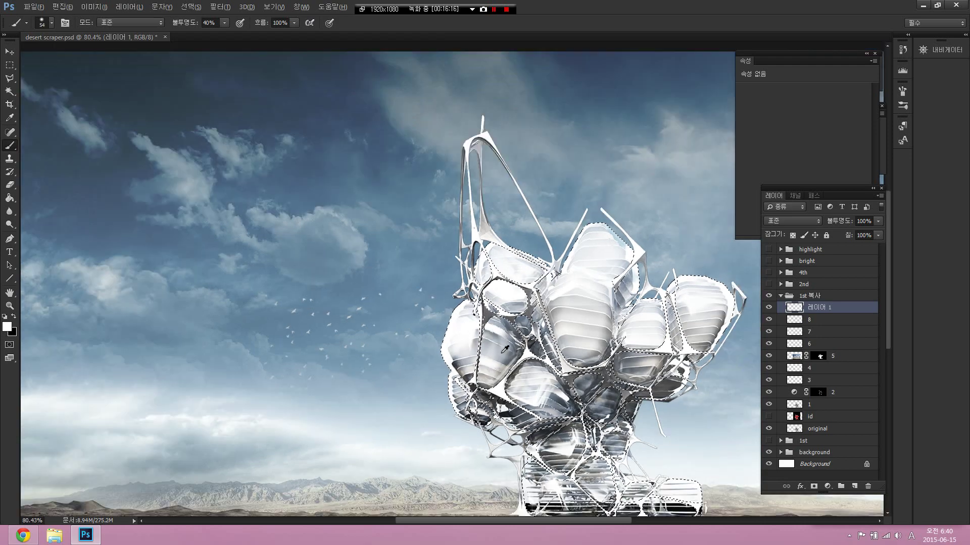
{"action": "scroll", "coordinate": [540, 372], "scroll_direction": "down", "scroll_amount": 1}
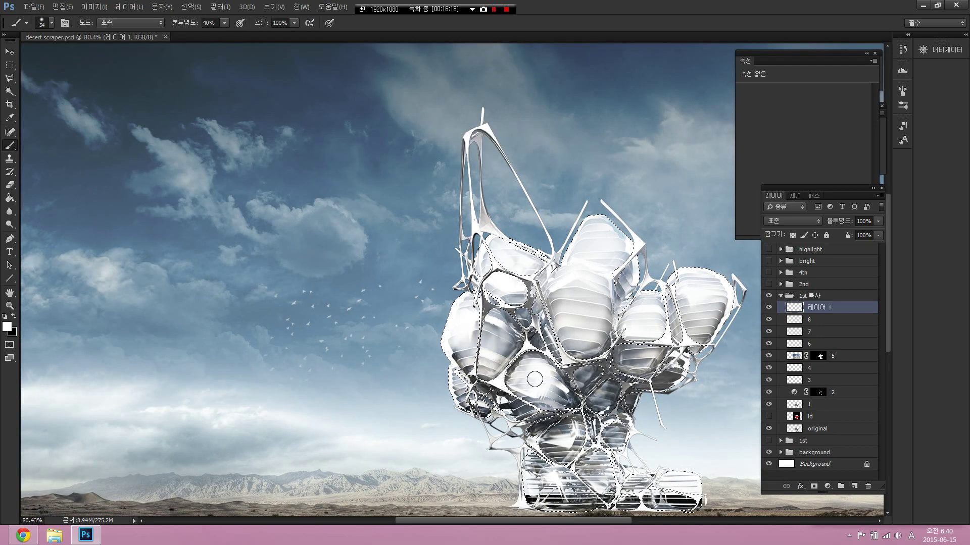
{"action": "left_click", "coordinate": [535, 380]}
{"action": "scroll", "coordinate": [581, 276], "scroll_direction": "down", "scroll_amount": 2}
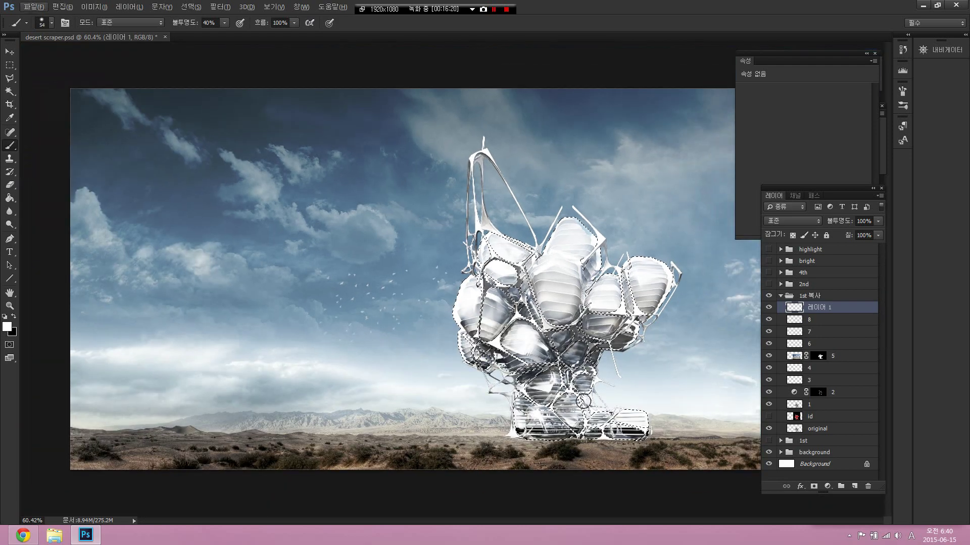
{"action": "scroll", "coordinate": [581, 276], "scroll_direction": "up", "scroll_amount": 1}
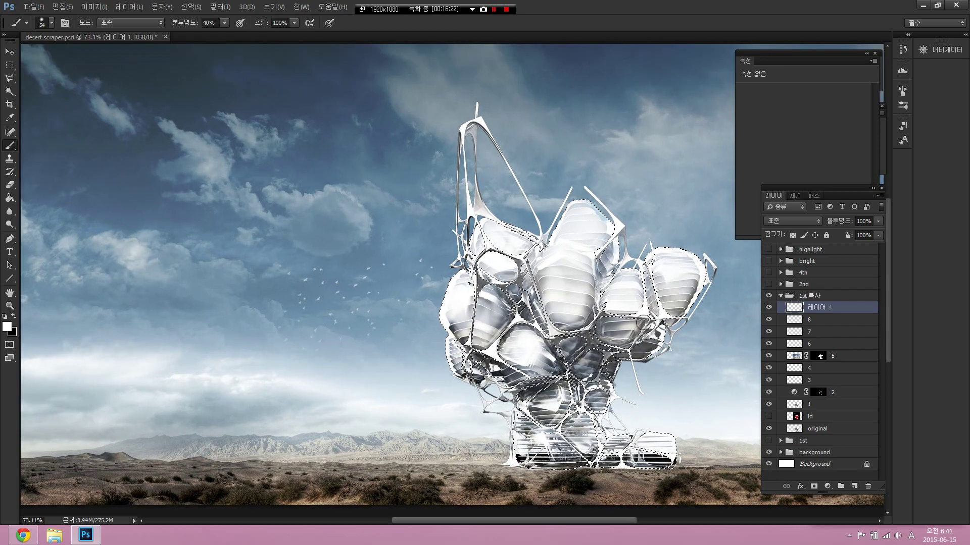
{"action": "key", "text": "ctrl+d"}
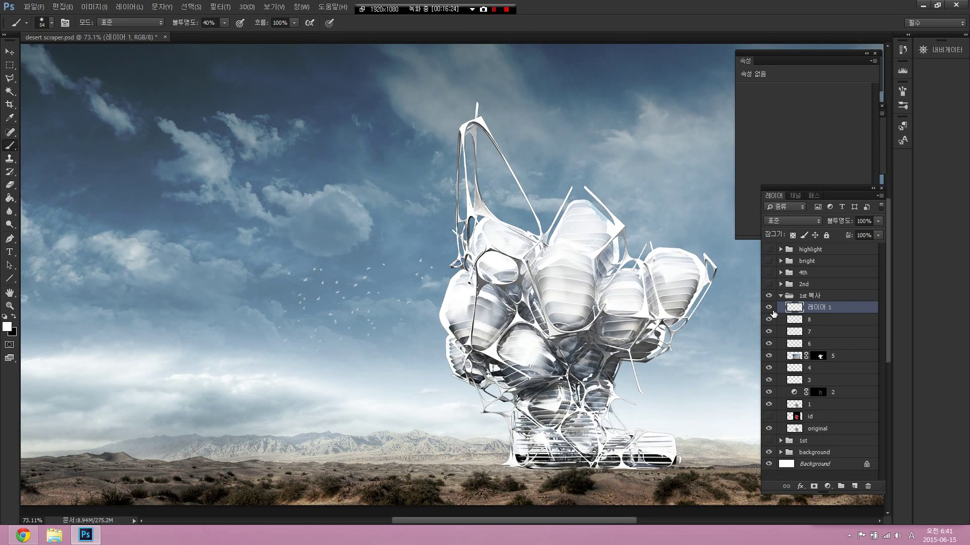
- Set the white-painted layer's blend mode to Soft Light and compare the tower with the layer hidden and shown
{"action": "left_click", "coordinate": [769, 307]}
{"action": "left_click", "coordinate": [769, 308]}
{"action": "left_click", "coordinate": [804, 224]}
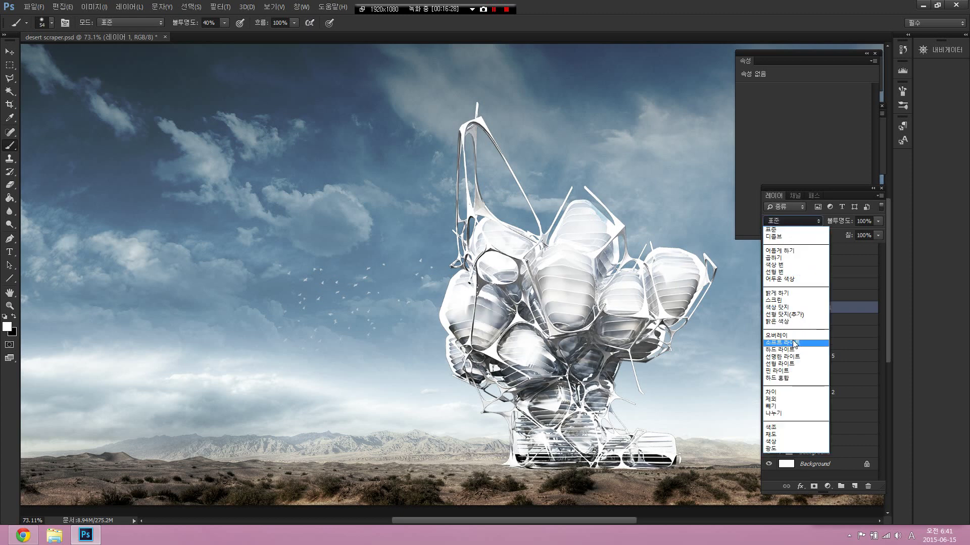
{"action": "left_click", "coordinate": [804, 337]}
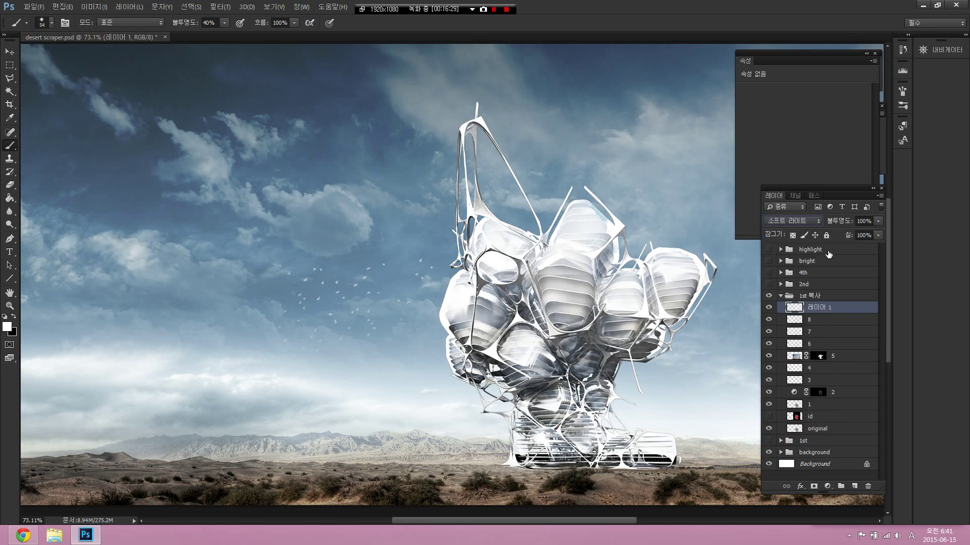
{"action": "left_click", "coordinate": [768, 307]}
{"action": "left_click", "coordinate": [768, 308]}
{"action": "left_click", "coordinate": [768, 308]}
{"action": "left_click", "coordinate": [769, 307]}
- Rename the Soft Light painted layer as 9 and create a new layer above it
{"action": "key", "text": "alt"}
{"action": "mouse_move", "coordinate": [565, 304]}
{"action": "left_mouse_down"}
{"action": "mouse_move", "coordinate": [558, 316]}
{"action": "mouse_move", "coordinate": [580, 295]}
{"action": "left_mouse_up"}
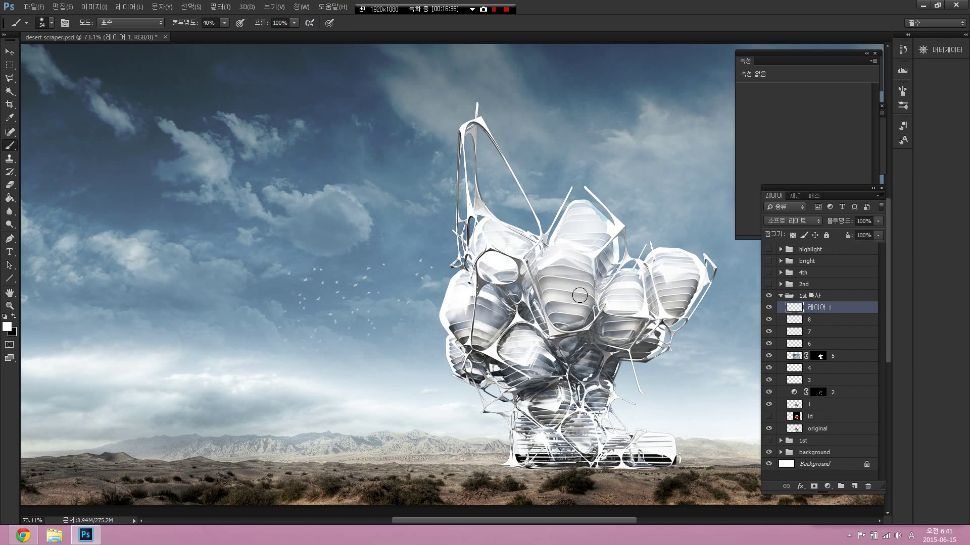
{"action": "left_click_drag", "start_coordinate": [678, 280], "coordinate": [676, 301]}
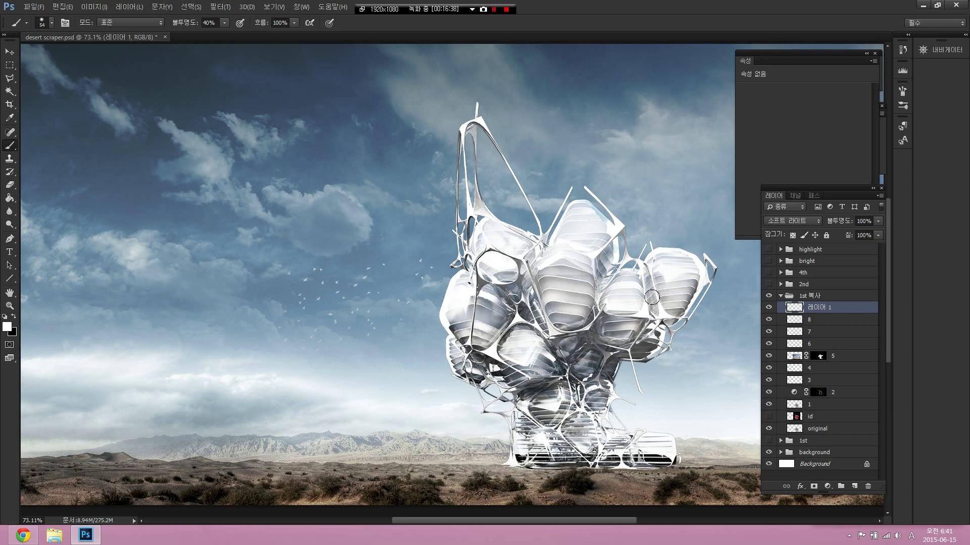
{"action": "left_click_drag", "start_coordinate": [487, 302], "coordinate": [481, 328]}
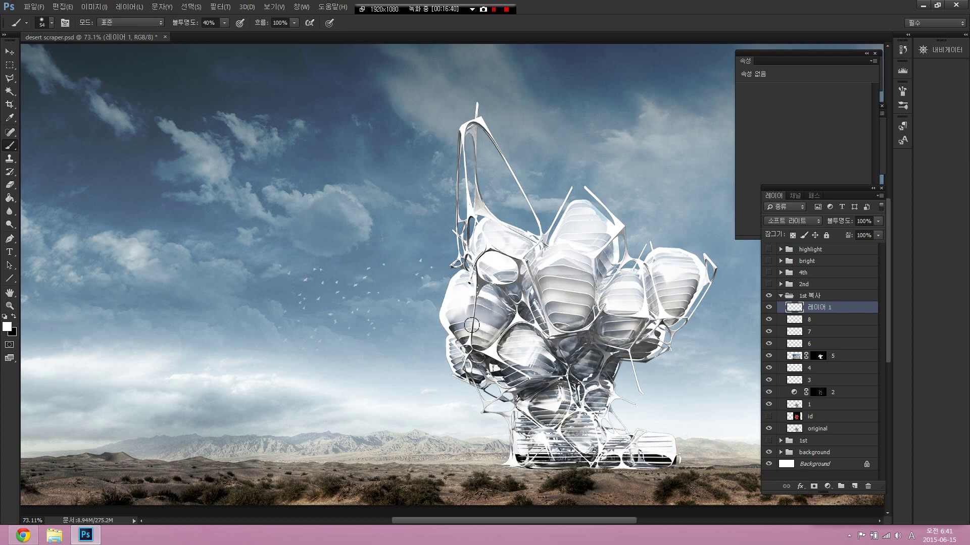
{"action": "key", "text": "alt"}
{"action": "type", "text": "9"}
{"action": "key", "text": "Return"}
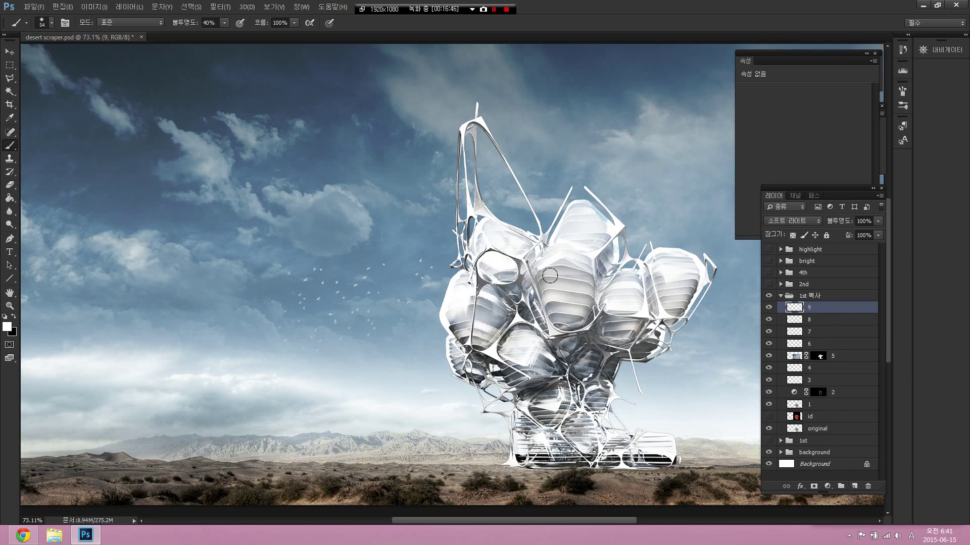
{"action": "left_click", "coordinate": [855, 485]}
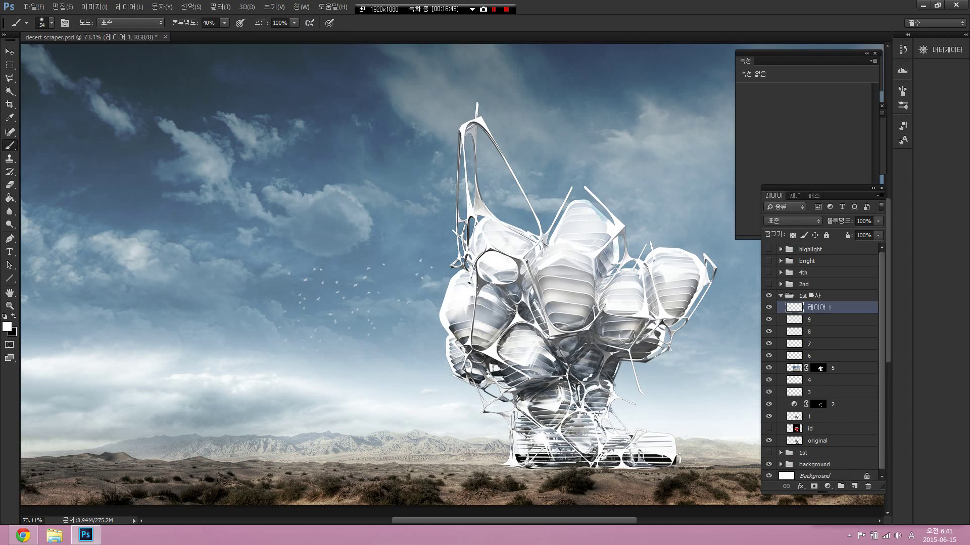
- Select the id layer's red panels with the Magic Wand at tolerance 32, hide the id layer and activate the new layer above layer 9
{"action": "scroll", "coordinate": [555, 266], "scroll_direction": "up", "scroll_amount": 2}
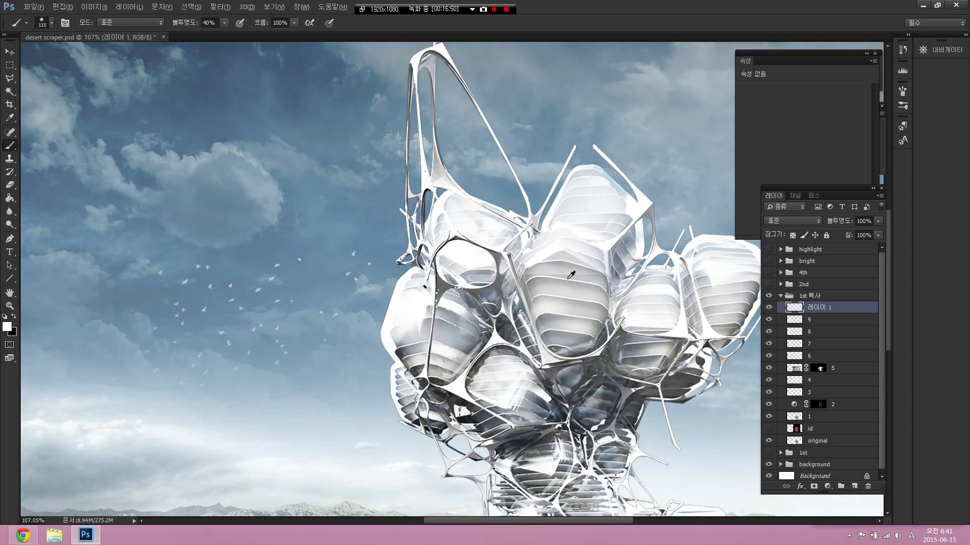
{"action": "left_click_drag", "start_coordinate": [559, 272], "coordinate": [540, 259]}
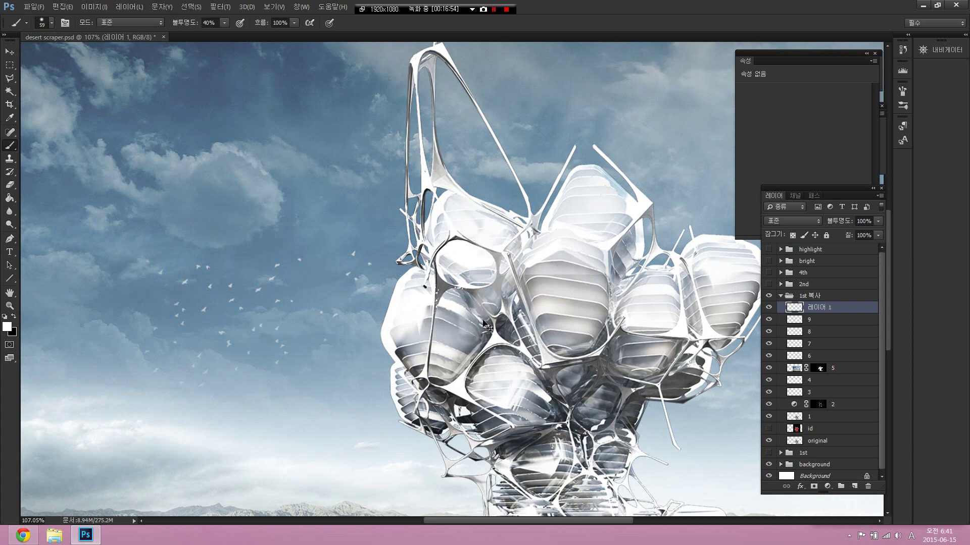
{"action": "scroll", "coordinate": [830, 342], "scroll_direction": "down", "scroll_amount": 1}
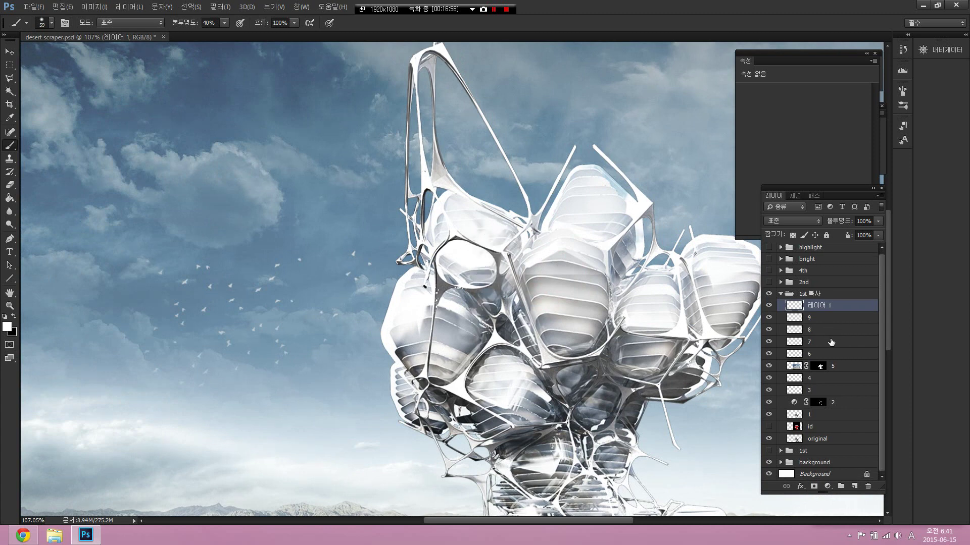
{"action": "left_click", "coordinate": [823, 426]}
{"action": "left_click", "coordinate": [769, 426]}
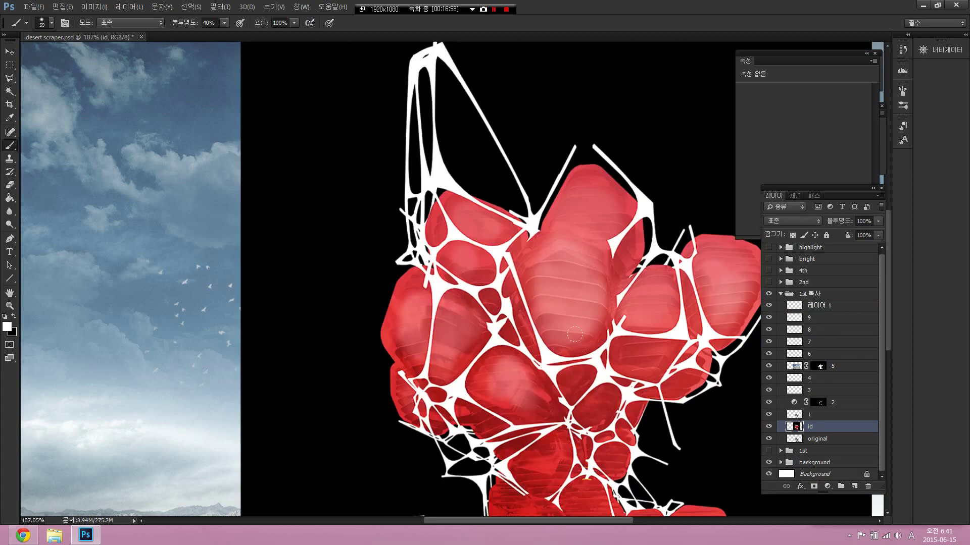
{"action": "key", "text": "w"}
{"action": "left_click", "coordinate": [664, 323]}
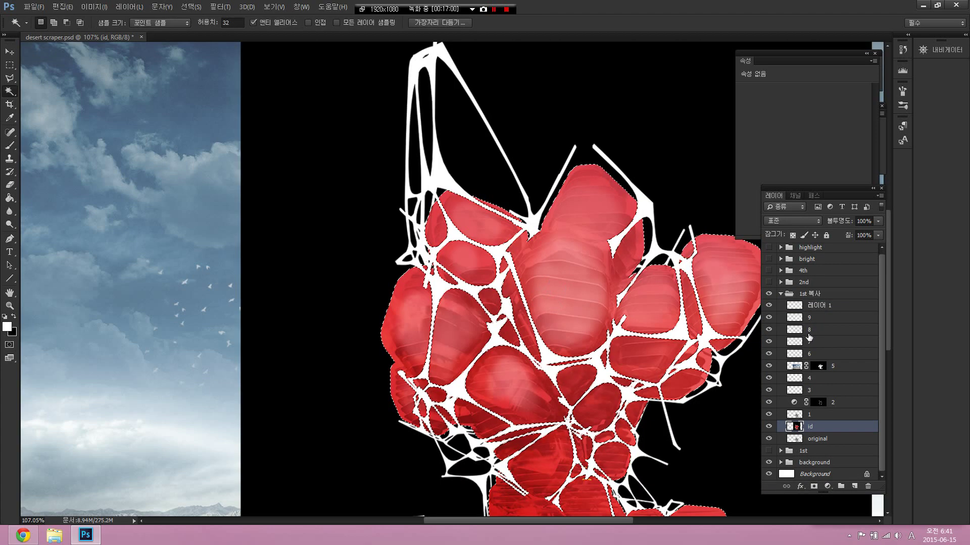
{"action": "left_click", "coordinate": [768, 427]}
{"action": "left_click", "coordinate": [818, 305]}
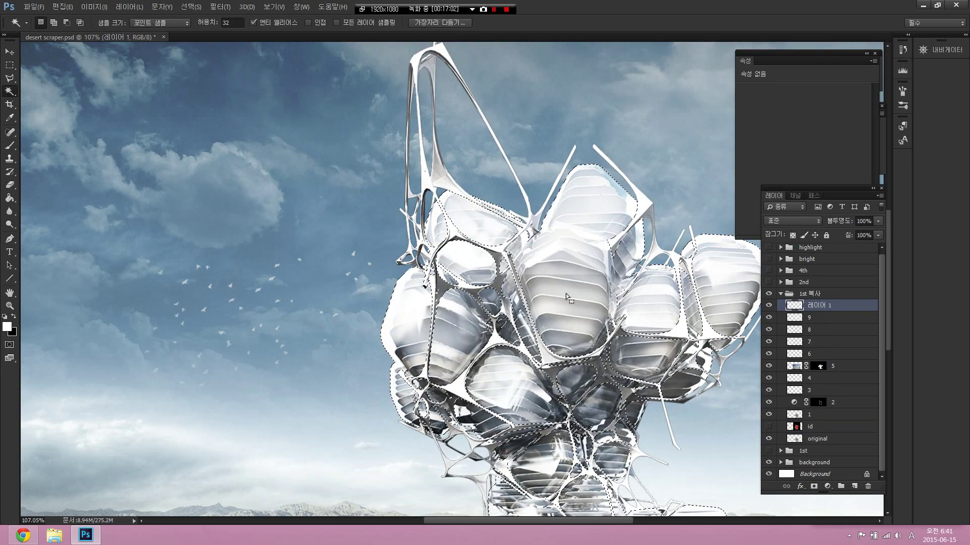
- Prepare a size 57 white Brush at 70% opacity and set the new layer's opacity to 70%
{"action": "key", "text": "b"}
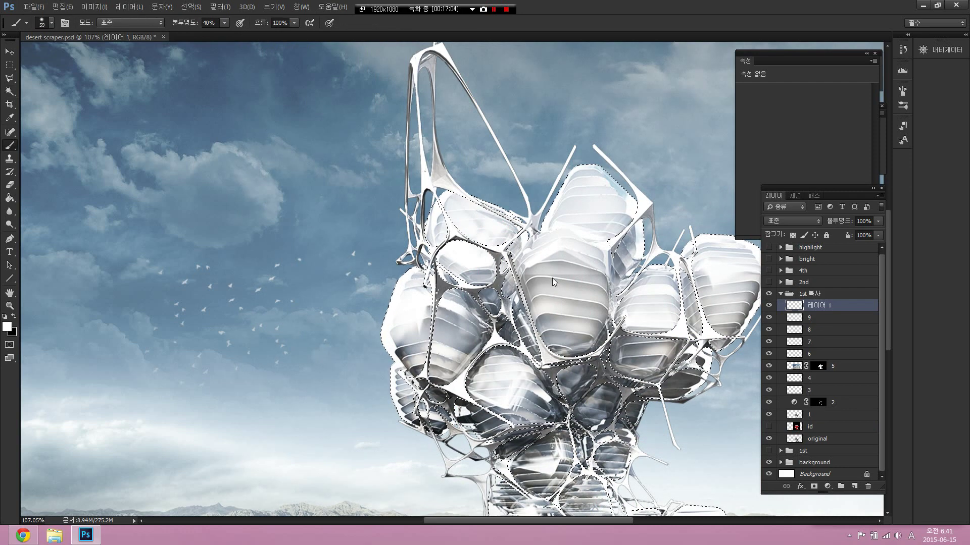
{"action": "right_click", "coordinate": [549, 282], "text": "alt"}
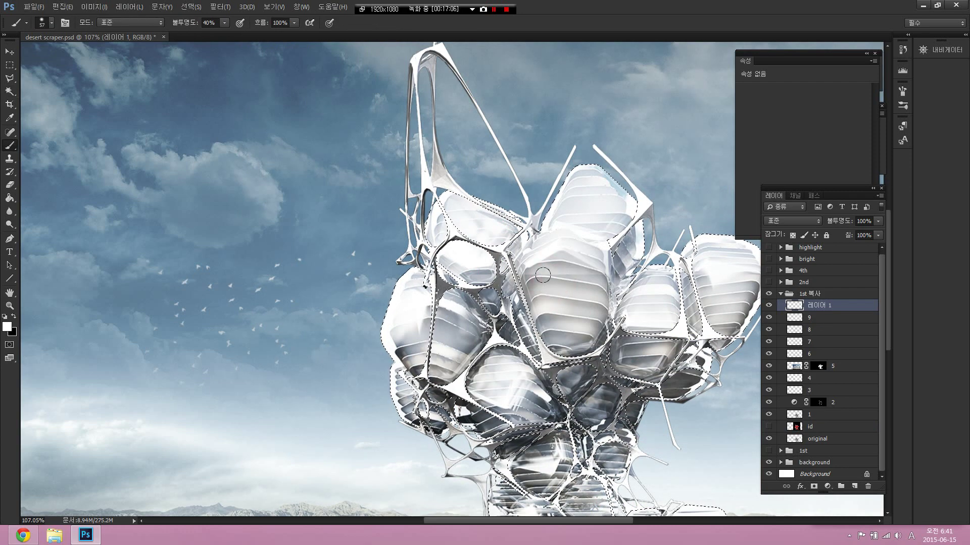
{"action": "key", "text": "7"}
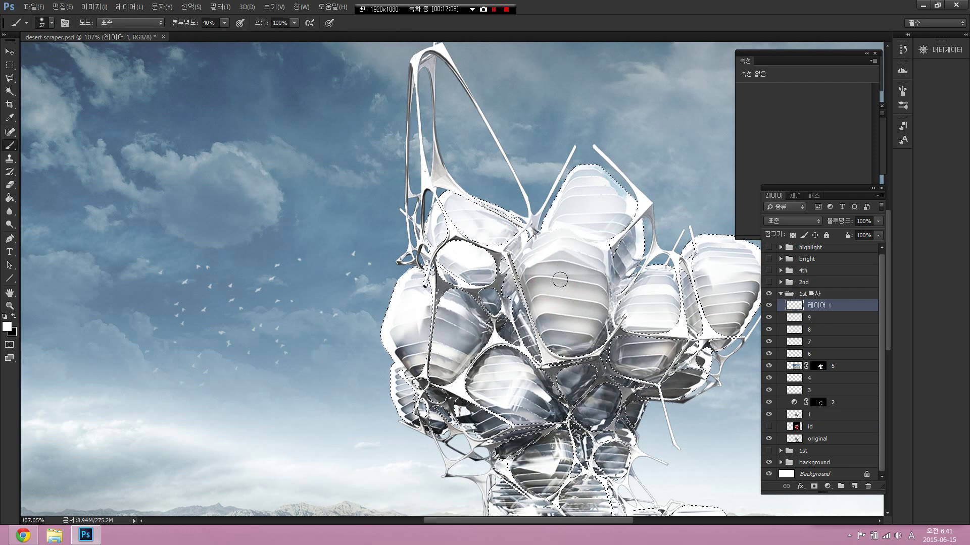
{"action": "scroll", "coordinate": [559, 276], "scroll_direction": "down", "scroll_amount": 2}
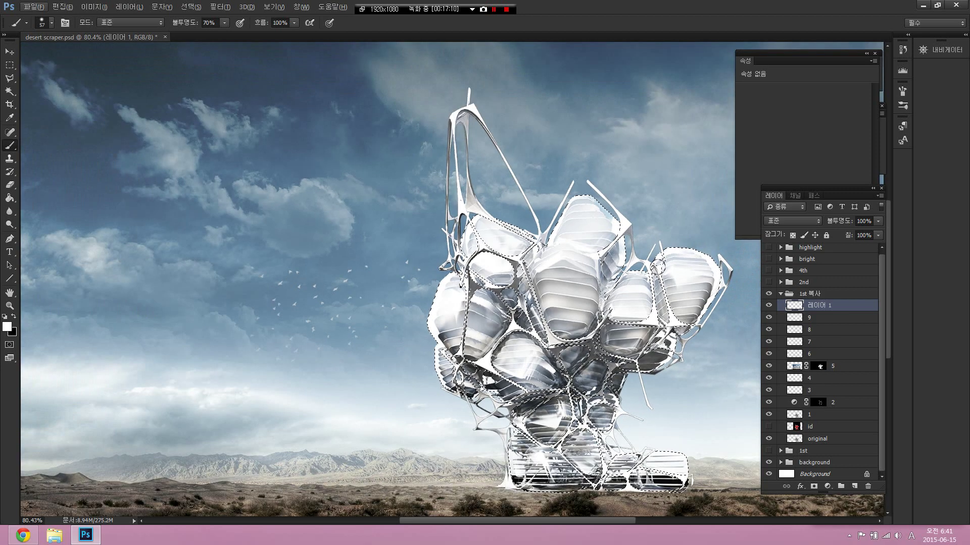
{"action": "key", "text": "v"}
{"action": "key", "text": "7"}
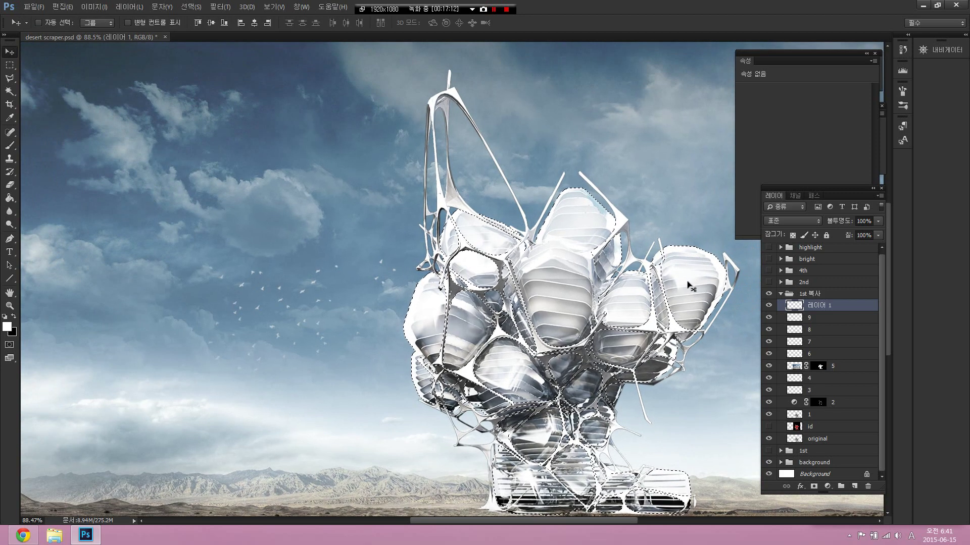
{"action": "key", "text": "b"}
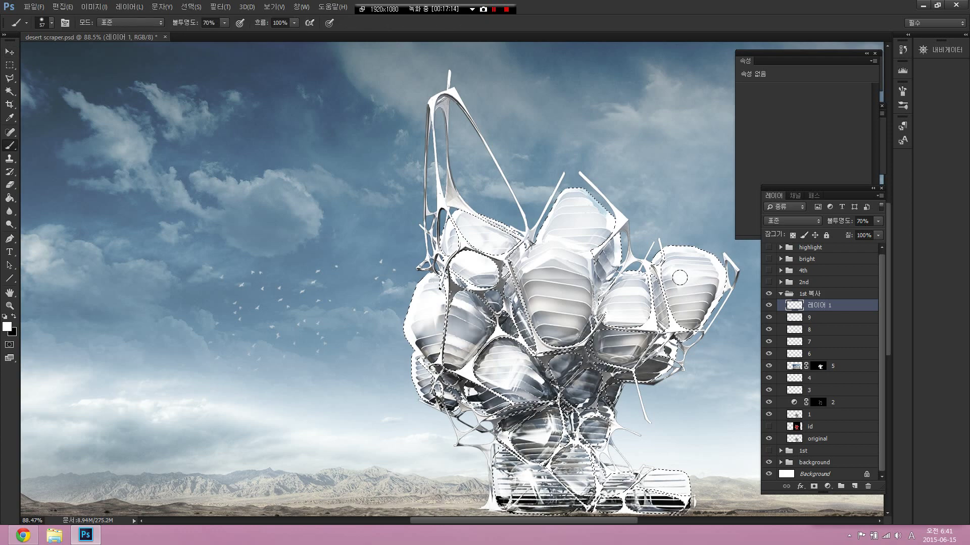
- Paint white at 70% brush opacity over the tower's right-hand and central panels and clear the selection
{"action": "right_click", "coordinate": [683, 284], "text": "alt"}
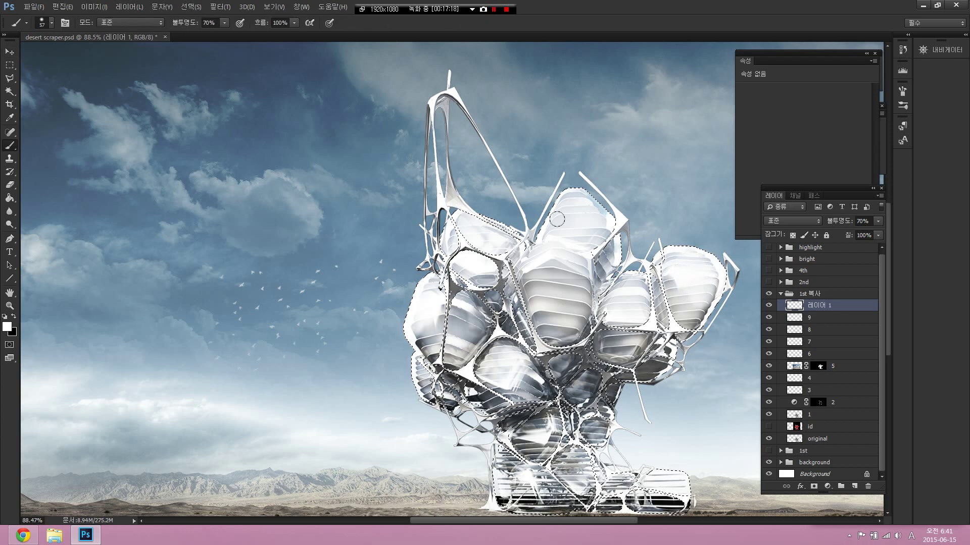
{"action": "mouse_move", "coordinate": [562, 278]}
{"action": "left_mouse_down"}
{"action": "mouse_move", "coordinate": [564, 308]}
{"action": "mouse_move", "coordinate": [559, 295]}
{"action": "left_mouse_up"}
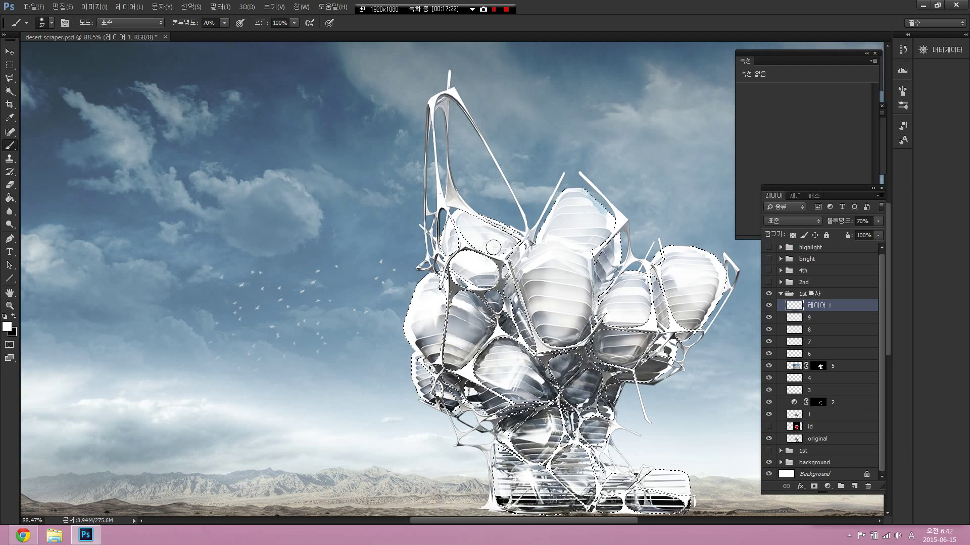
{"action": "scroll", "coordinate": [497, 236], "scroll_direction": "down", "scroll_amount": 3, "text": "alt"}
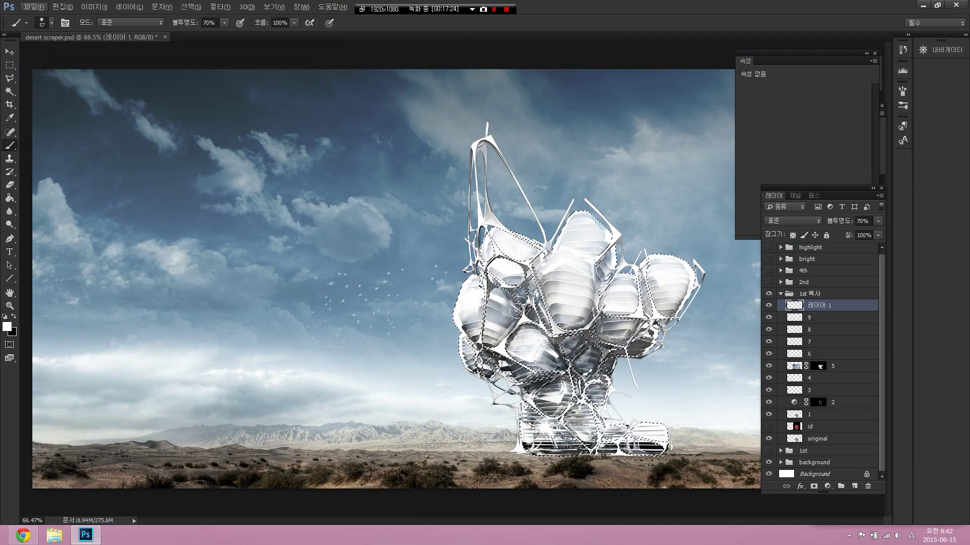
{"action": "scroll", "coordinate": [497, 236], "scroll_direction": "up", "scroll_amount": 2, "text": "alt"}
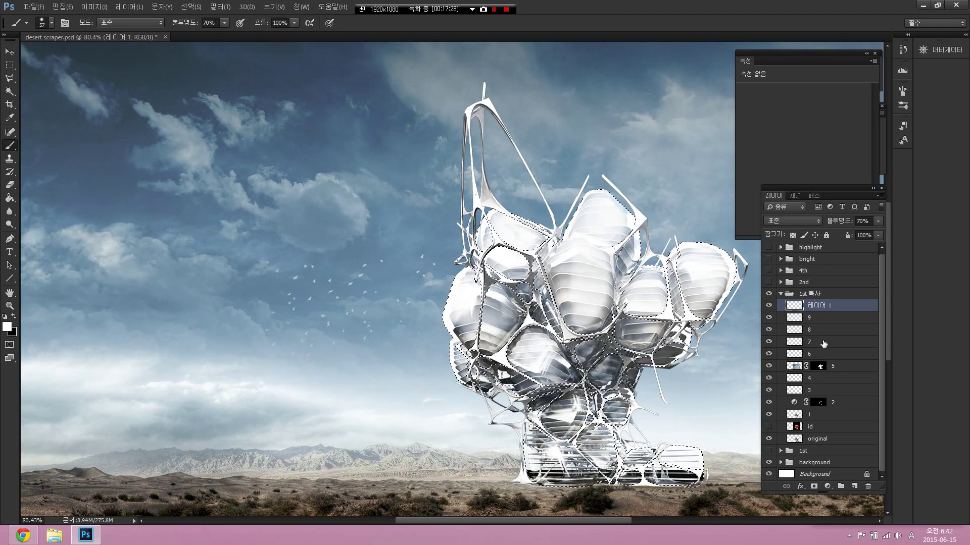
{"action": "key", "text": "ctrl+d"}
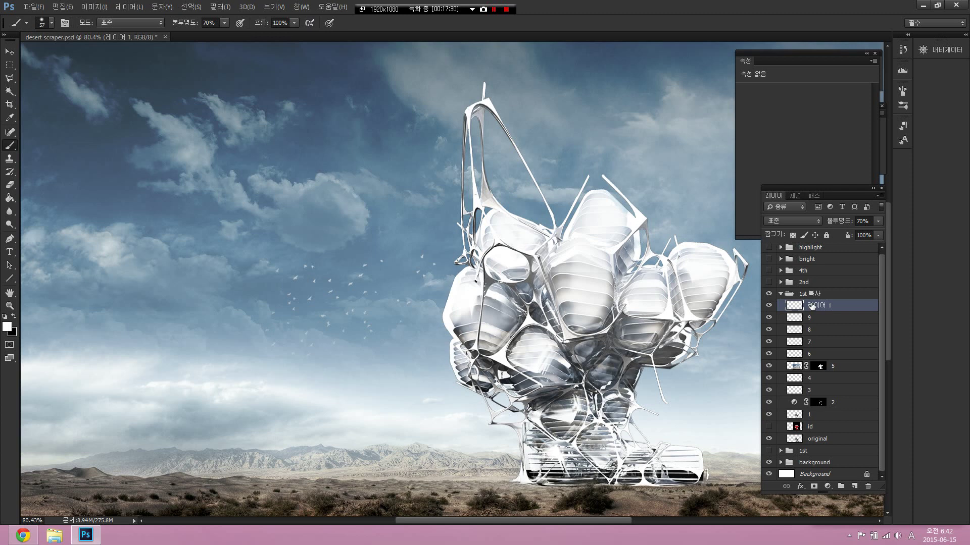
- Set the new layer above layer 9 to Soft Light and compare the tower with and without it
{"action": "left_click", "coordinate": [796, 220]}
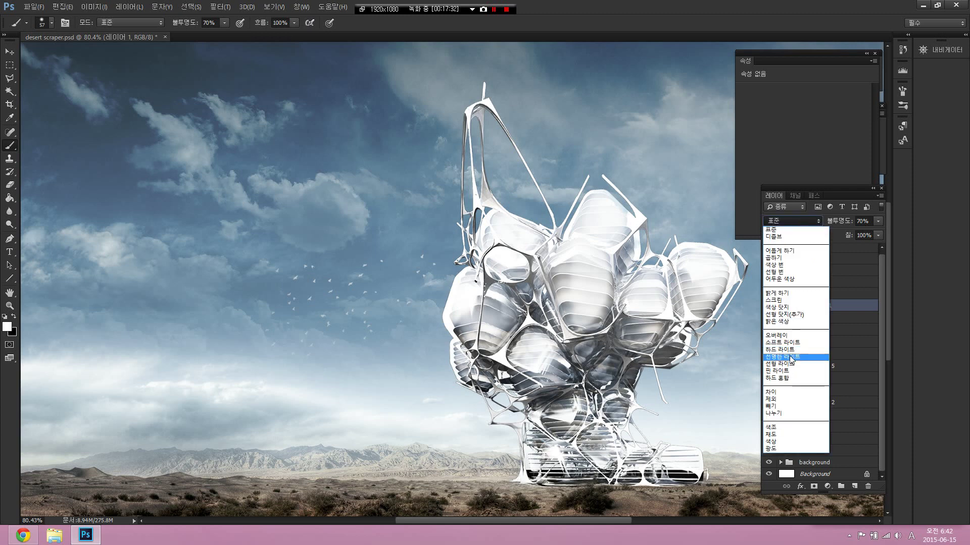
{"action": "left_click", "coordinate": [796, 345]}
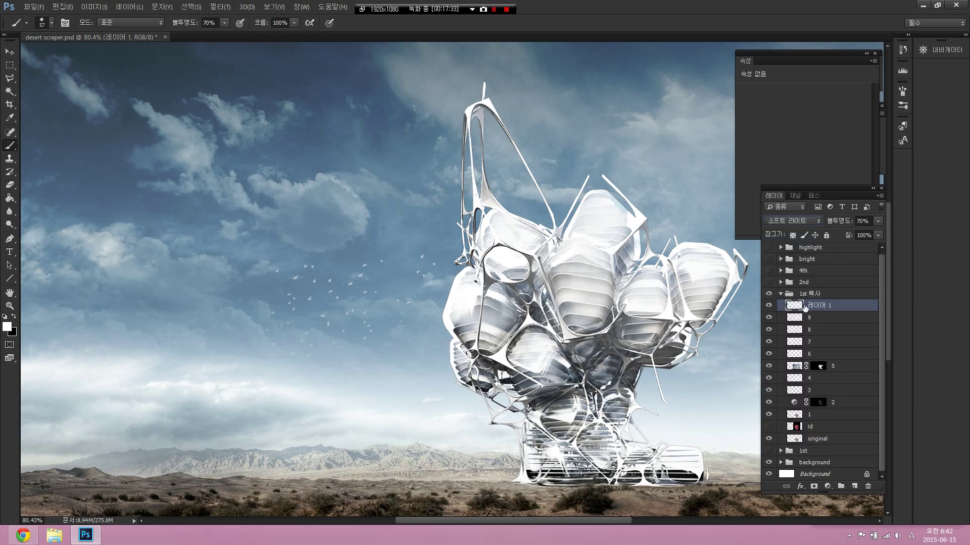
{"action": "left_click", "coordinate": [768, 305]}
{"action": "left_click", "coordinate": [768, 305]}
{"action": "left_click", "coordinate": [768, 306]}
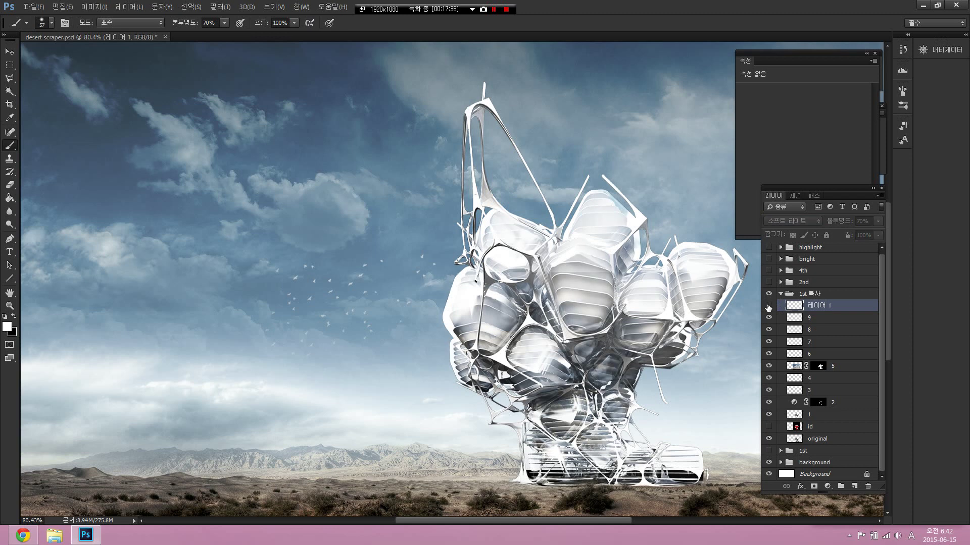
{"action": "left_click", "coordinate": [768, 305]}
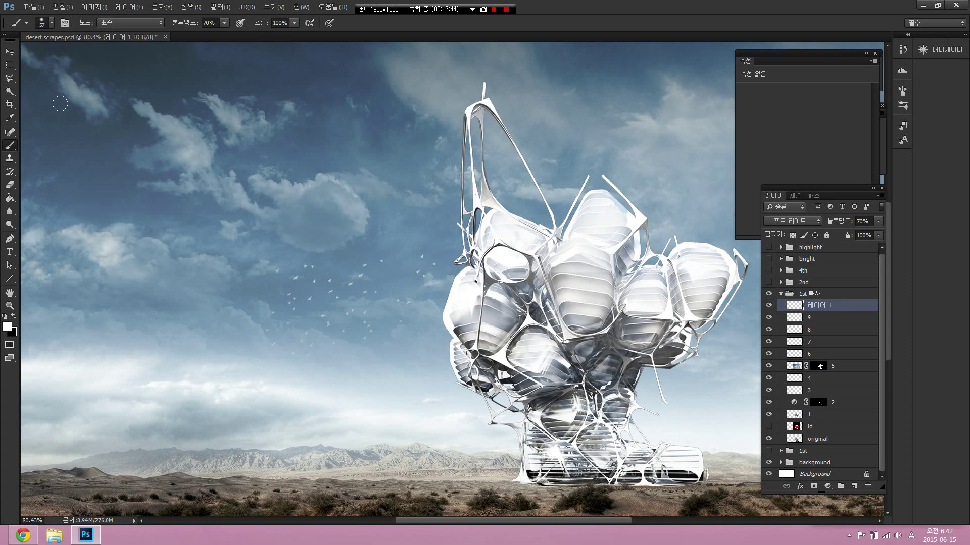
- Examine the whole composition with and without the new Soft Light layer and layer 9
{"action": "left_click", "coordinate": [10, 51]}
{"action": "left_click_drag", "start_coordinate": [455, 267], "coordinate": [478, 275]}
{"action": "key", "text": "z"}
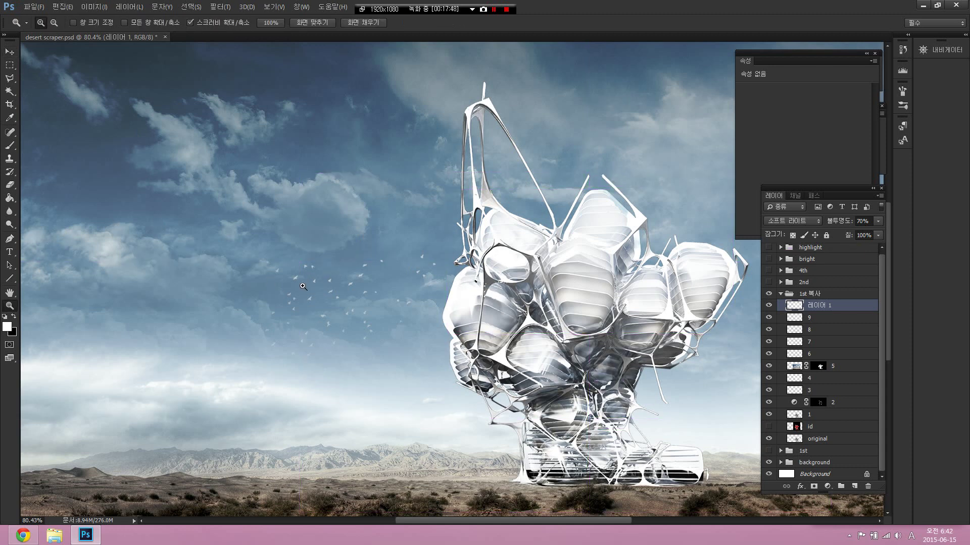
{"action": "left_click", "coordinate": [383, 276], "text": "alt"}
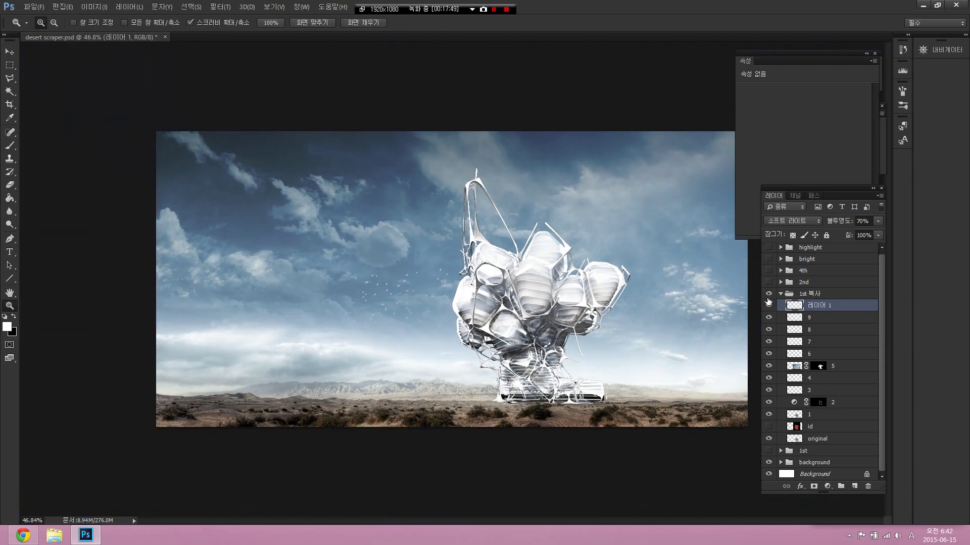
{"action": "left_click", "coordinate": [769, 306]}
{"action": "left_click", "coordinate": [768, 306]}
{"action": "left_click", "coordinate": [769, 306]}
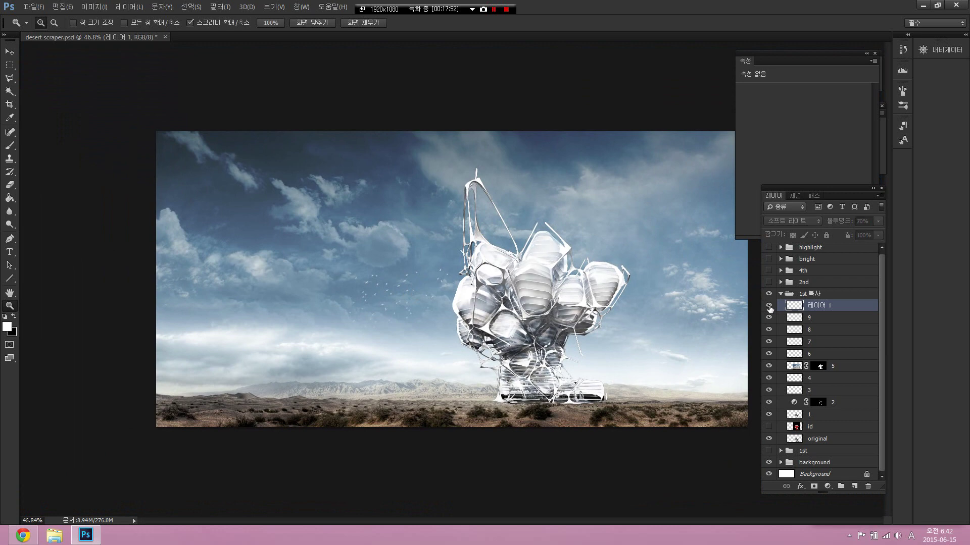
{"action": "left_click", "coordinate": [768, 306]}
{"action": "left_click", "coordinate": [769, 317]}
{"action": "left_click", "coordinate": [768, 318]}
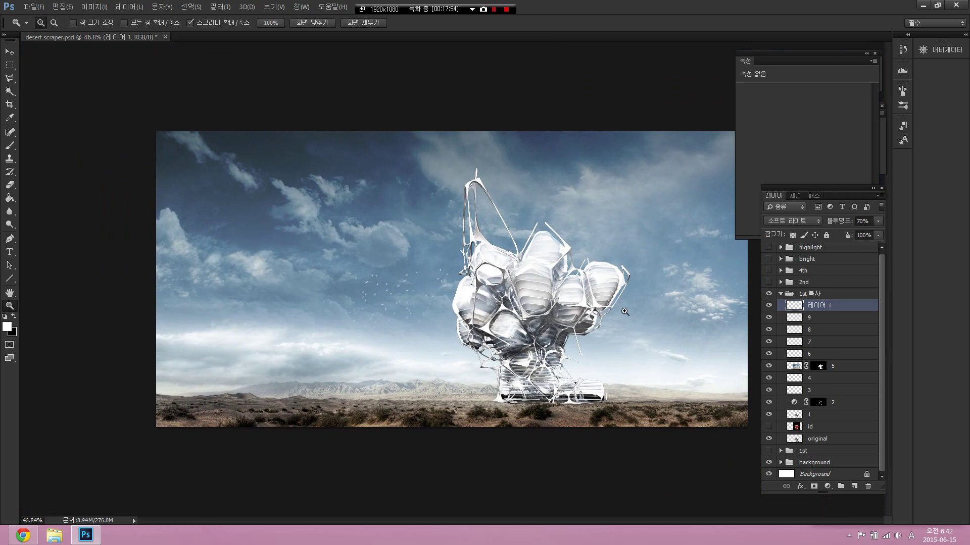
- Collapse the 1st 복사 group and show the 2nd and 4th groups alongside it
{"action": "left_click", "coordinate": [780, 294]}
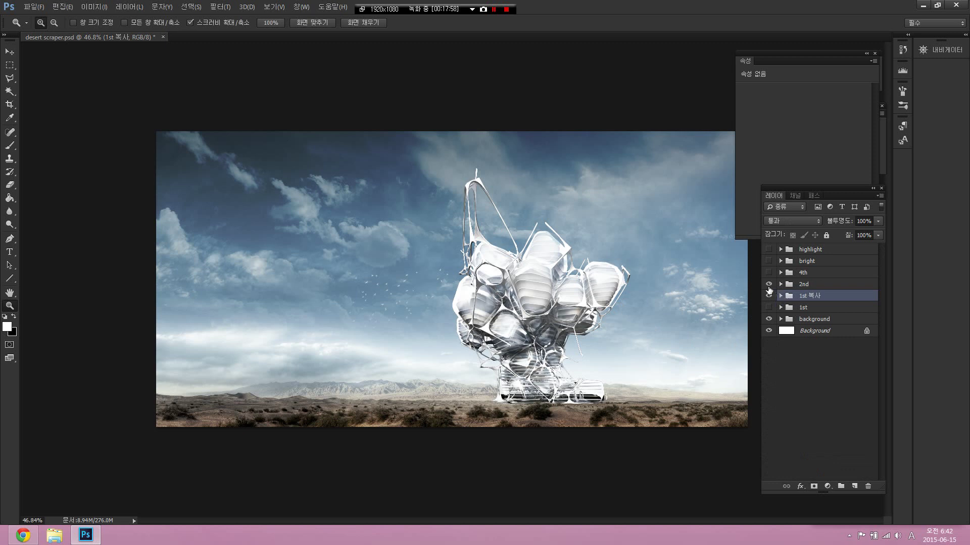
{"action": "left_click", "coordinate": [769, 295]}
{"action": "left_click", "coordinate": [768, 272]}
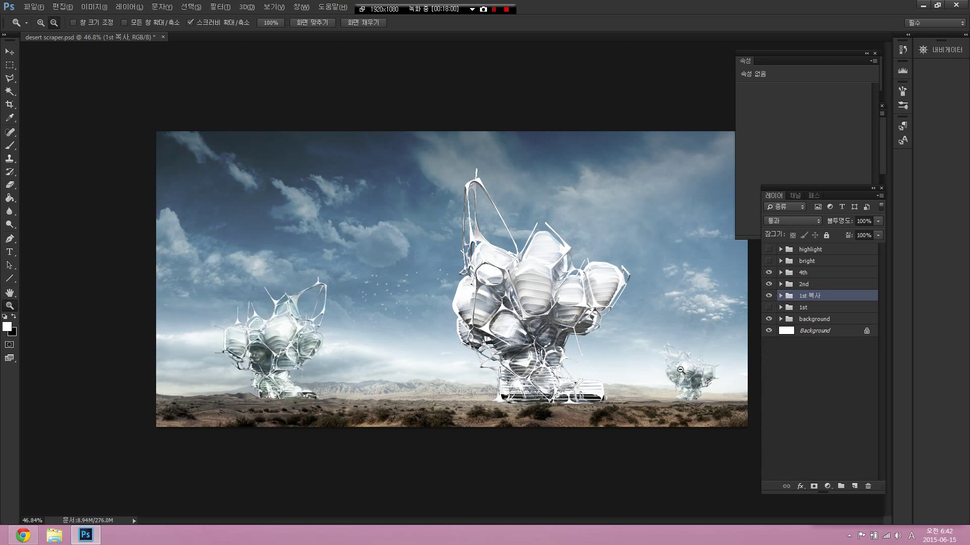
{"action": "key", "text": "alt"}
{"action": "left_click", "coordinate": [11, 52]}
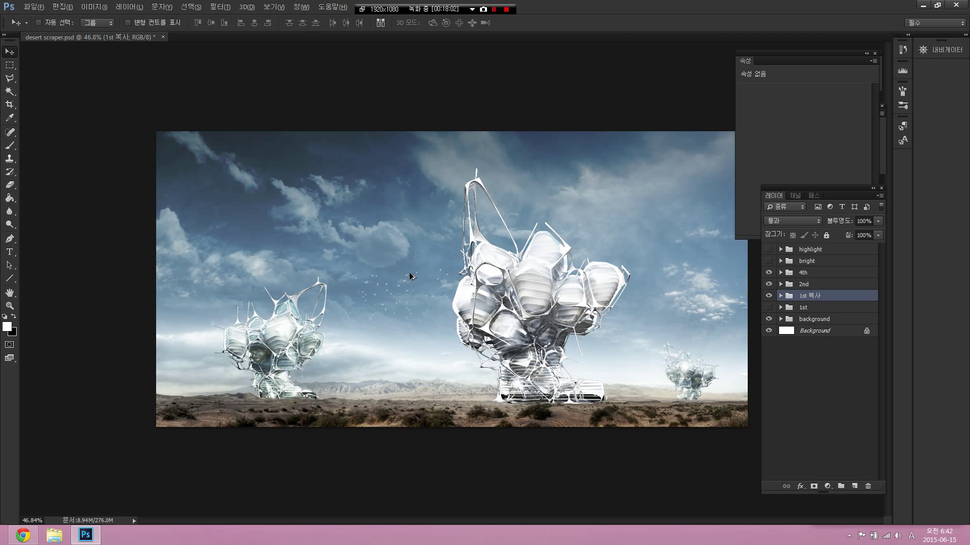
{"action": "key", "text": "alt"}
- Preview the bright and highlight groups over the towers and hide both again
{"action": "left_click", "coordinate": [768, 262]}
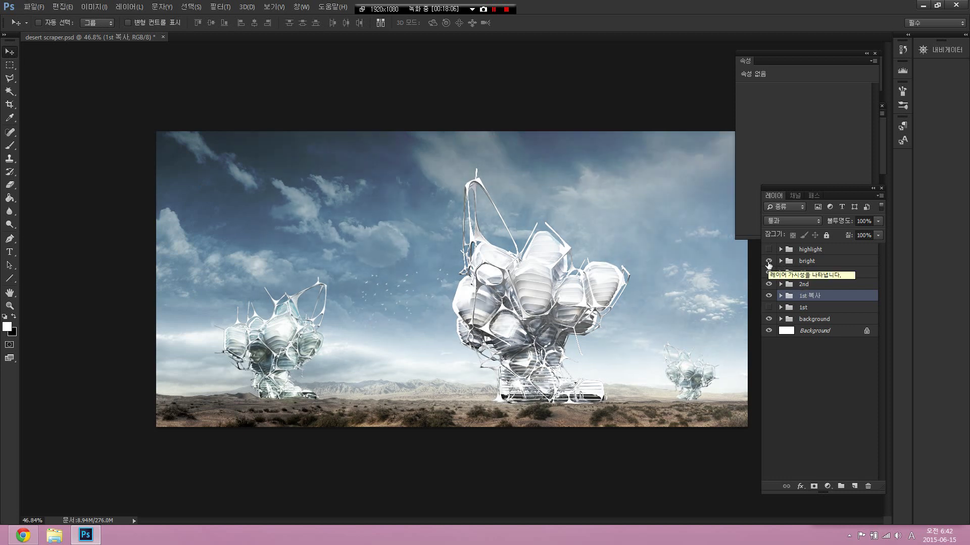
{"action": "left_click", "coordinate": [769, 250]}
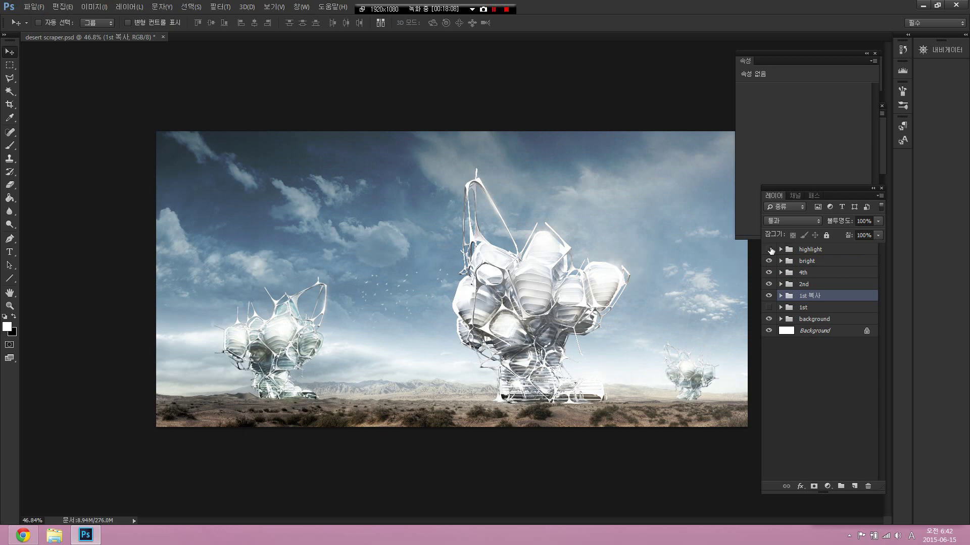
{"action": "left_click", "coordinate": [769, 249]}
{"action": "left_click", "coordinate": [769, 250]}
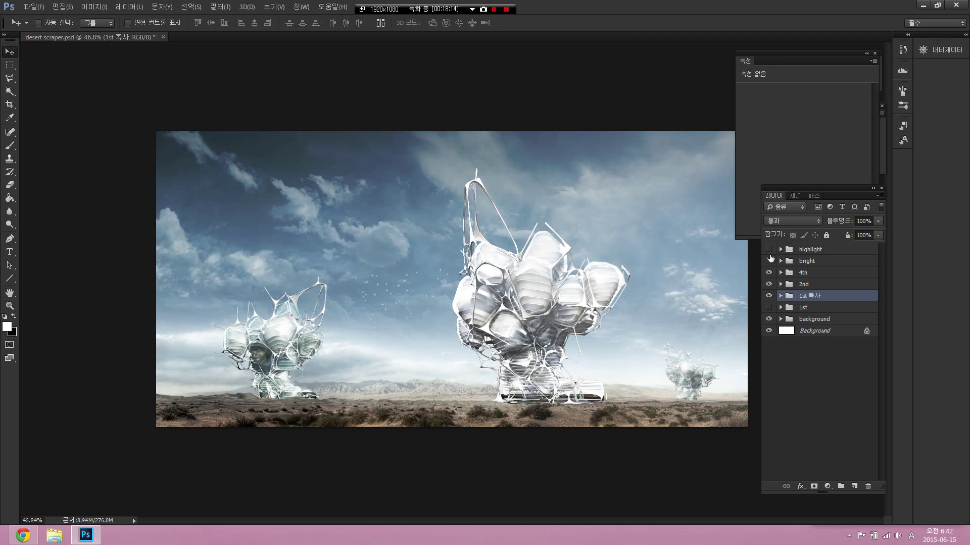
{"action": "left_click", "coordinate": [769, 261]}
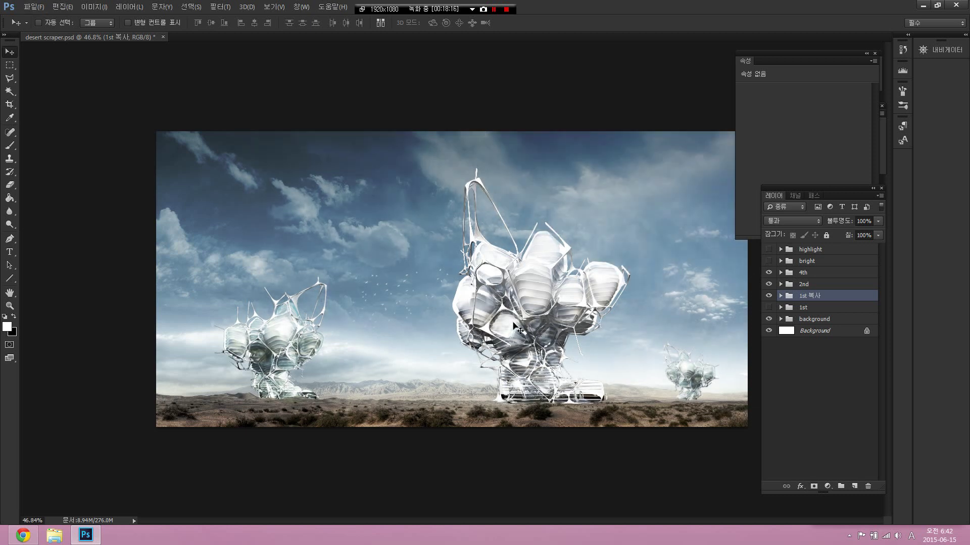